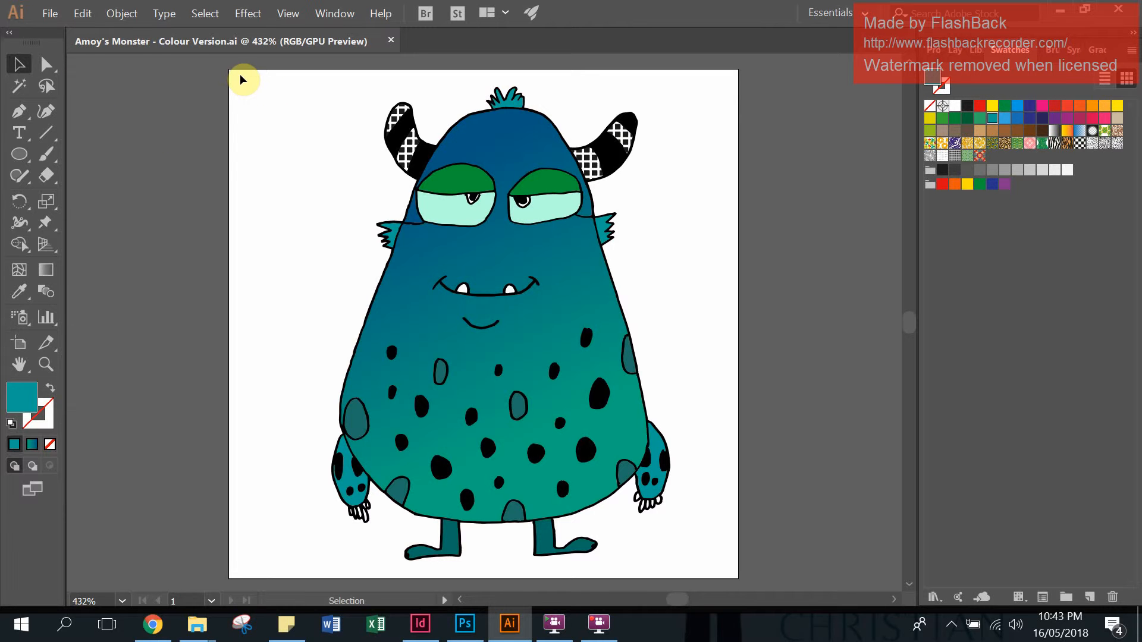
pyautogui.moveTo(242, 76); pyautogui.dragTo(749, 580)
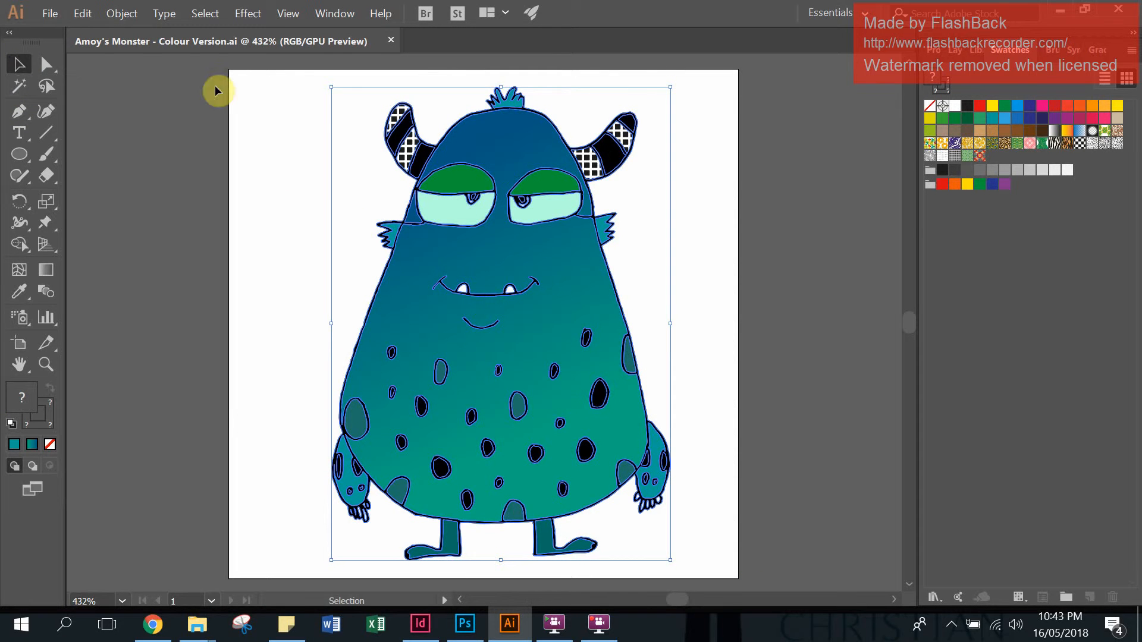
pyautogui.click(263, 84)
pyautogui.moveTo(253, 78); pyautogui.dragTo(736, 571)
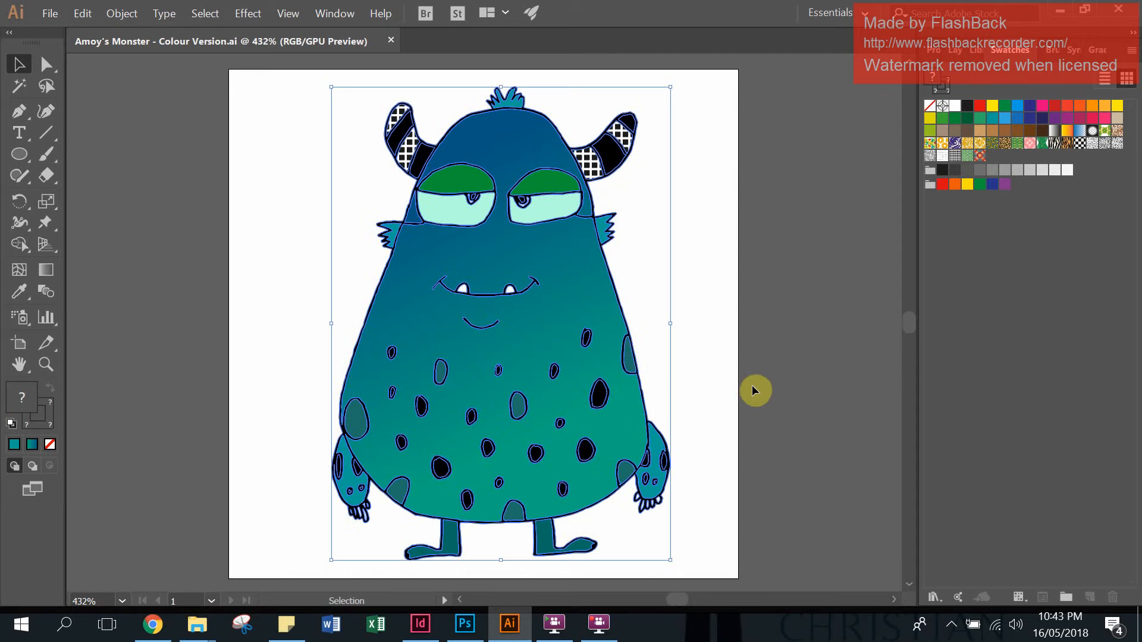
pyautogui.click(285, 153)
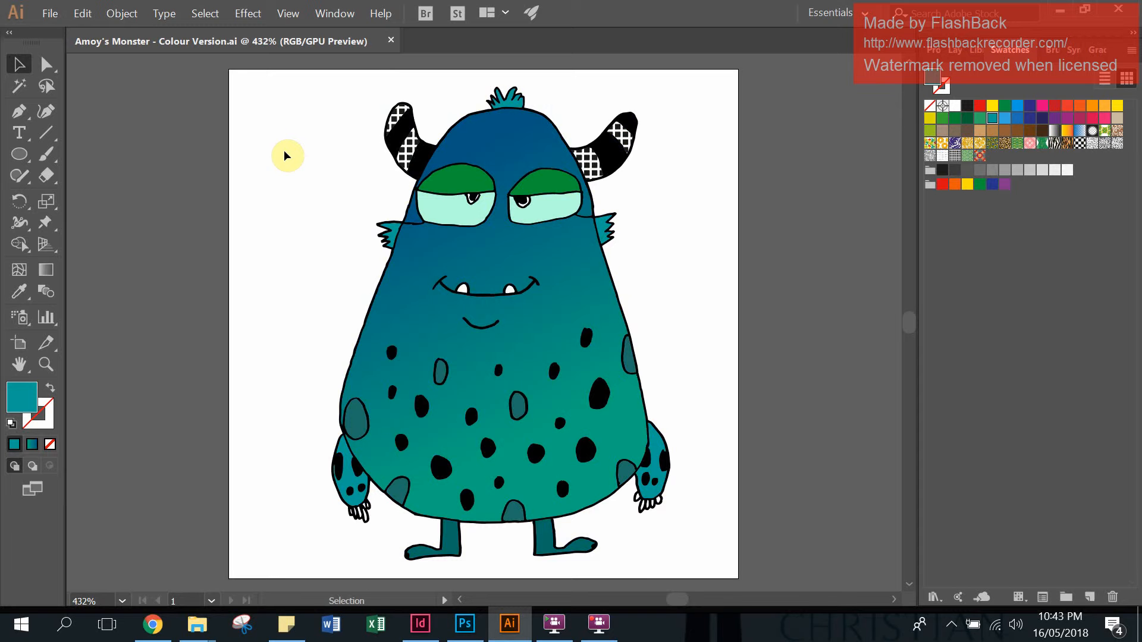
# Step: Select all the monster artwork and group it into a single object
pyautogui.hotkey('ctrl', 'a')
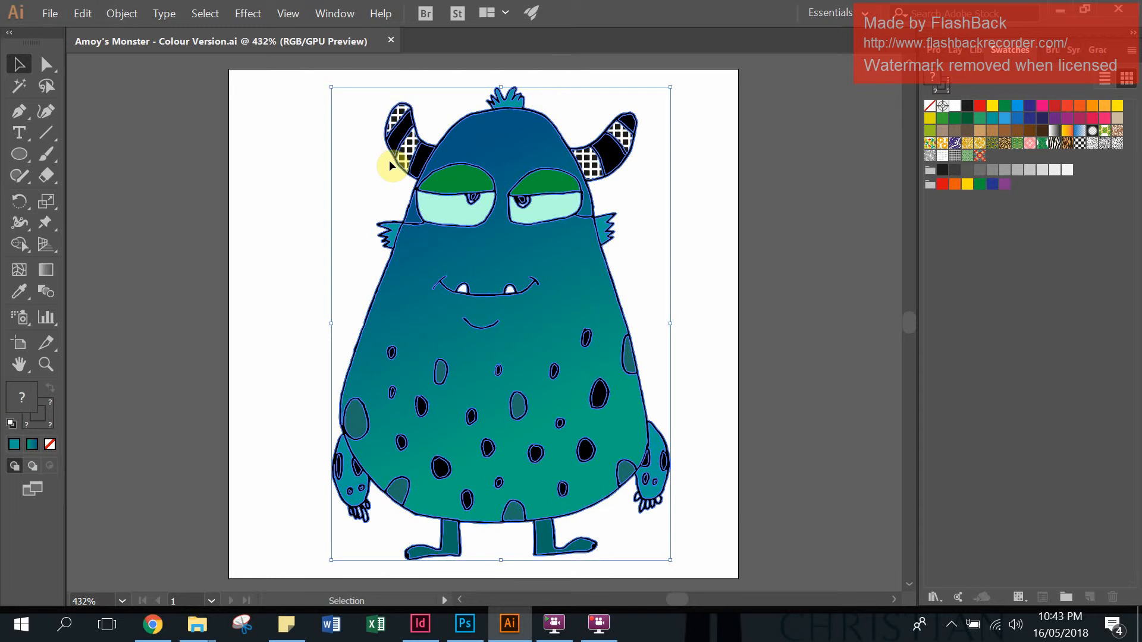
pyautogui.rightClick(394, 145)
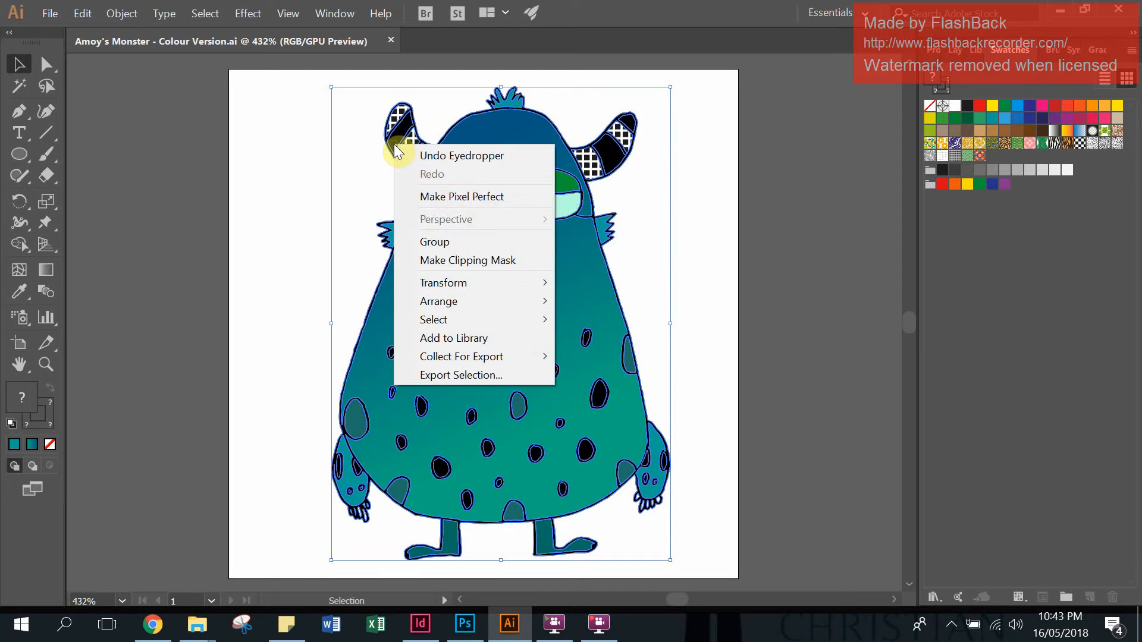
pyautogui.click(456, 242)
pyautogui.click(309, 244)
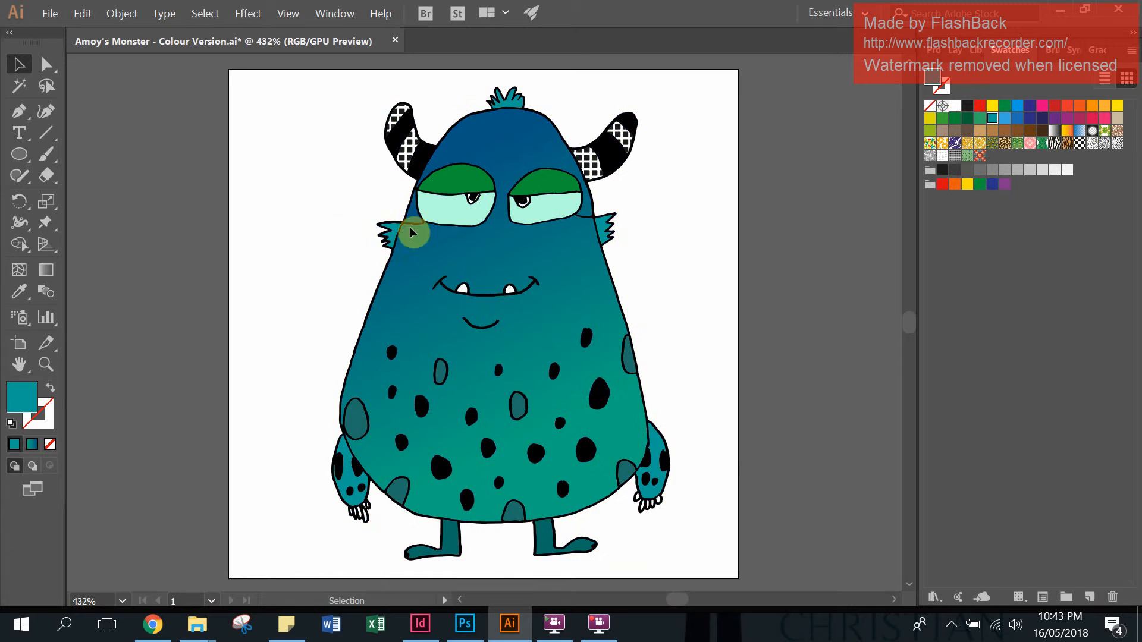
# Step: Scale the monster group down proportionally to about half its size and move it to the middle of the artboard
pyautogui.click(459, 214)
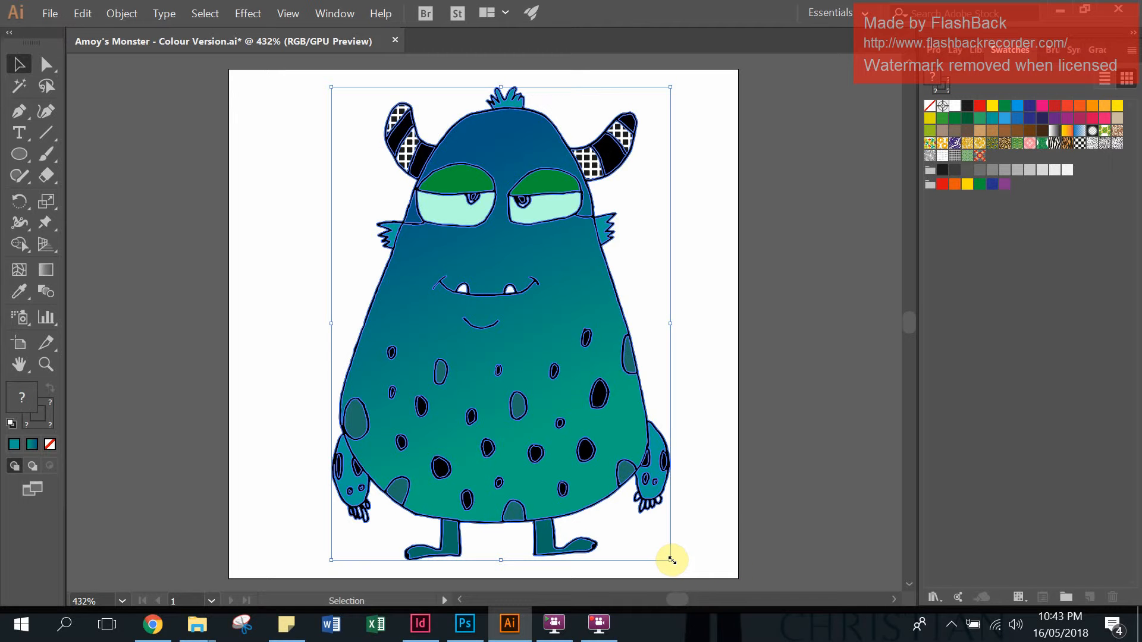
pyautogui.press('shift')
pyautogui.moveTo(672, 560); pyautogui.dragTo(491, 369)
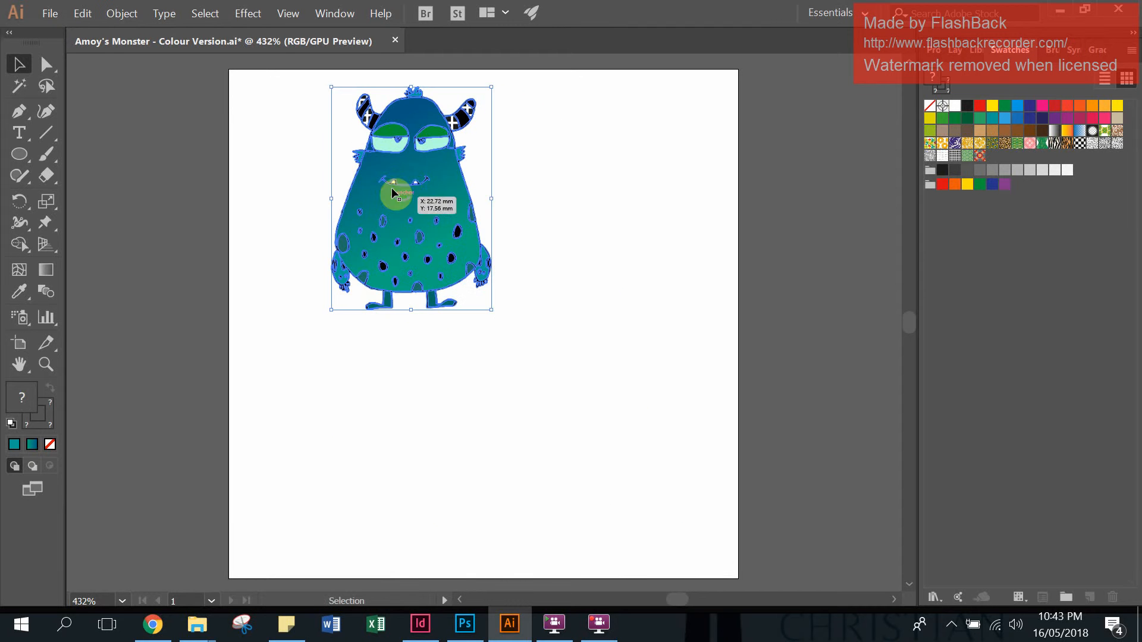
pyautogui.moveTo(423, 191); pyautogui.dragTo(501, 312)
pyautogui.click(633, 336)
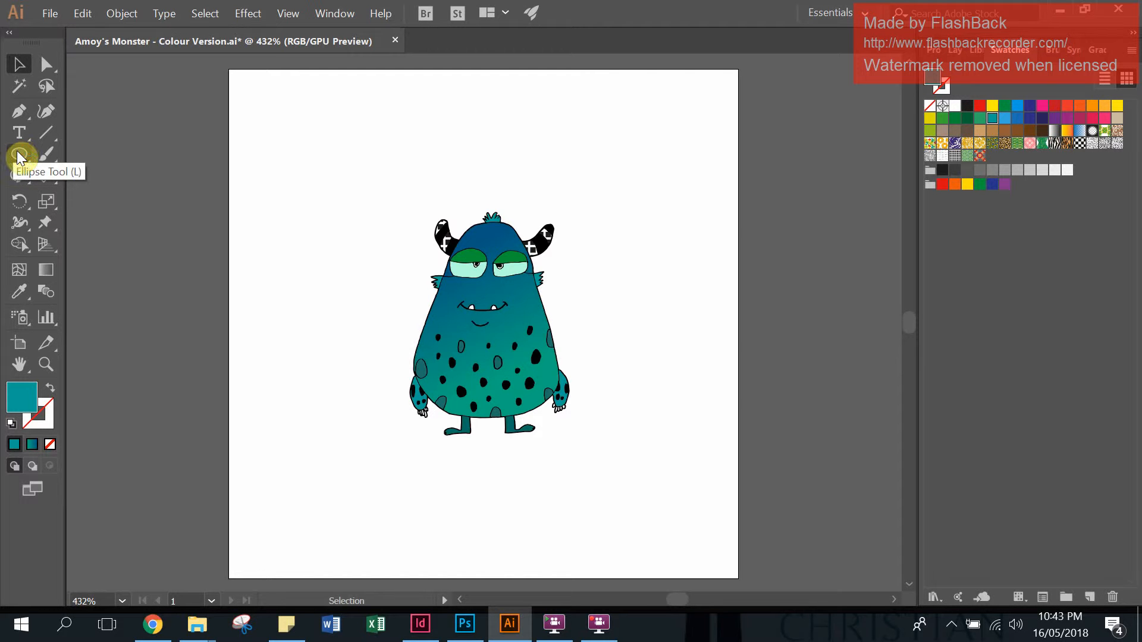
# Step: Draw an upright rectangle with the Rectangle tool, large enough to cover the whole monster with a margin around it
pyautogui.moveTo(18, 158); pyautogui.dragTo(54, 149)
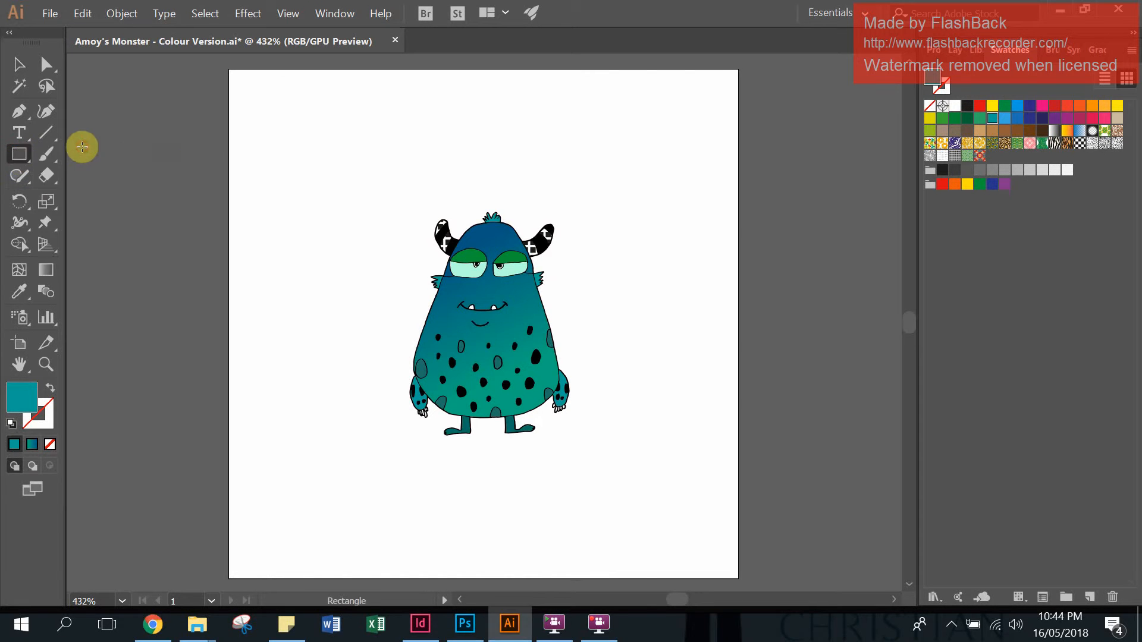
pyautogui.click(19, 154)
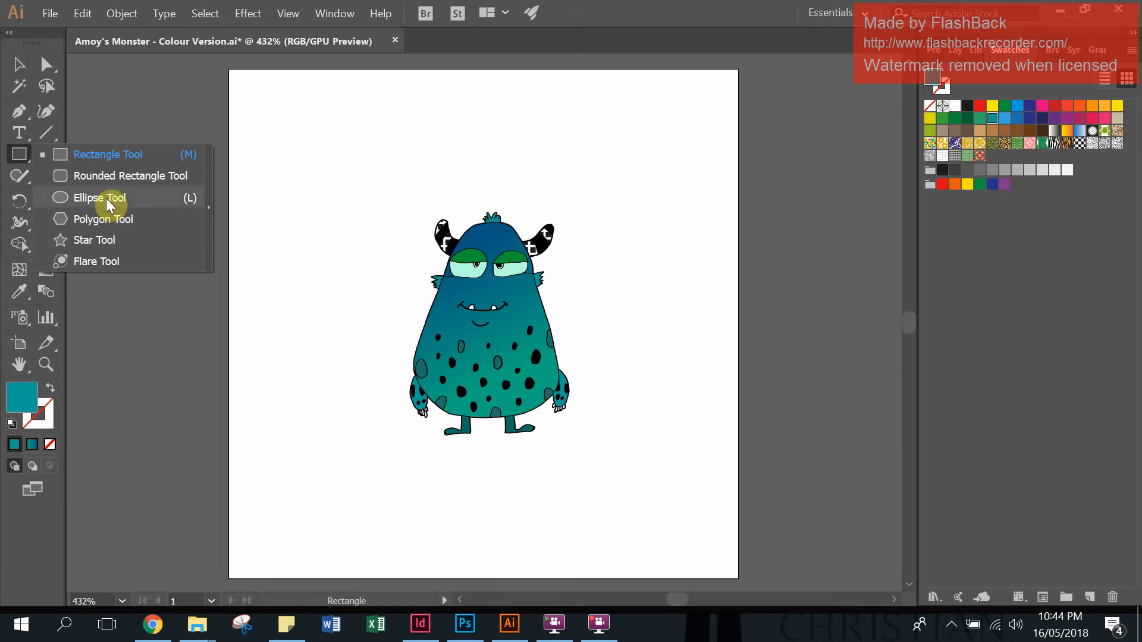
pyautogui.click(108, 158)
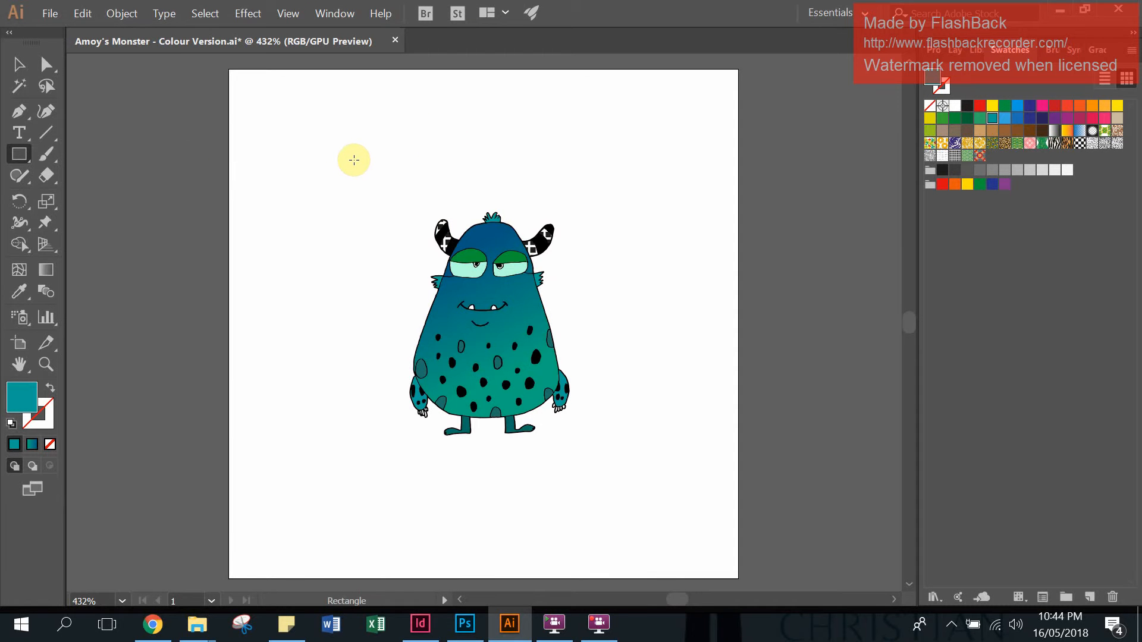
pyautogui.moveTo(354, 160); pyautogui.dragTo(617, 526)
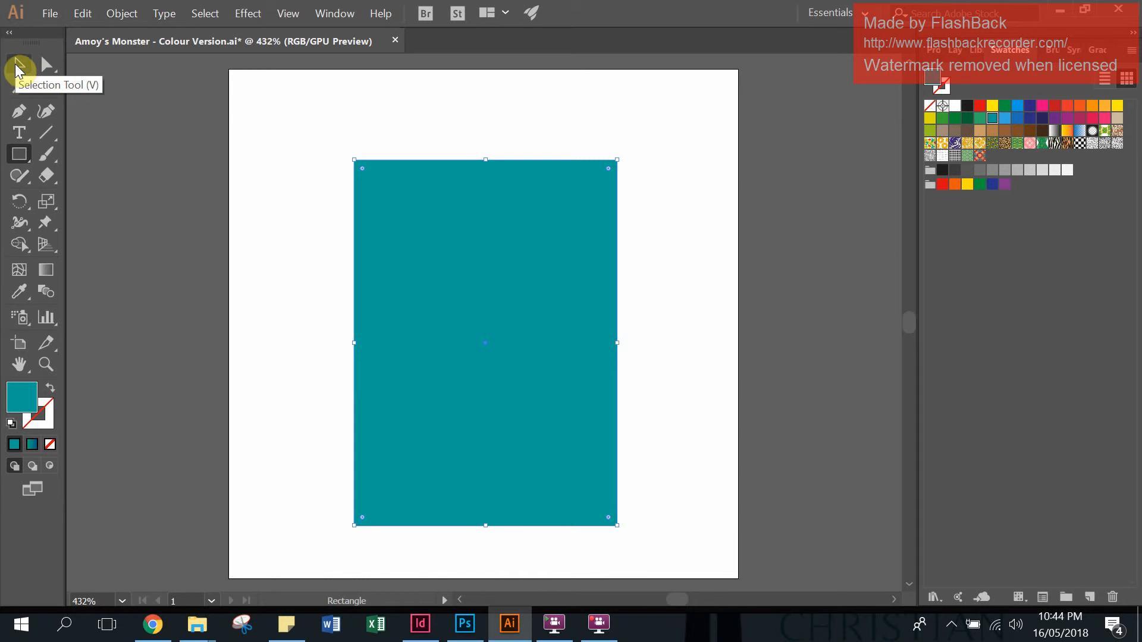
# Step: Send the rectangle to the back and position it so the monster sits roughly centred within it
pyautogui.click(16, 67)
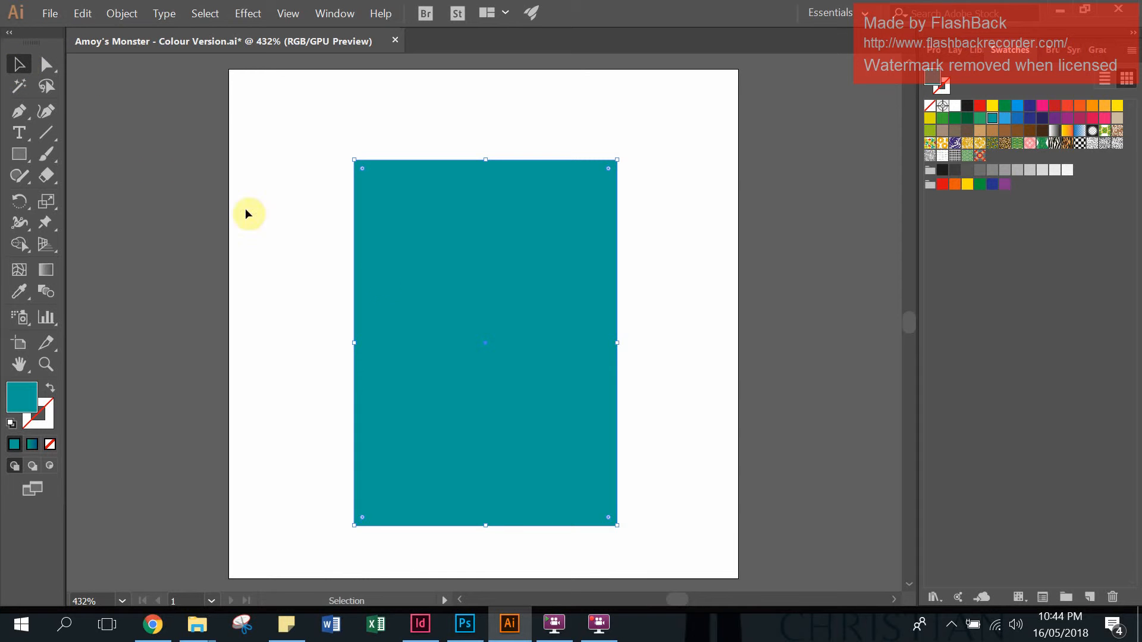
pyautogui.moveTo(446, 299); pyautogui.dragTo(473, 300)
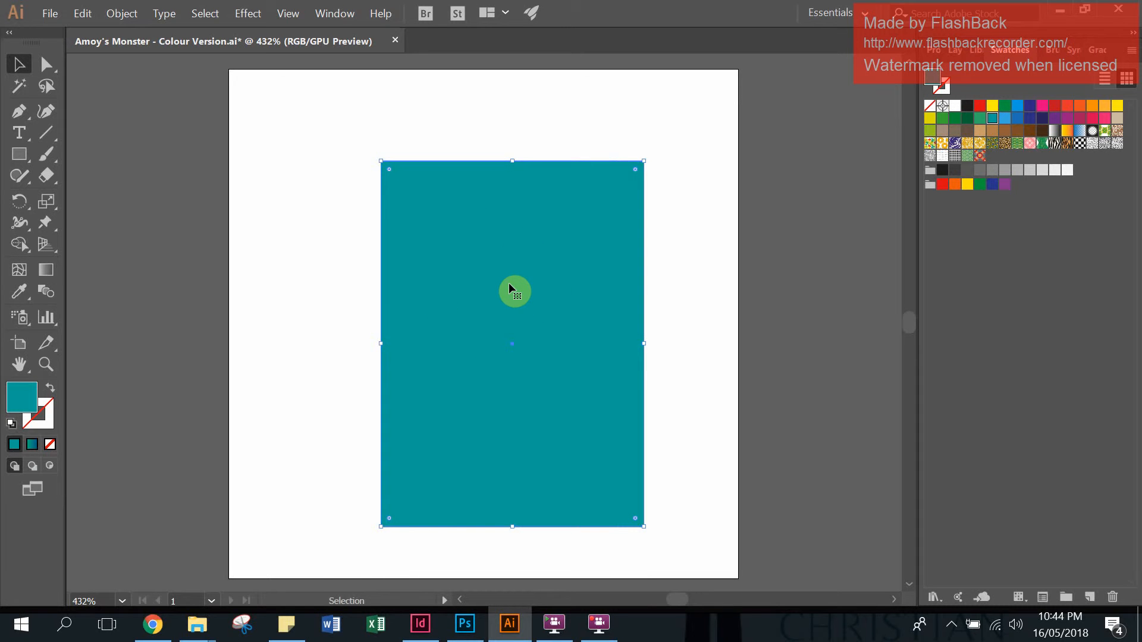
pyautogui.moveTo(466, 263)
pyautogui.mouseDown()
pyautogui.moveTo(459, 248)
pyautogui.moveTo(474, 251)
pyautogui.mouseUp()
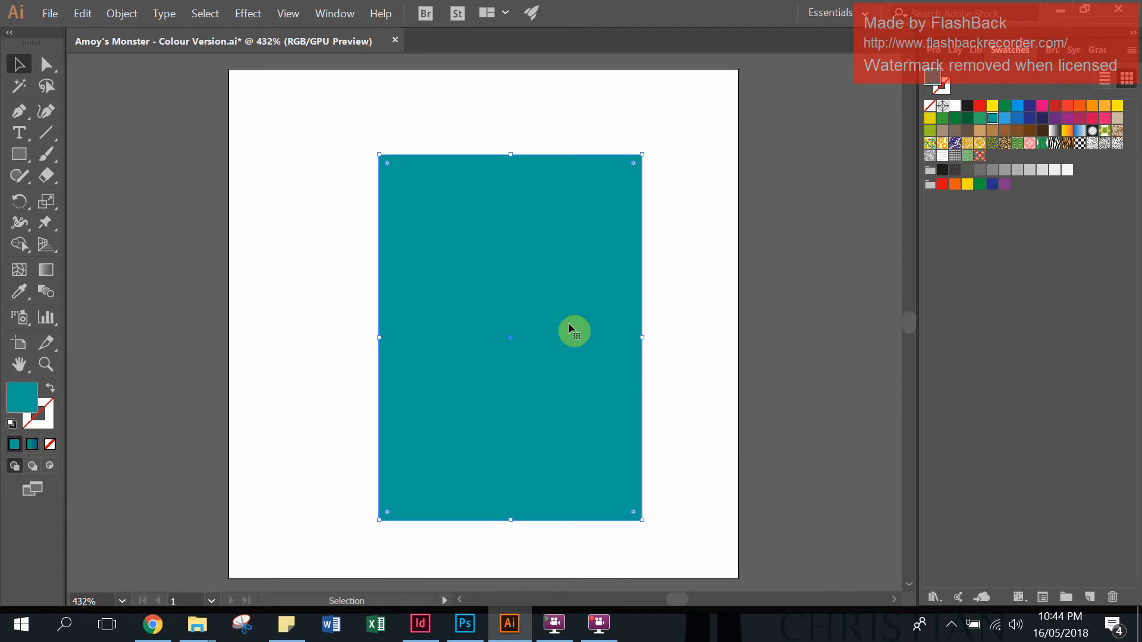
pyautogui.rightClick(538, 229)
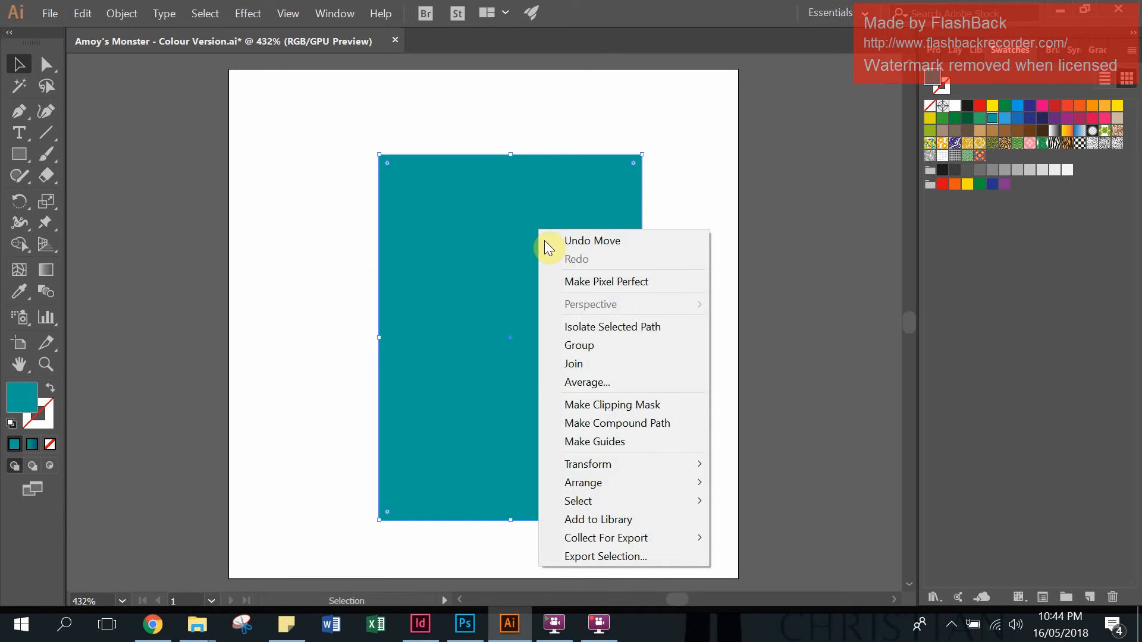
pyautogui.moveTo(636, 487)
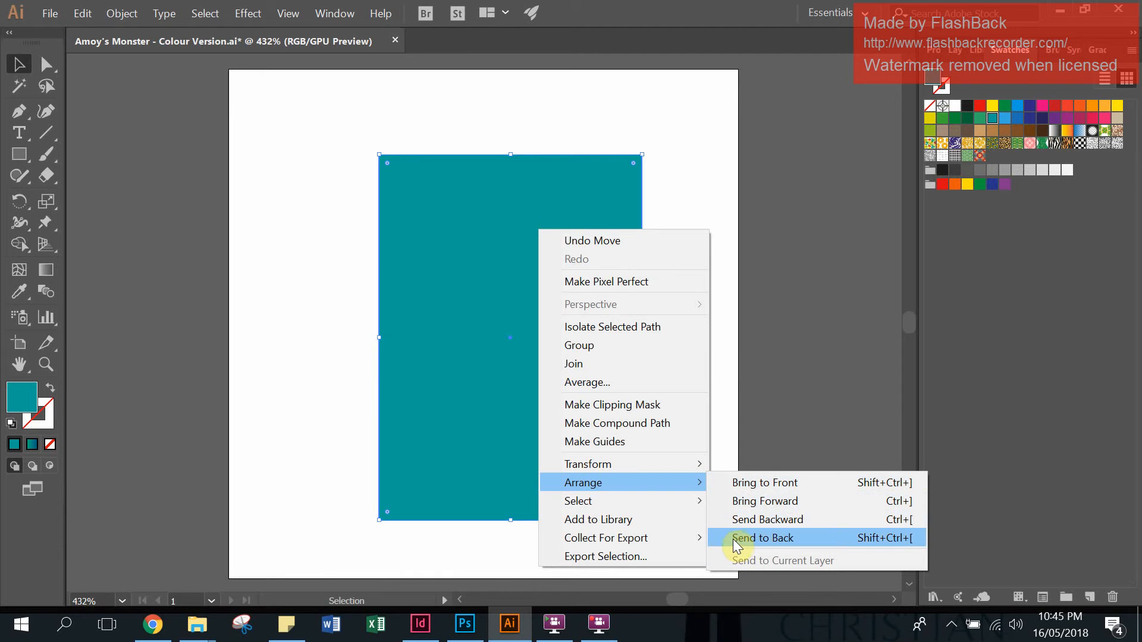
pyautogui.click(812, 538)
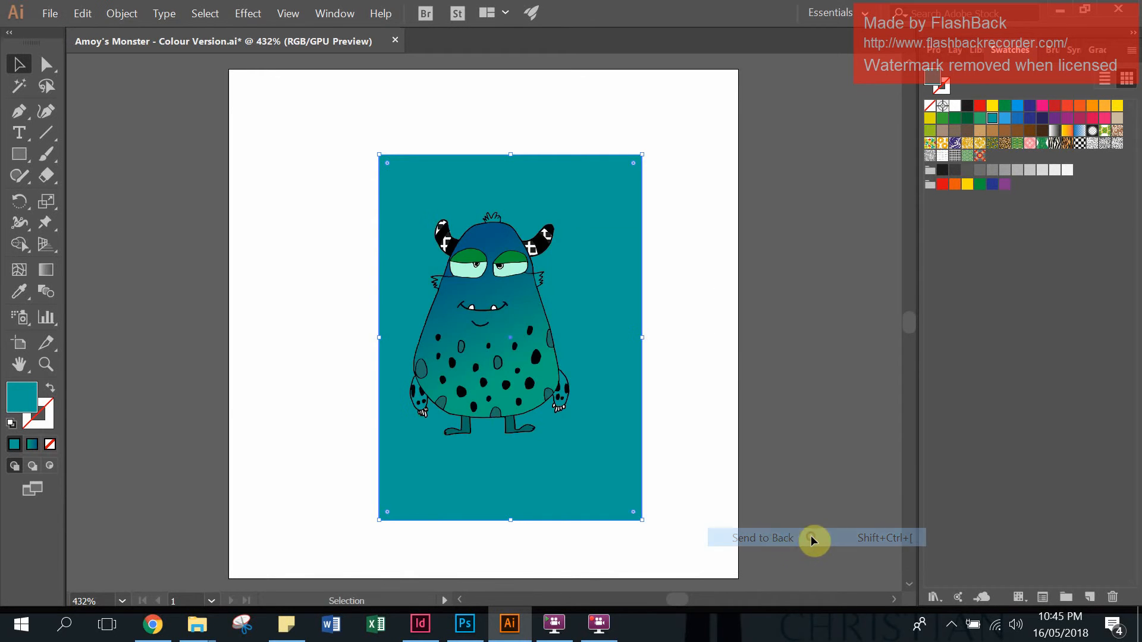
pyautogui.moveTo(591, 481); pyautogui.dragTo(559, 506)
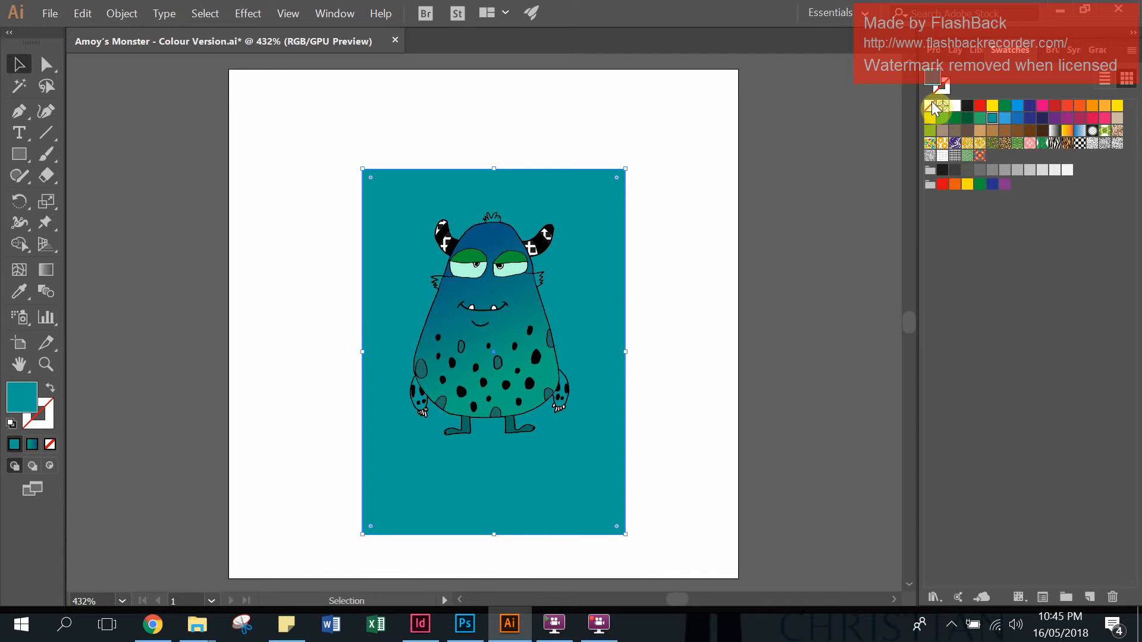
# Step: Change the background rectangle's fill to the pale teal ACDDDA
pyautogui.doubleClick(932, 78)
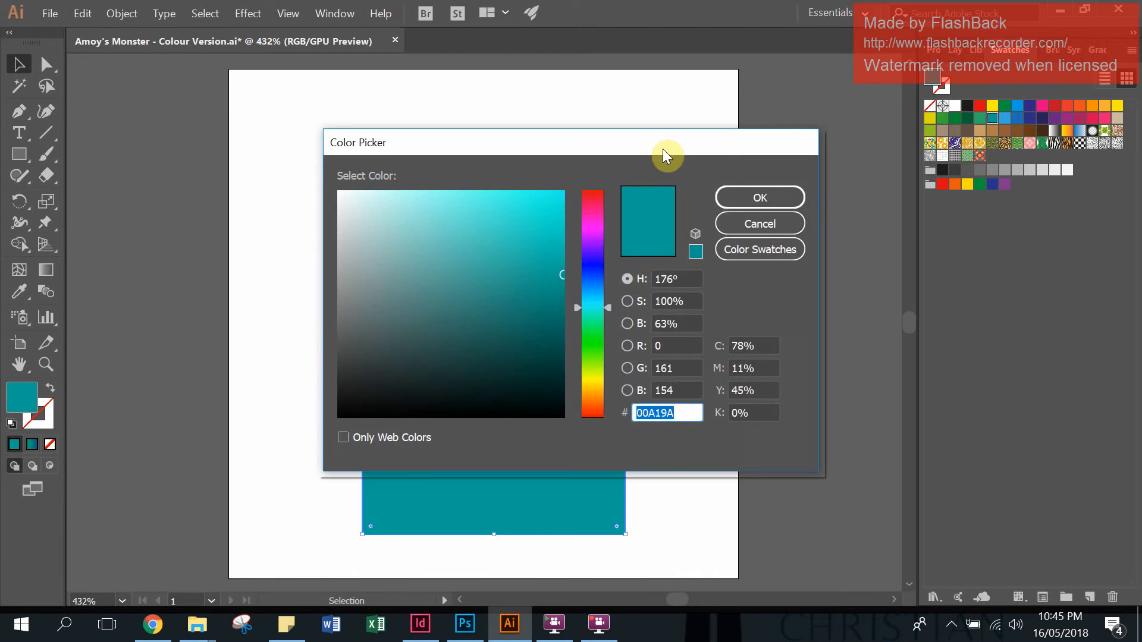
pyautogui.moveTo(663, 148); pyautogui.dragTo(1034, 222)
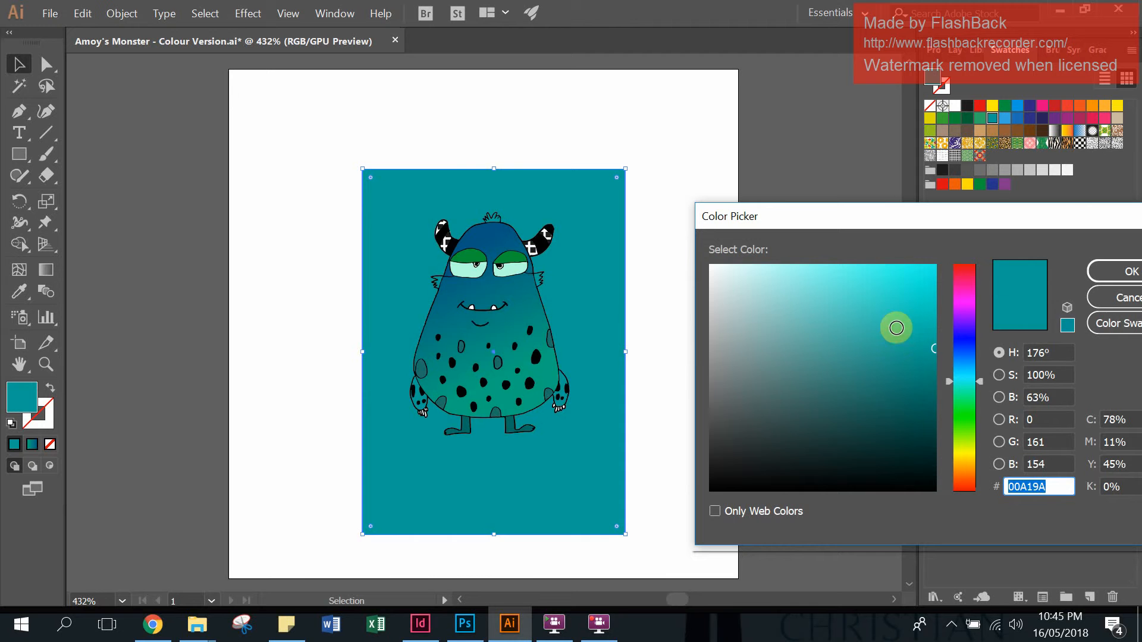
pyautogui.moveTo(896, 328)
pyautogui.mouseDown()
pyautogui.moveTo(864, 288)
pyautogui.moveTo(794, 340)
pyautogui.moveTo(823, 304)
pyautogui.moveTo(761, 291)
pyautogui.mouseUp()
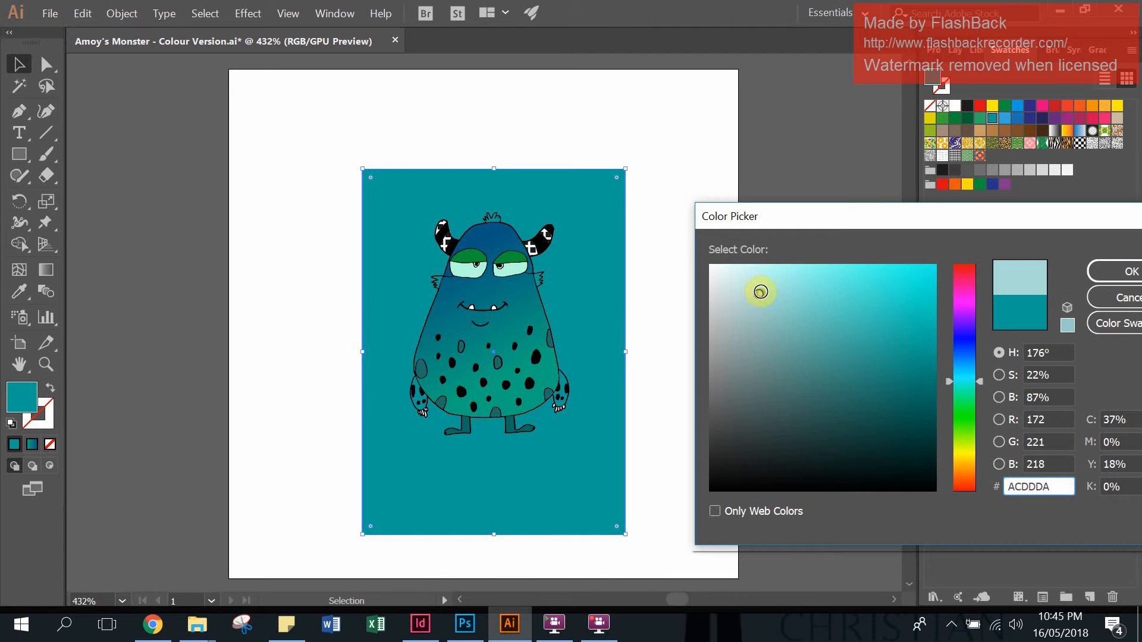
pyautogui.click(1113, 271)
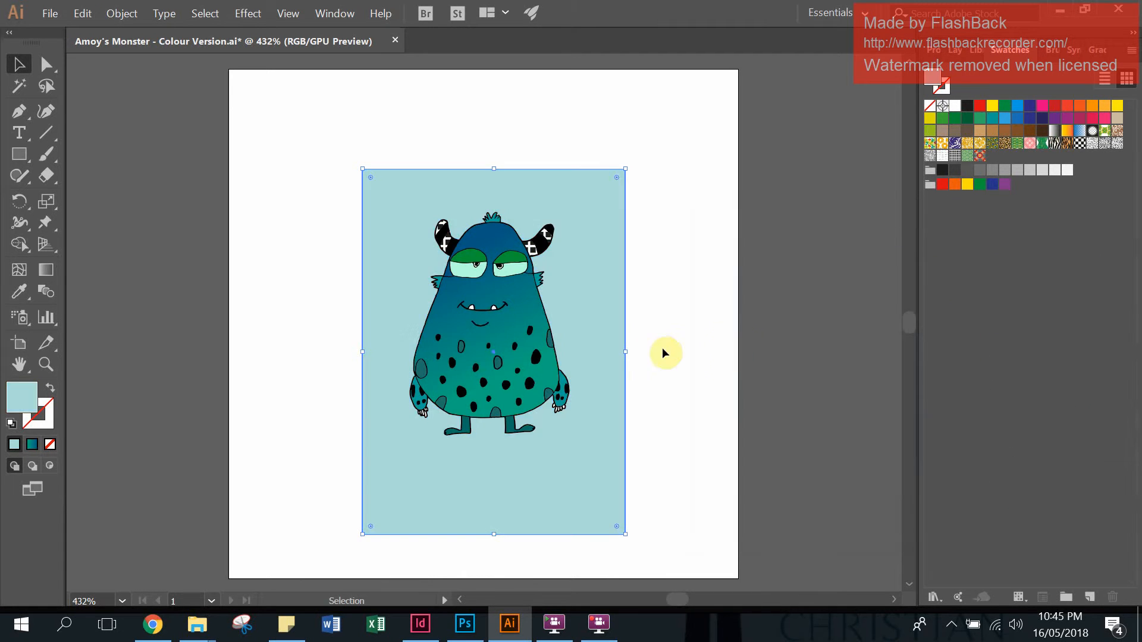
pyautogui.click(695, 327)
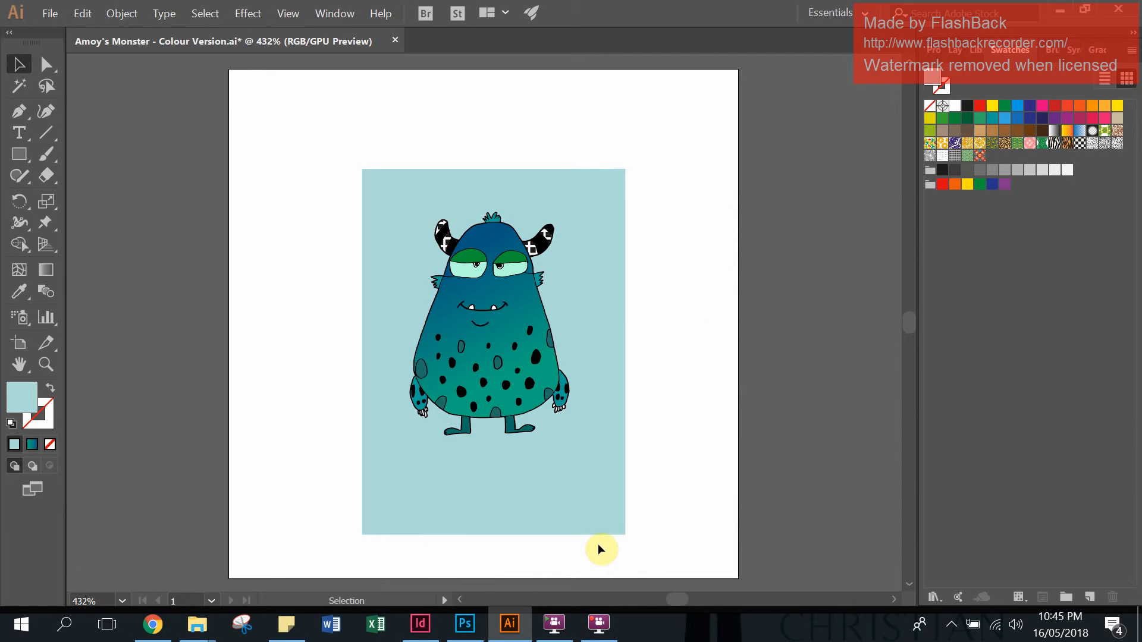
pyautogui.click(571, 506)
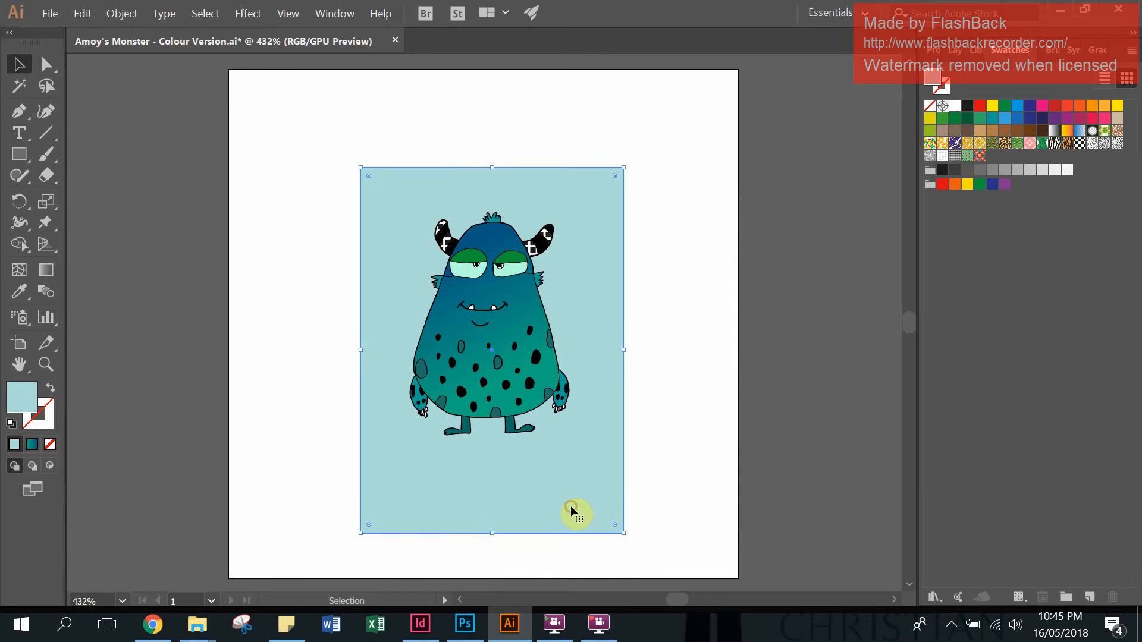
pyautogui.click(708, 479)
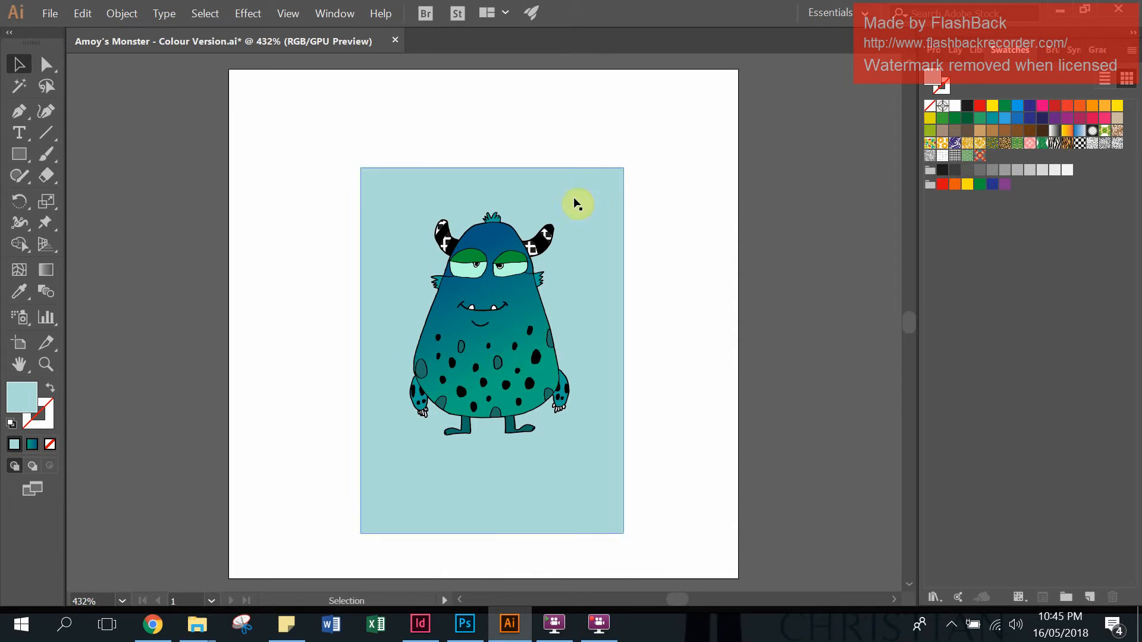
# Step: Add the text "Monster Co." above the rectangle with the Type tool
pyautogui.click(18, 155)
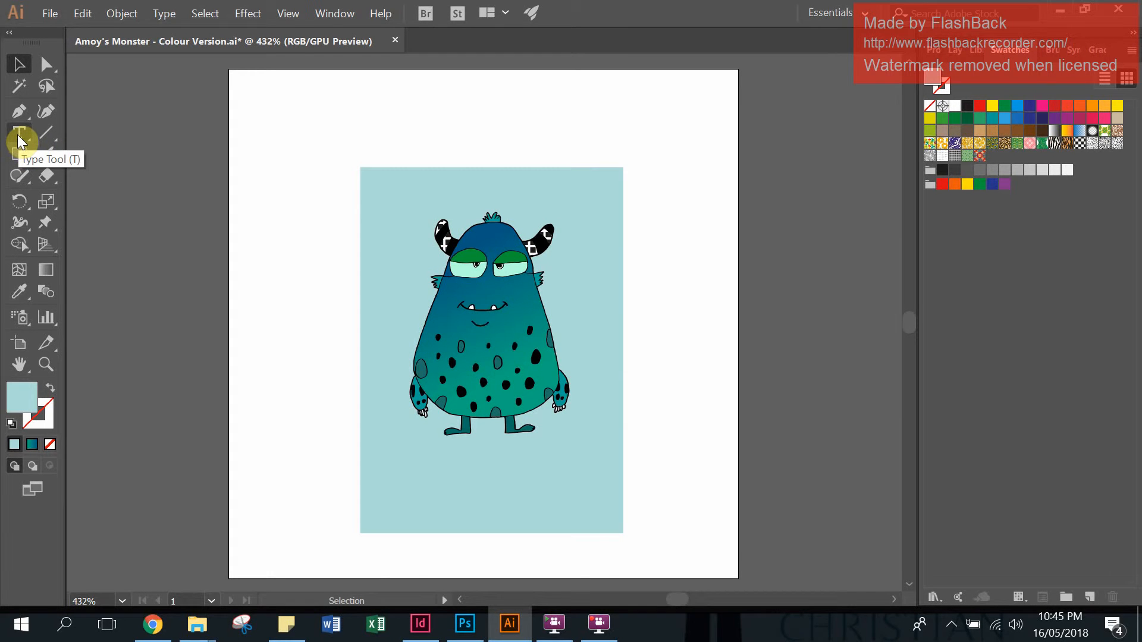
pyautogui.click(21, 133)
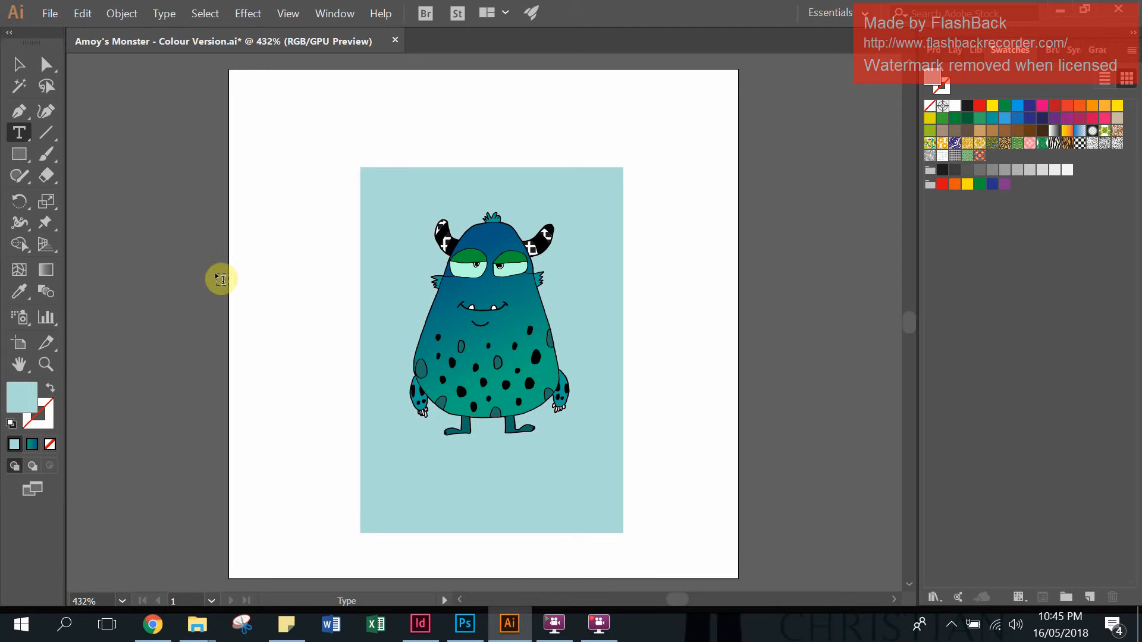
pyautogui.click(316, 121)
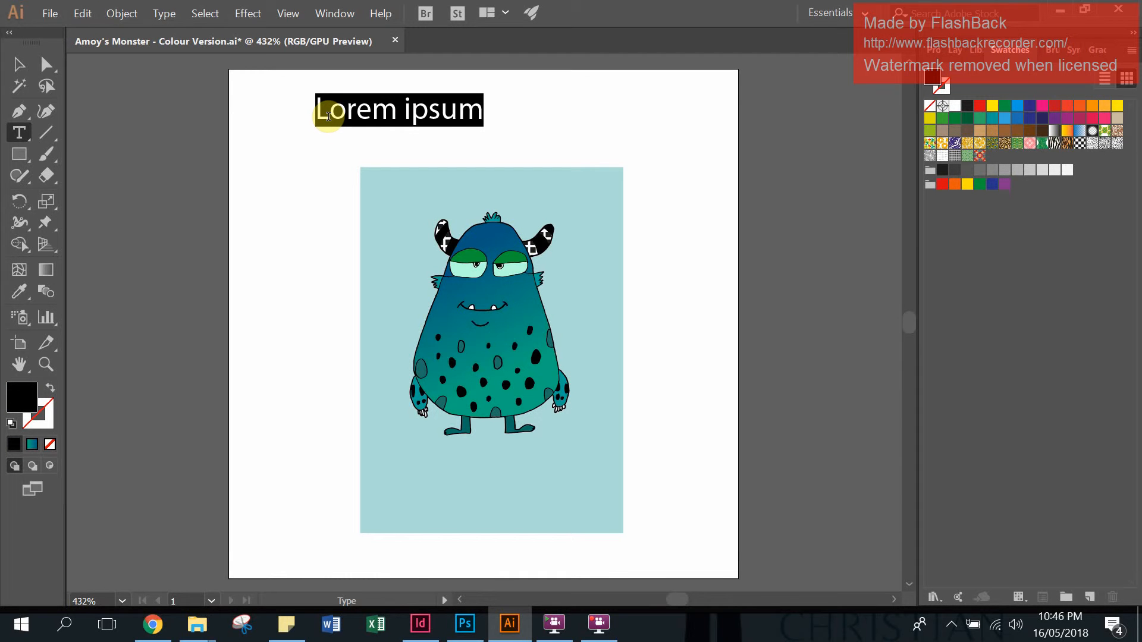
pyautogui.write('Mon')
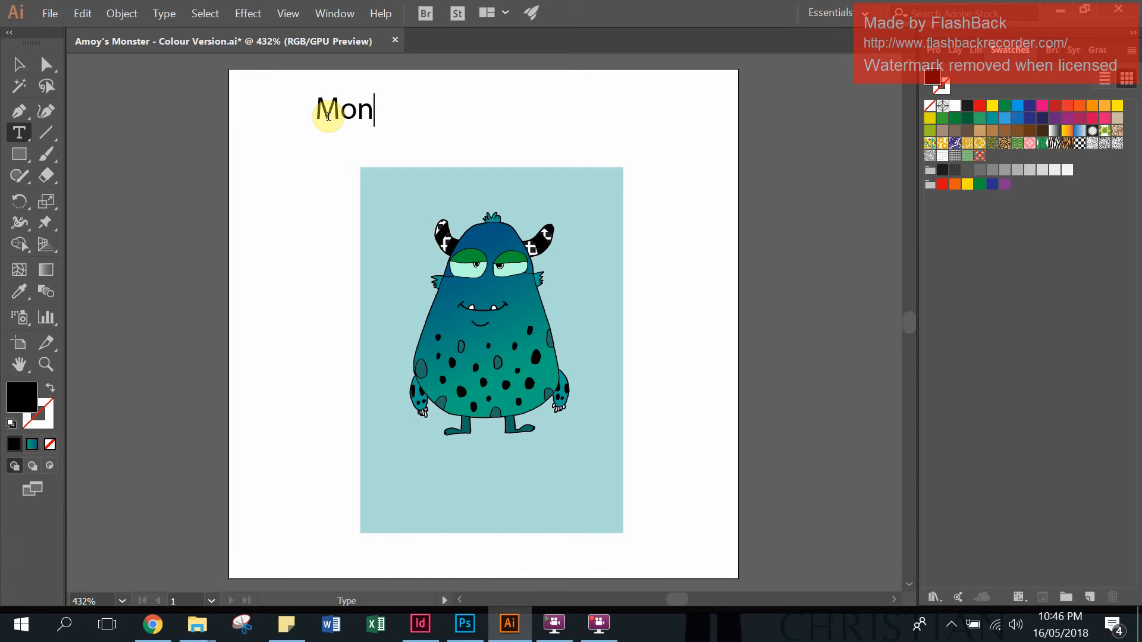
pyautogui.write('ster Co.')
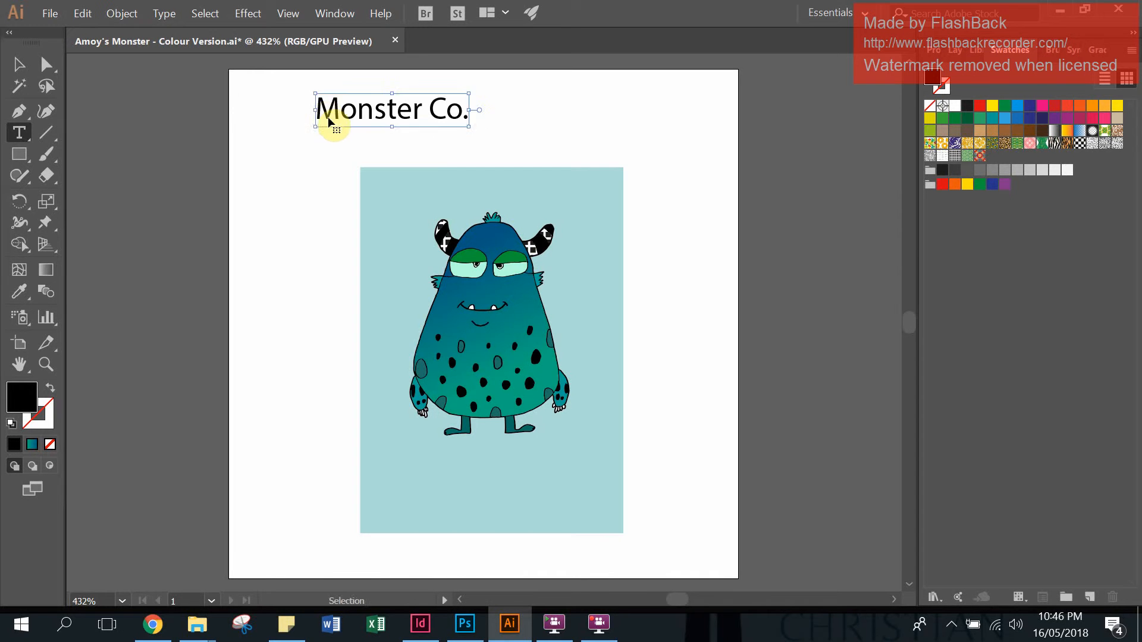
# Step: Browse font previews for the whole "Monster Co." title and apply the [ank]* font
pyautogui.hotkey('ctrl', 'a')
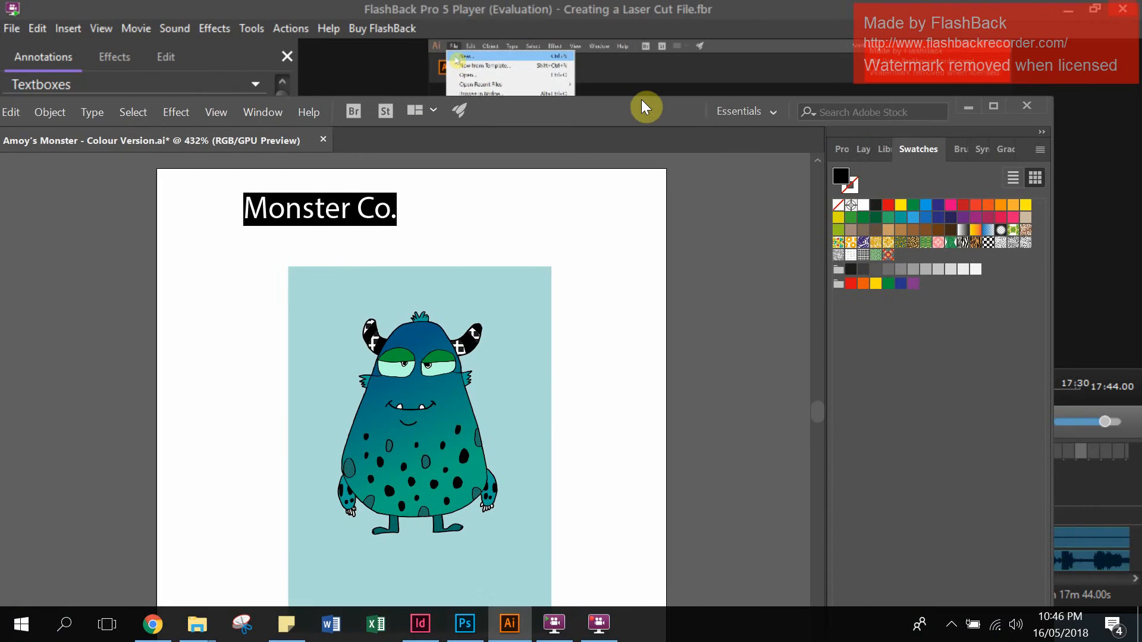
pyautogui.click(841, 149)
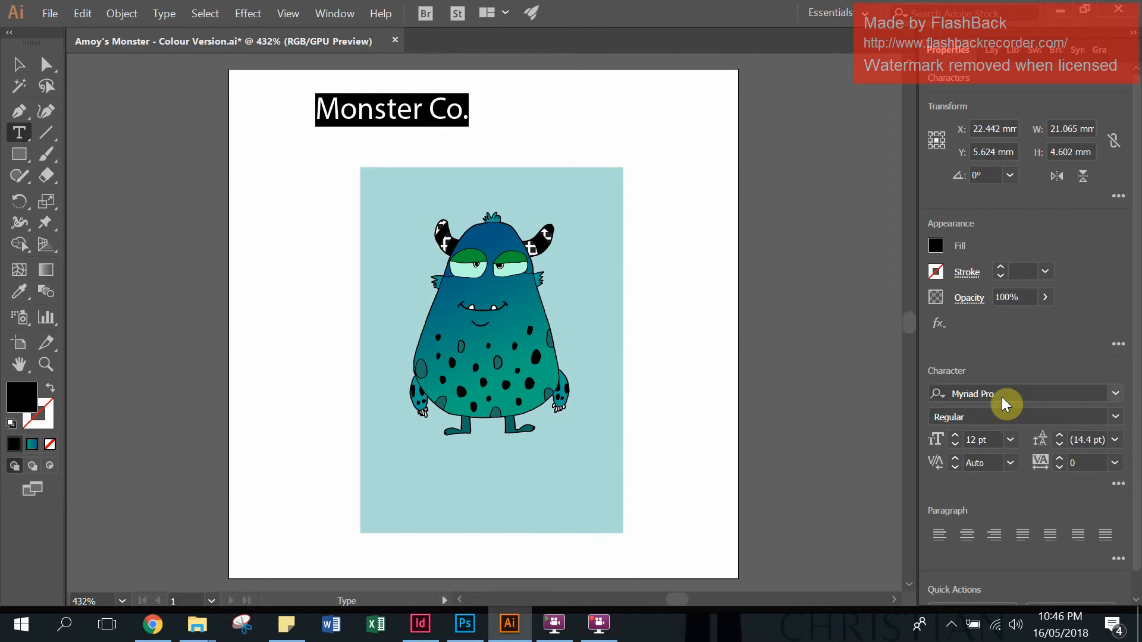
pyautogui.click(1116, 393)
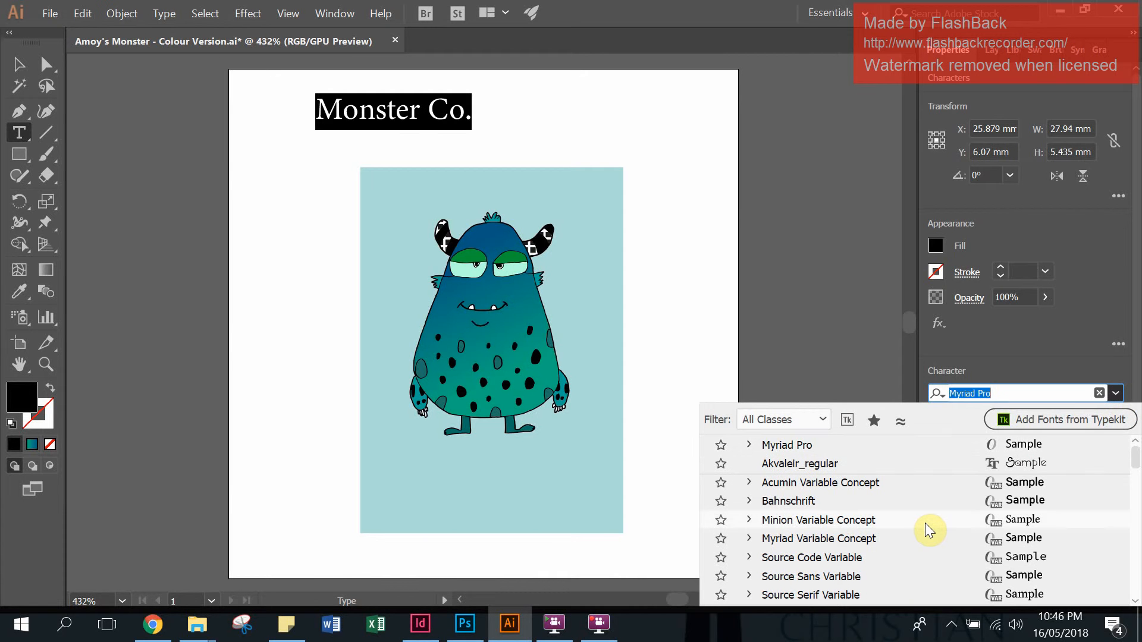
pyautogui.scroll(-1, 926, 523)
pyautogui.scroll(-1, 925, 523)
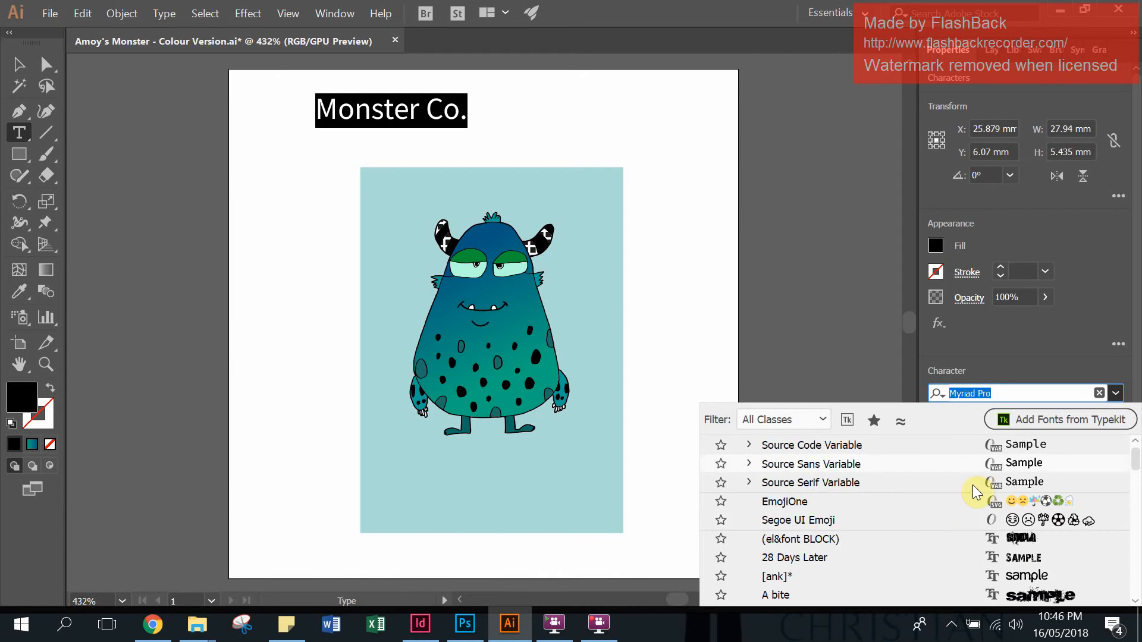
pyautogui.click(1000, 391)
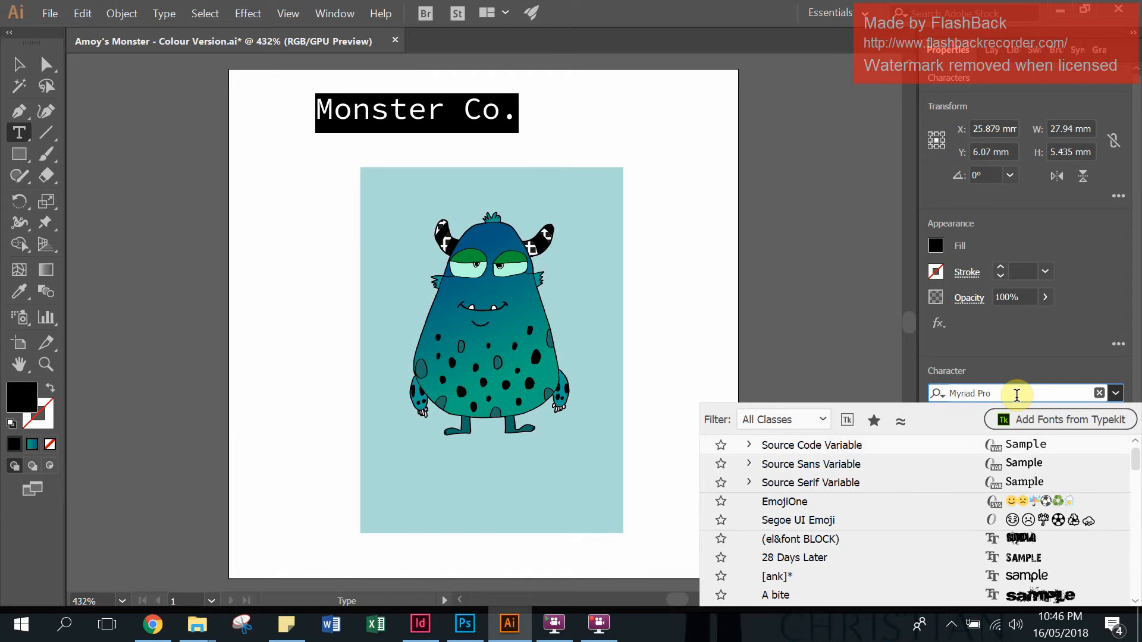
pyautogui.press('Down')
pyautogui.press('Down')
pyautogui.press('Down')
pyautogui.press('Down')
pyautogui.press('Down')
pyautogui.press('Down')
pyautogui.press('Down')
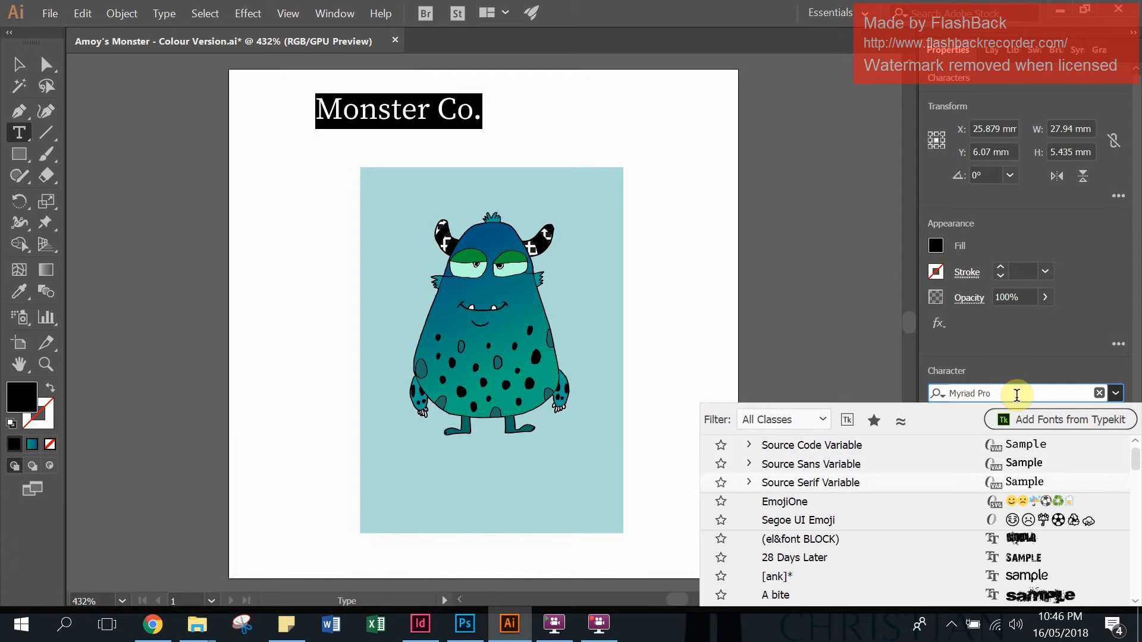
pyautogui.press('Down')
pyautogui.press('Down')
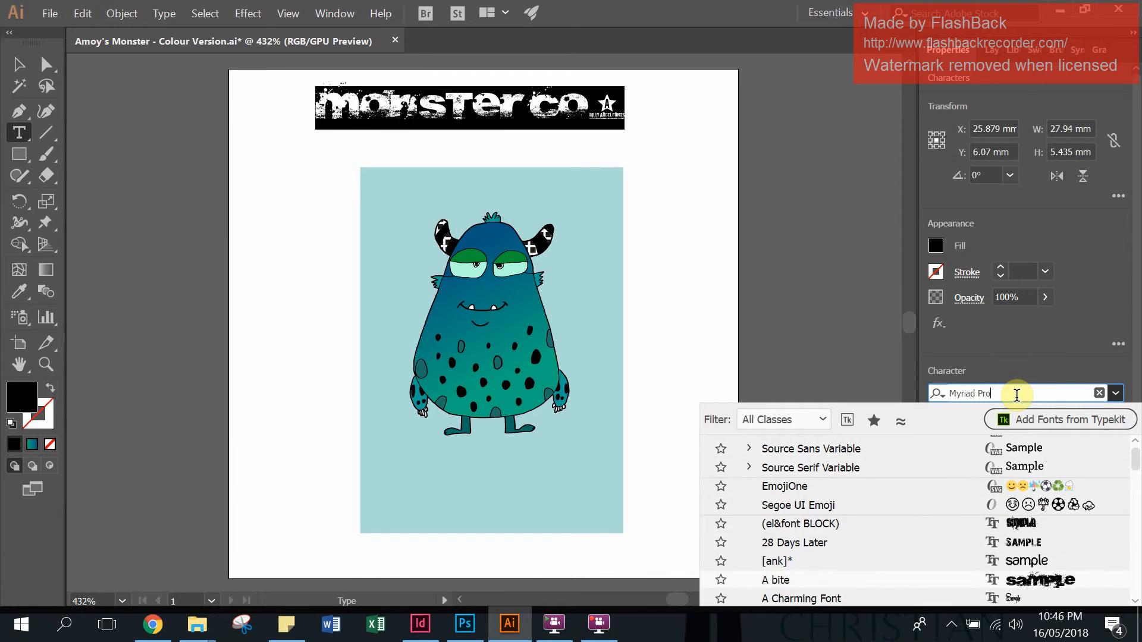
pyautogui.press('Up')
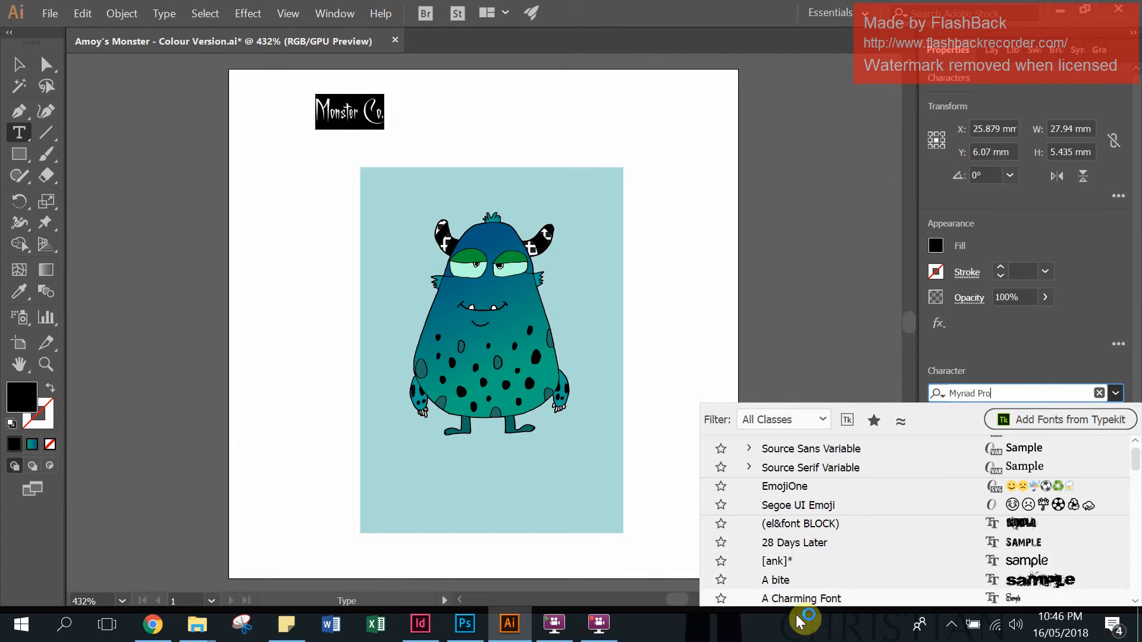
pyautogui.click(766, 563)
pyautogui.click(364, 111)
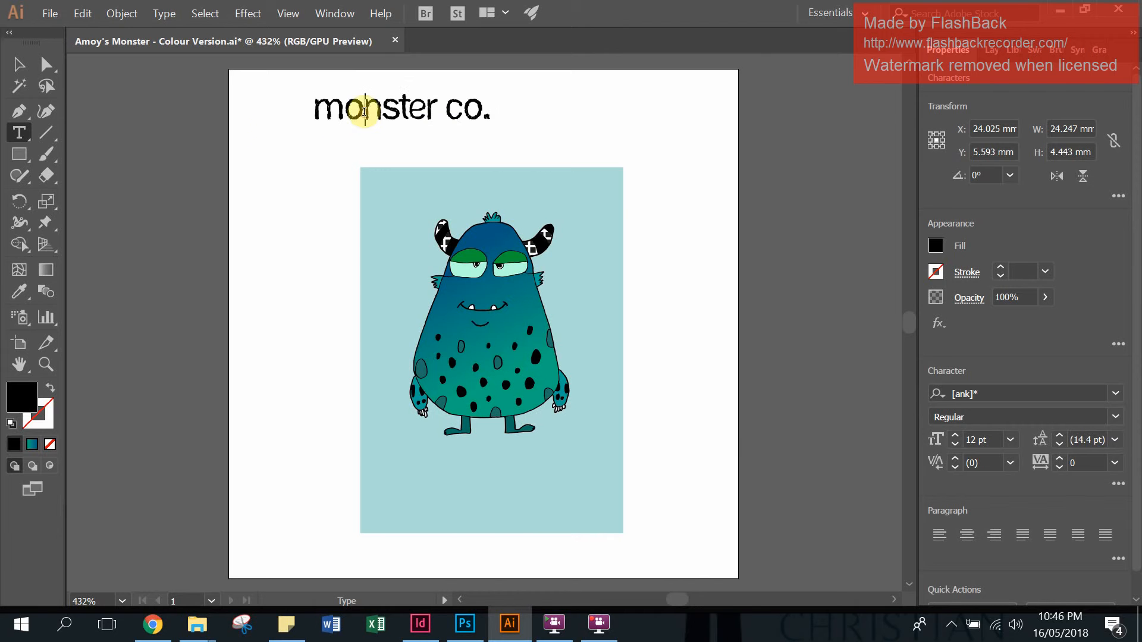
# Step: Select all of the title text and set its font size to 14 pt
pyautogui.click(18, 64)
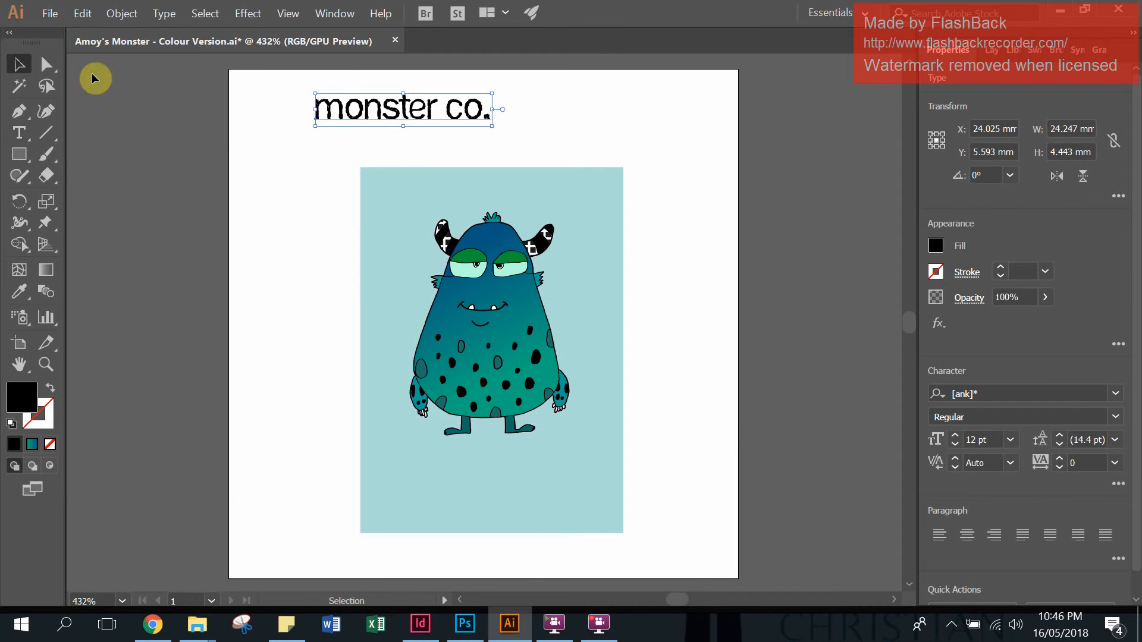
pyautogui.doubleClick(383, 108)
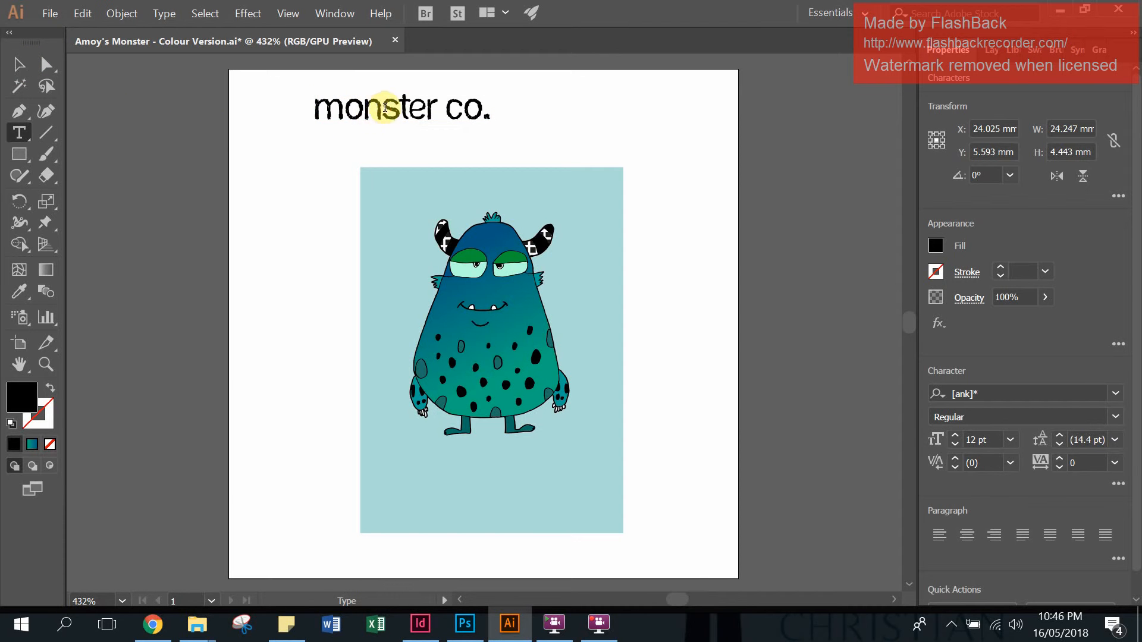
pyautogui.hotkey('ctrl', 'a')
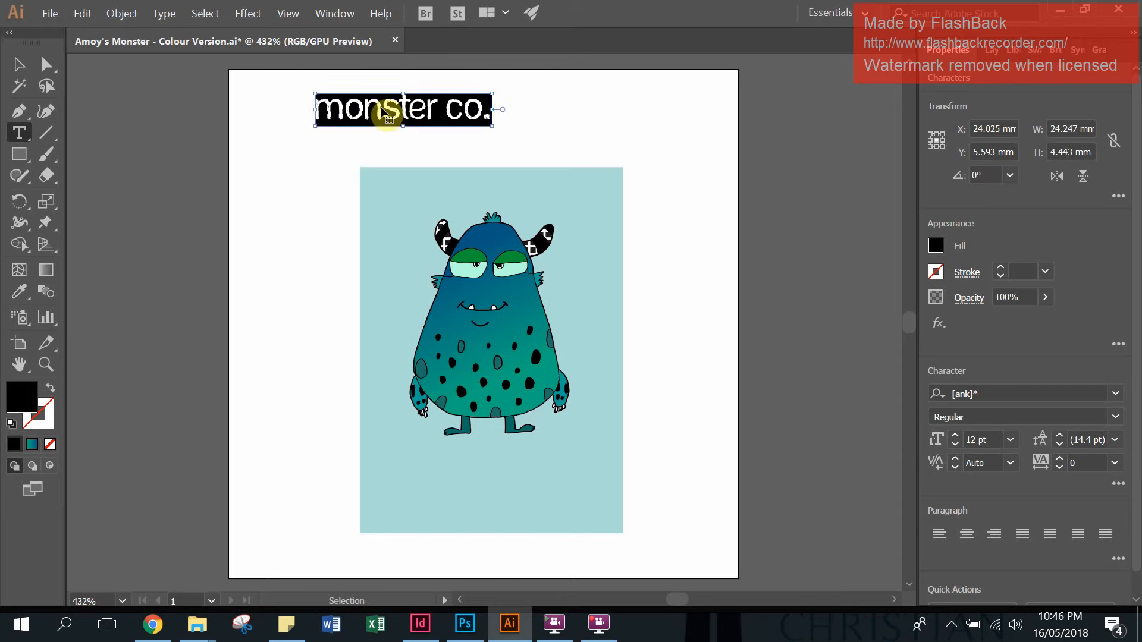
pyautogui.click(1010, 440)
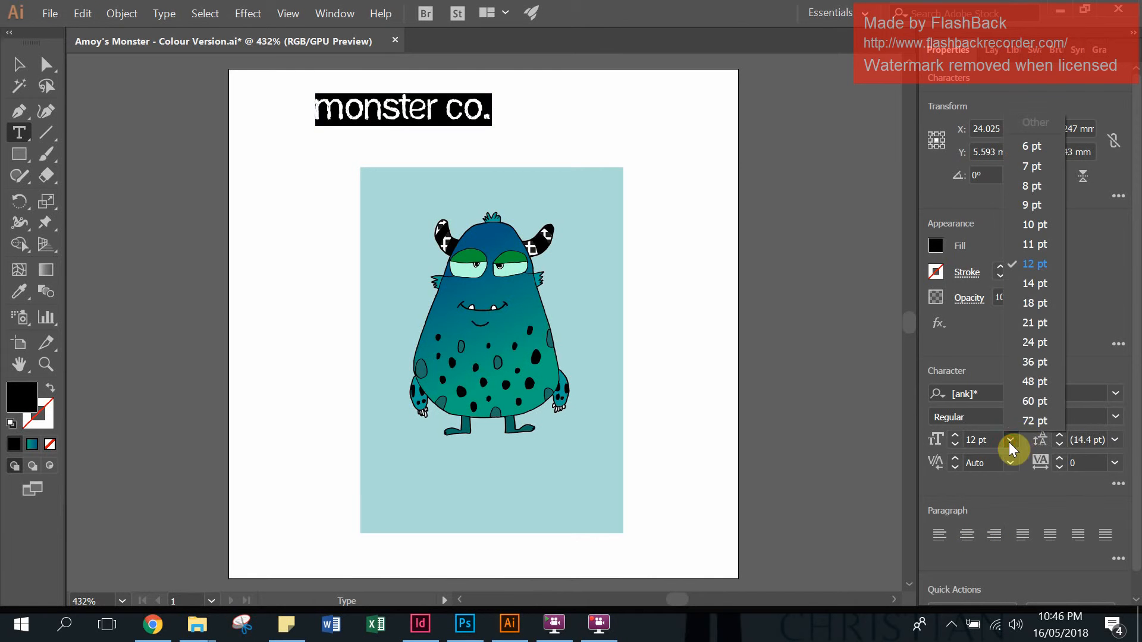
pyautogui.click(1034, 285)
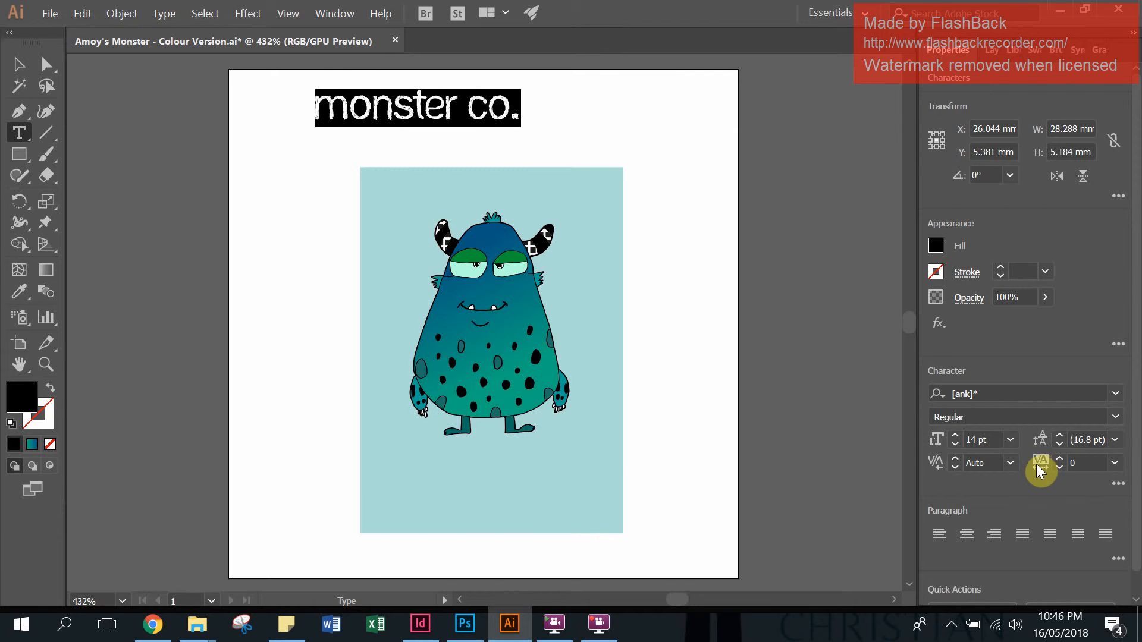
# Step: Try a tracking of 200 on the title text and set it back to 0
pyautogui.click(1114, 462)
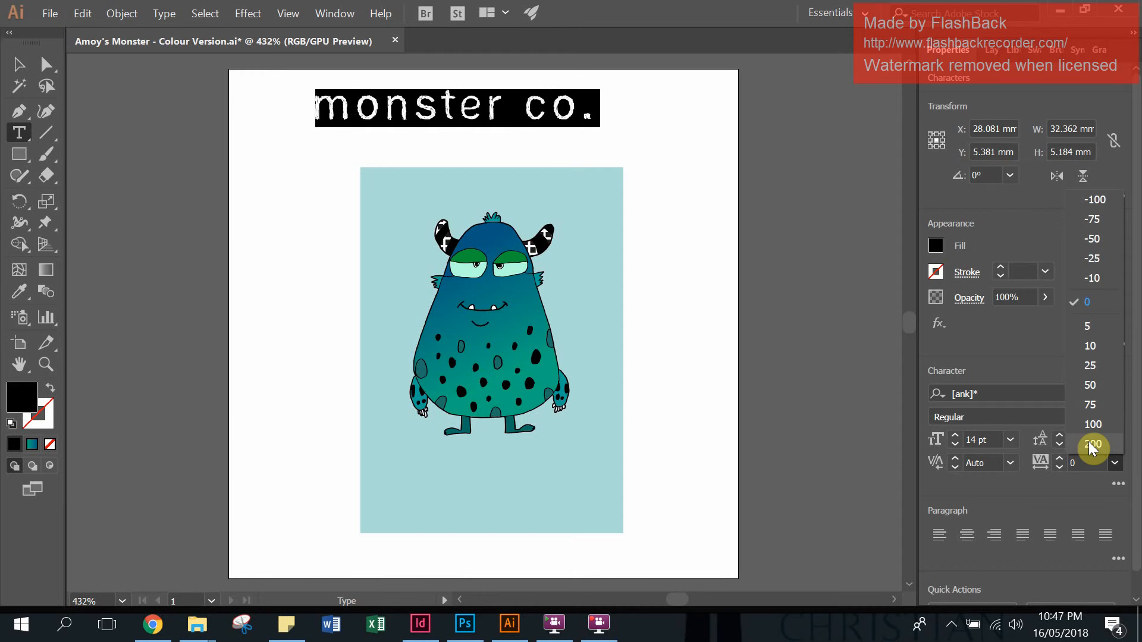
pyautogui.click(1091, 444)
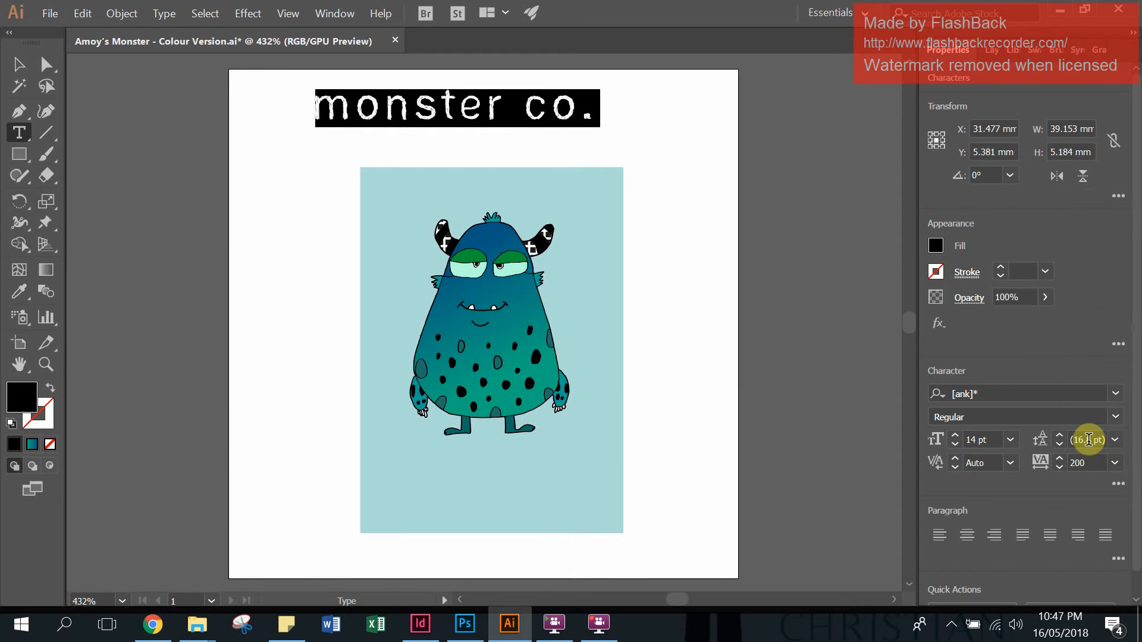
pyautogui.click(1117, 464)
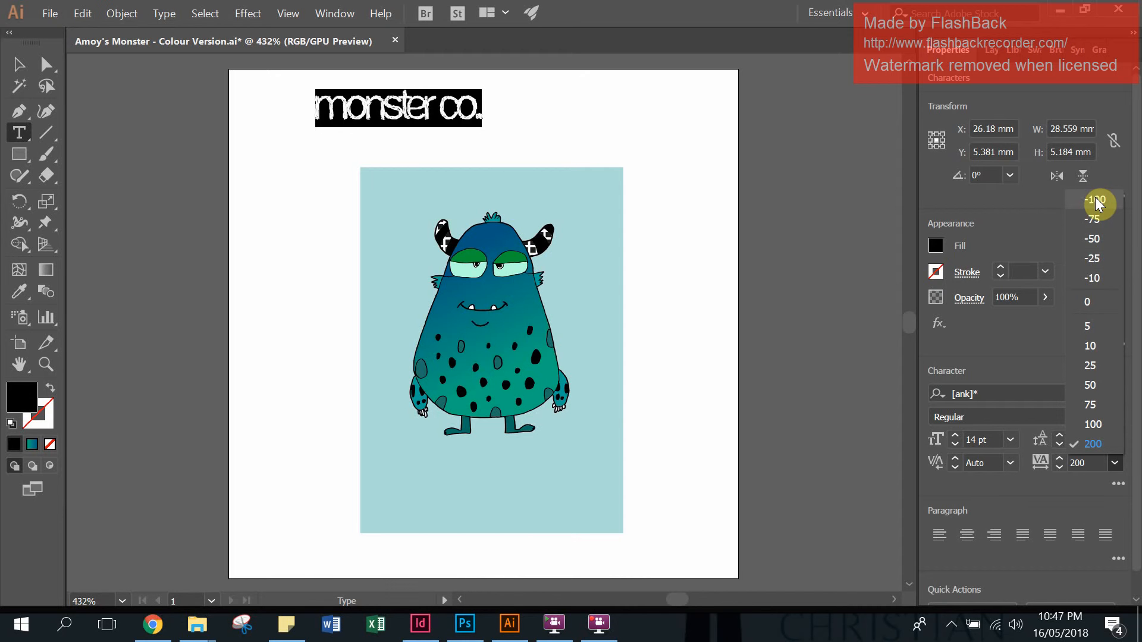
pyautogui.click(1095, 302)
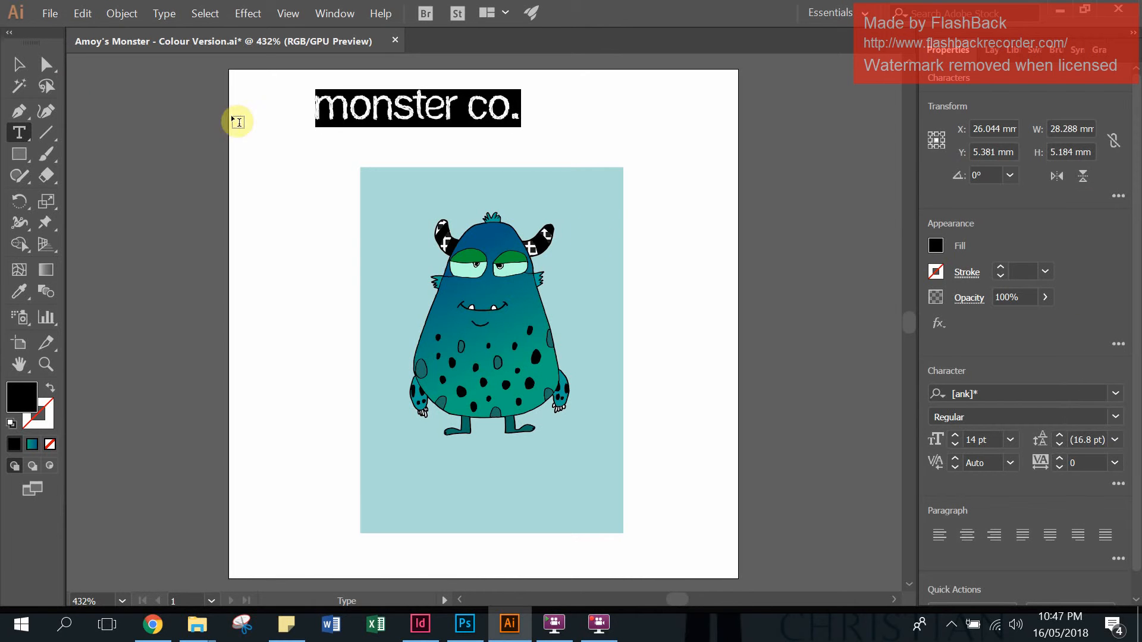
# Step: Move the title onto the teal rectangle, roughly centred below the monster's feet
pyautogui.click(14, 70)
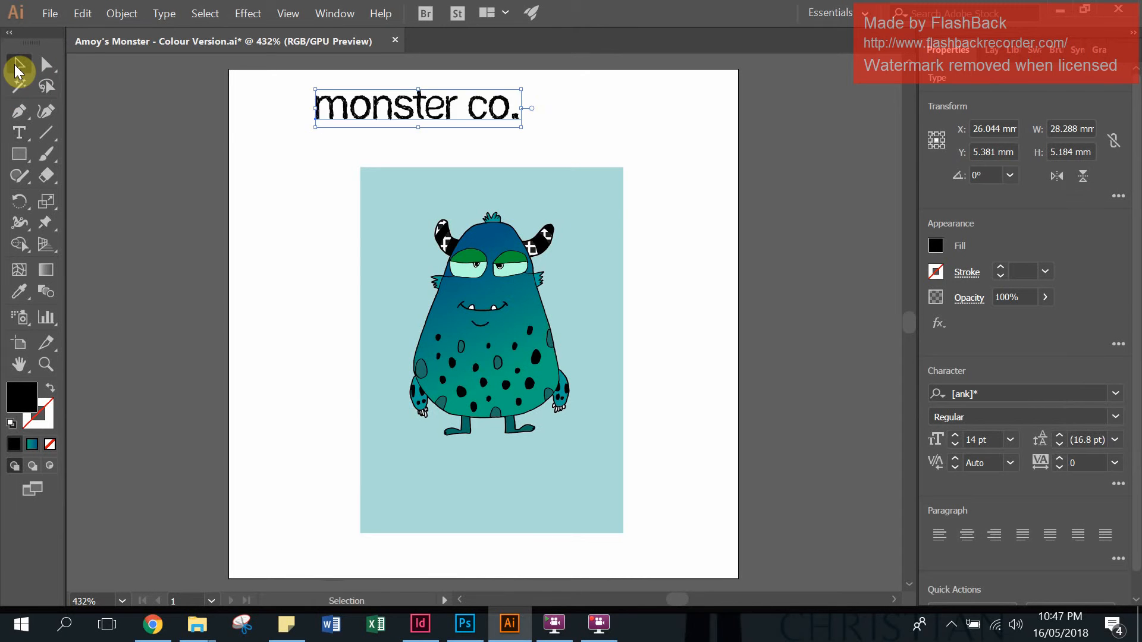
pyautogui.moveTo(352, 105); pyautogui.dragTo(429, 494)
pyautogui.click(663, 427)
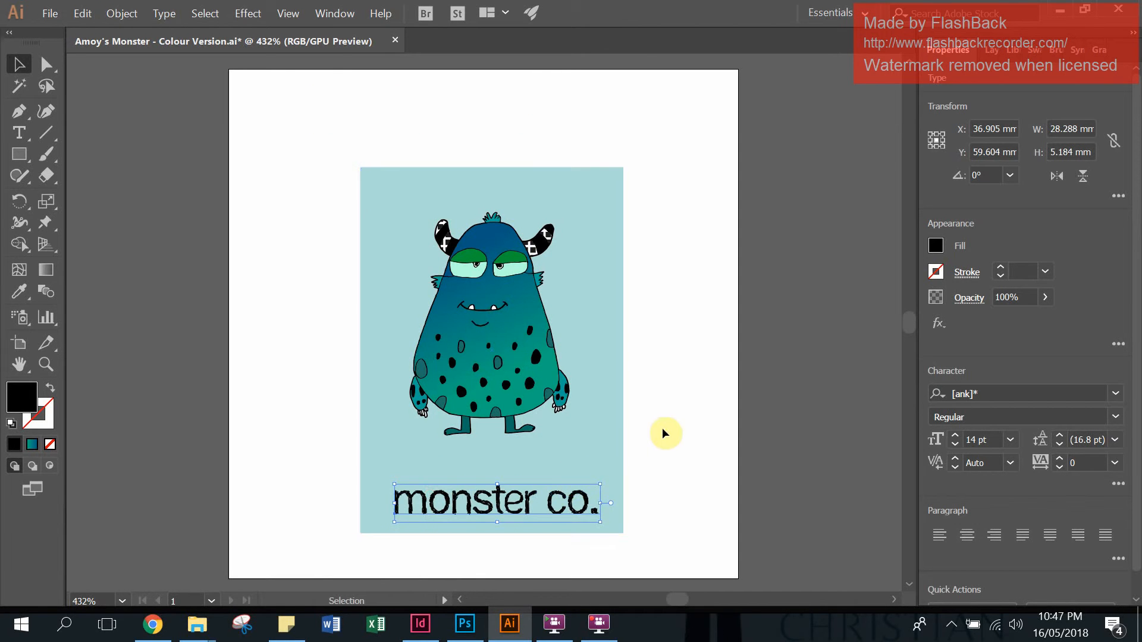
# Step: Enlarge the monster group to about 25 by 35 mm and position it just above the title, leaving it deselected
pyautogui.click(538, 428)
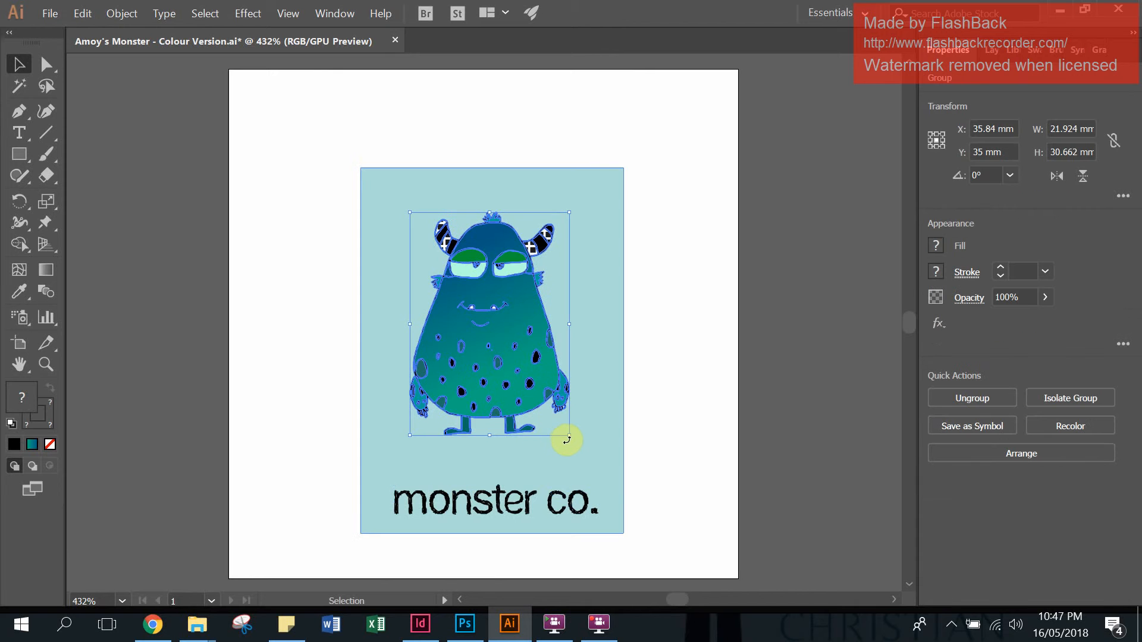
pyautogui.moveTo(570, 437); pyautogui.dragTo(594, 479)
pyautogui.moveTo(537, 433); pyautogui.dragTo(531, 432)
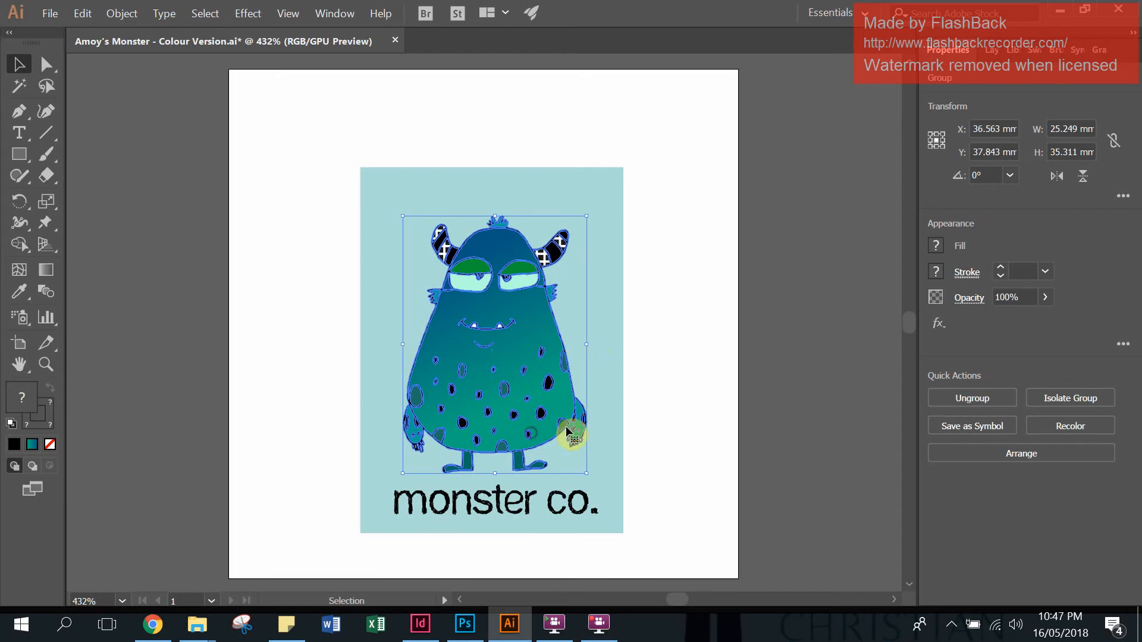
pyautogui.click(665, 310)
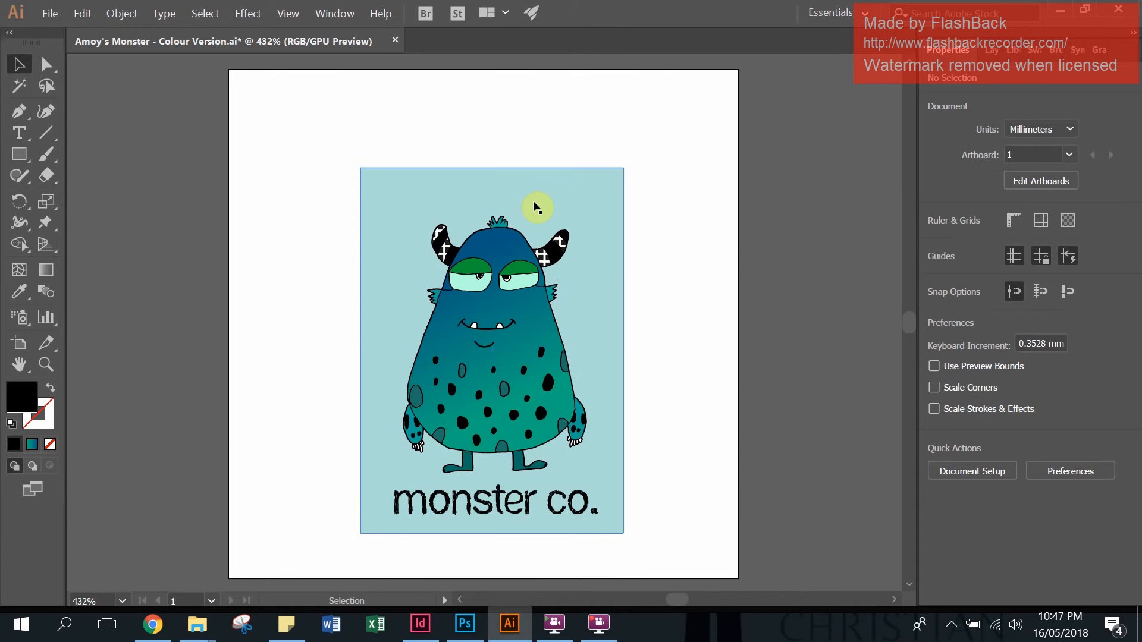
# Step: Lower the background rectangle's upper edge and extend its lower edge slightly, making it about 48 mm high
pyautogui.click(559, 197)
pyautogui.moveTo(489, 169)
pyautogui.mouseDown()
pyautogui.moveTo(489, 195)
pyautogui.moveTo(490, 185)
pyautogui.mouseUp()
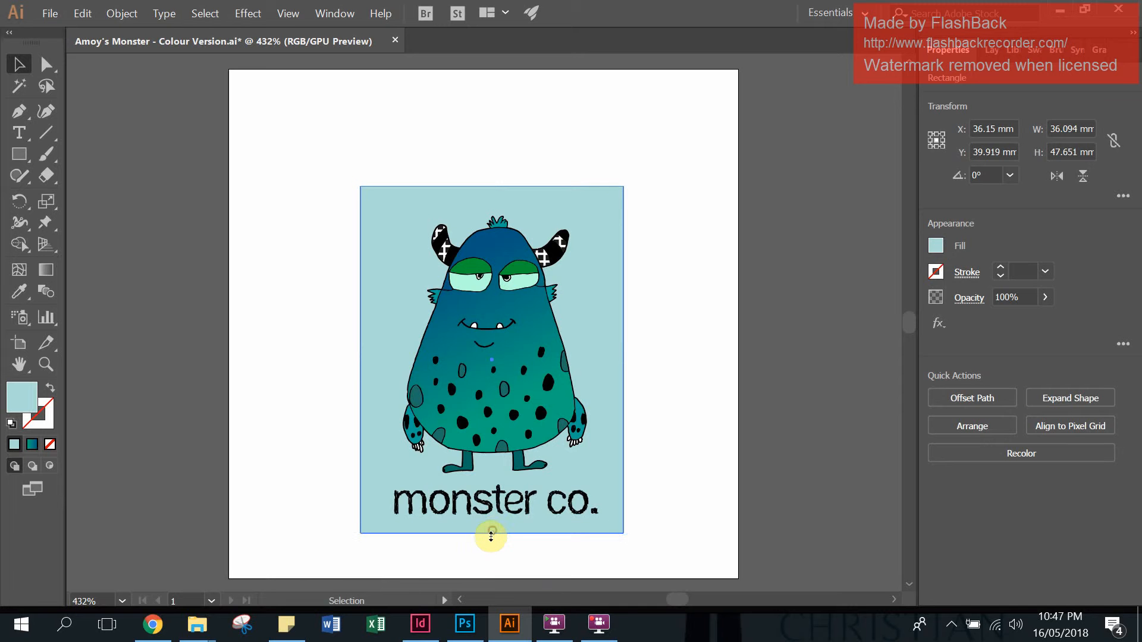
pyautogui.moveTo(491, 534); pyautogui.dragTo(491, 536)
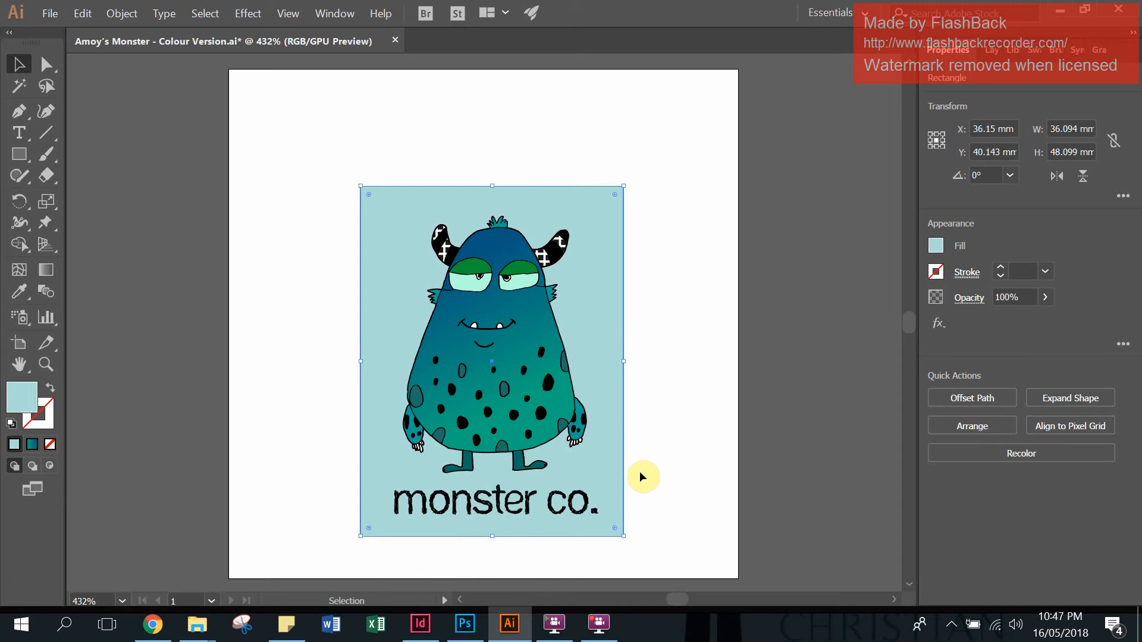
pyautogui.scroll(-2, 640, 470)
pyautogui.click(661, 451)
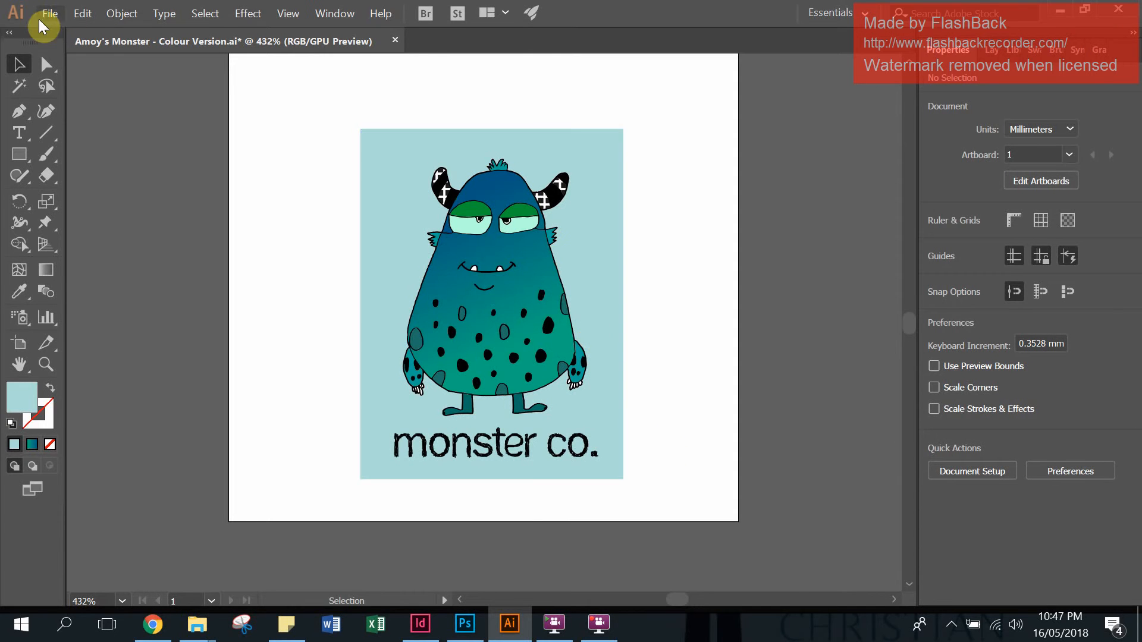
# Step: Export the artwork as a High (300 ppi) PNG with a transparent background, appending " 2" to the suggested file name
pyautogui.click(51, 11)
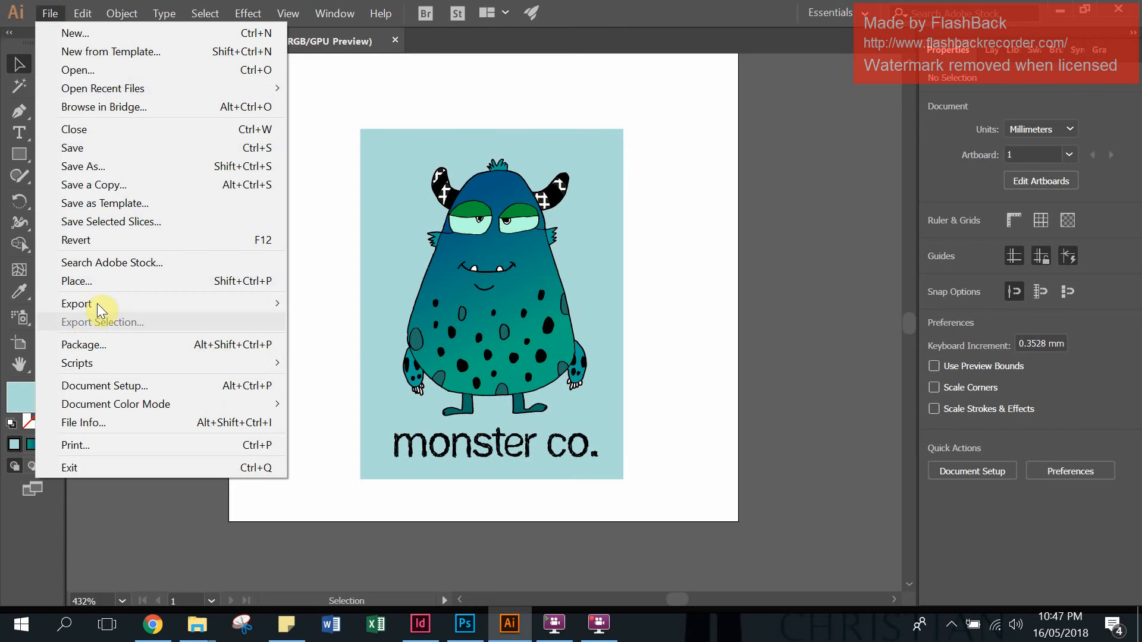
pyautogui.moveTo(101, 303)
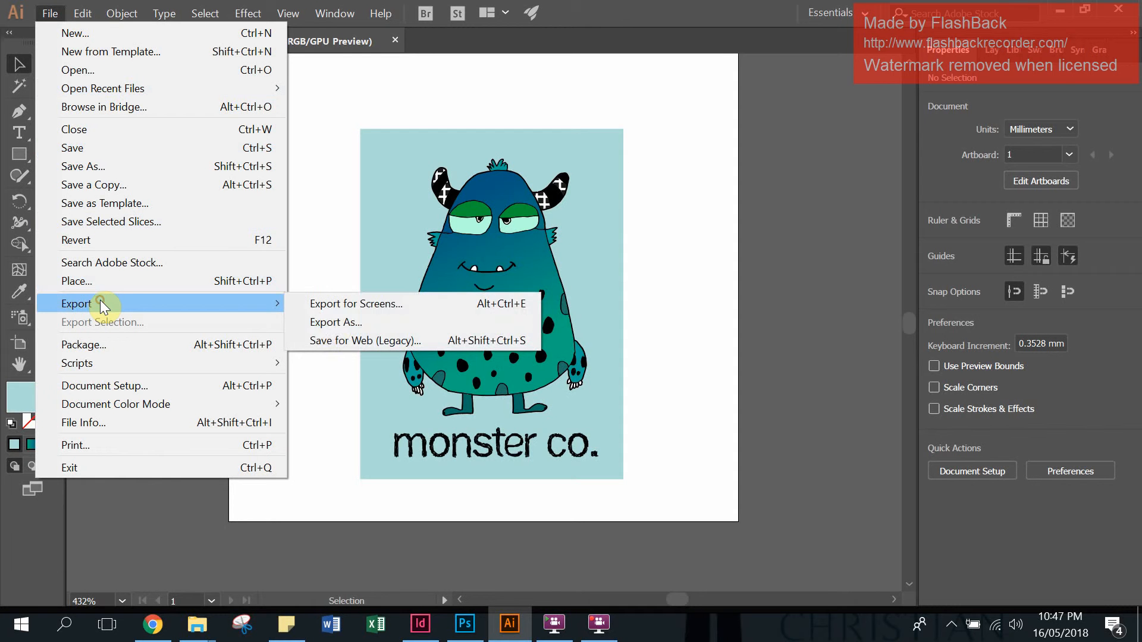
pyautogui.click(332, 322)
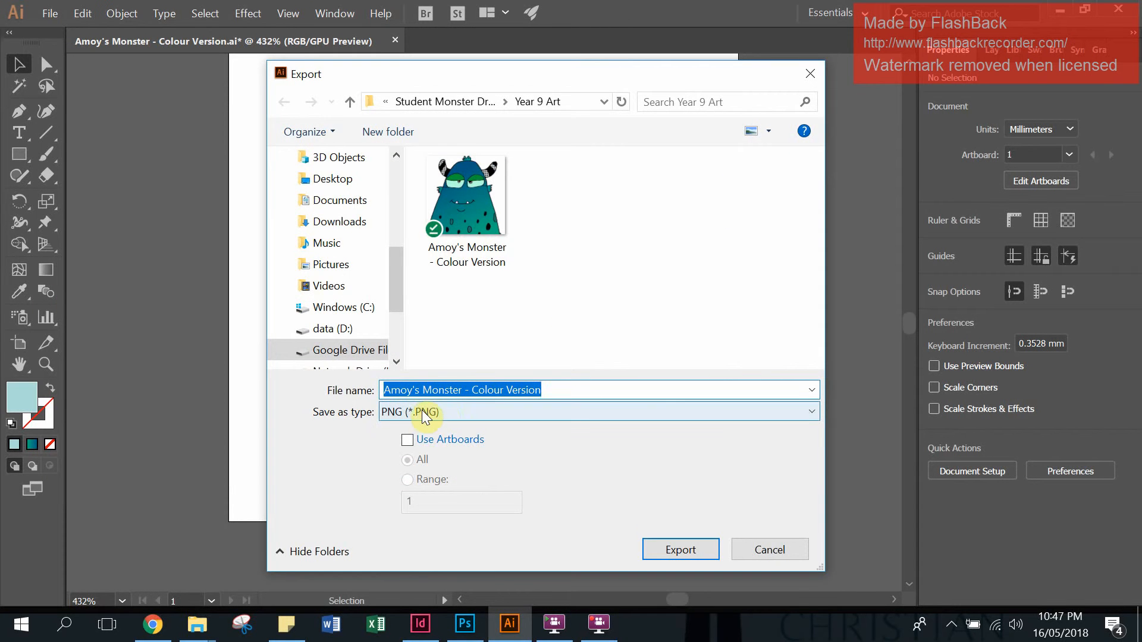
pyautogui.click(559, 389)
pyautogui.write('2')
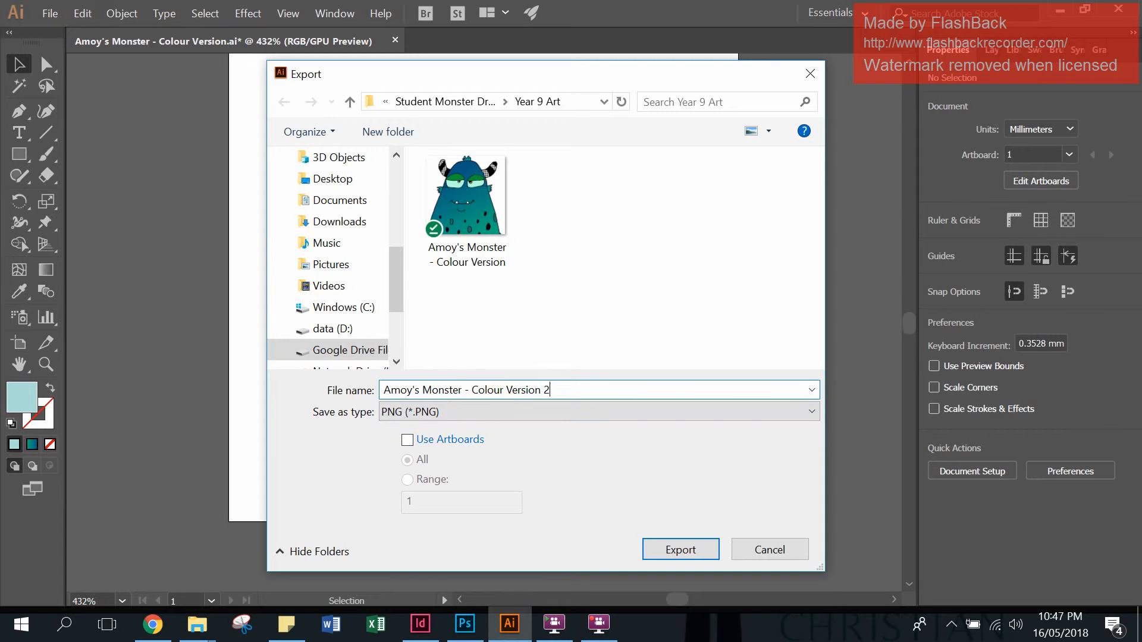
pyautogui.click(687, 547)
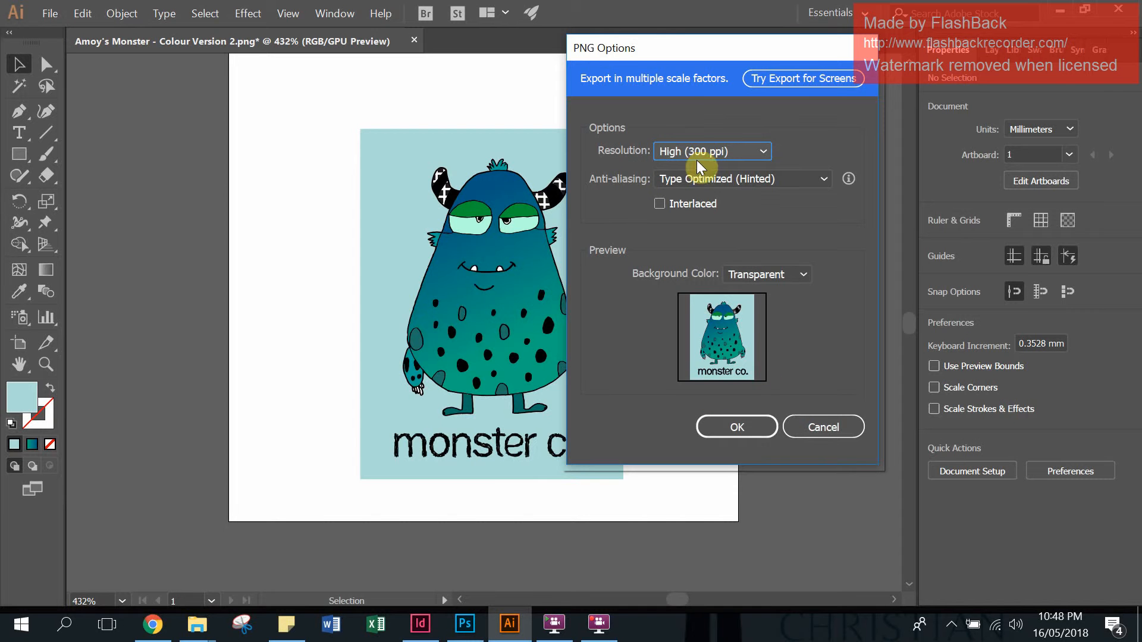
pyautogui.click(744, 427)
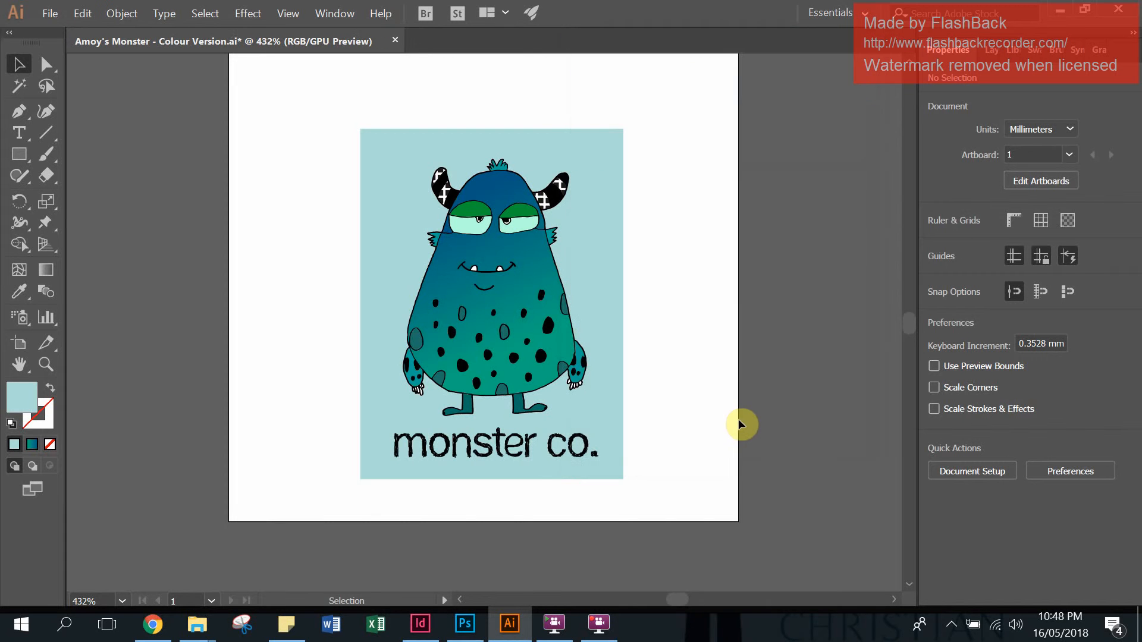
# Step: Switch to InDesign, dismiss the pending save, and place the Colour Version 2 PNG beside the existing monster at about 70 by 92 mm
pyautogui.click(428, 632)
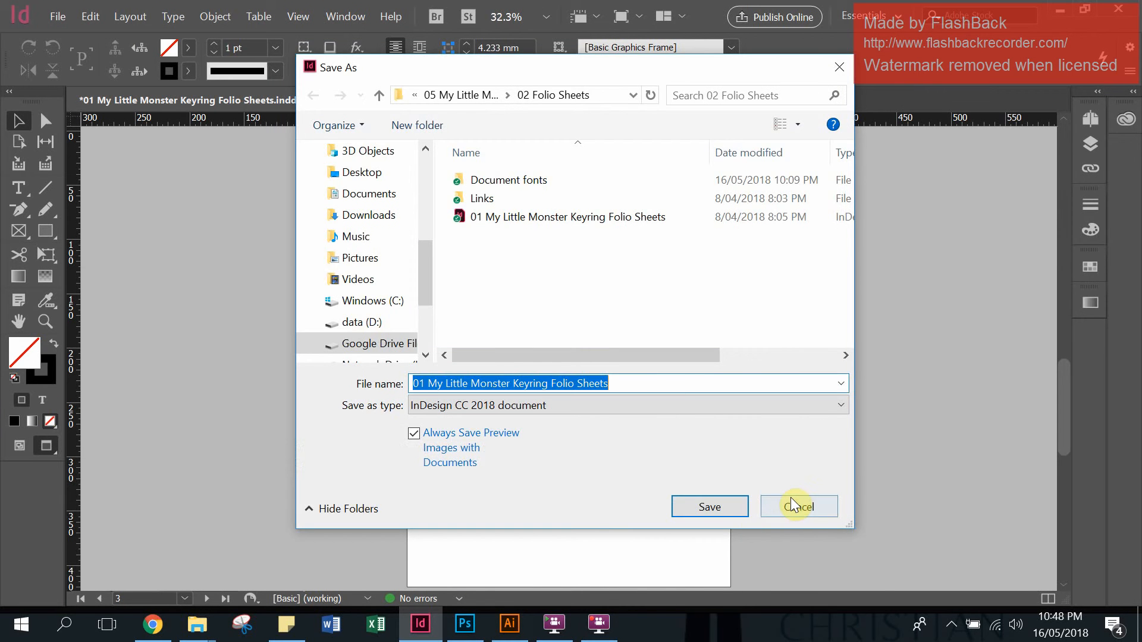
pyautogui.click(802, 509)
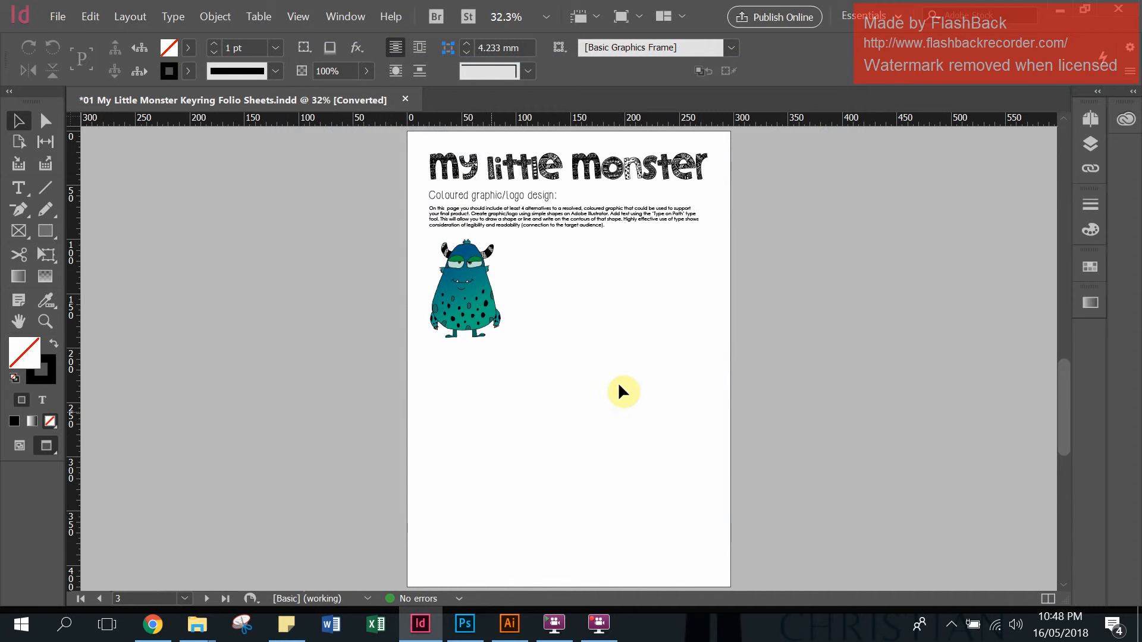
pyautogui.click(51, 17)
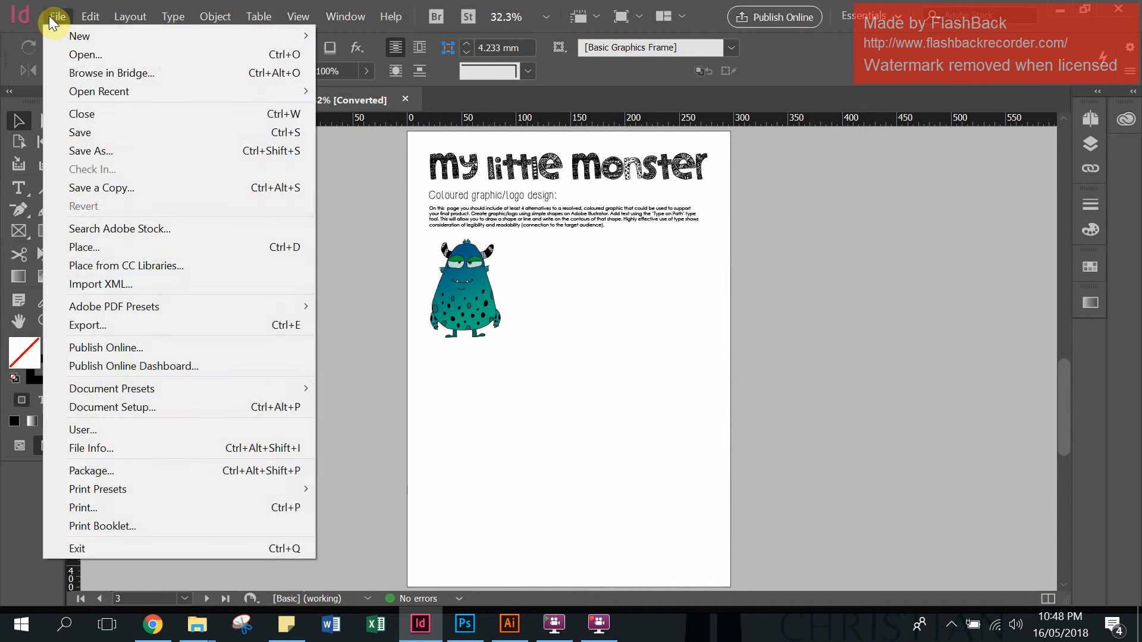
pyautogui.click(124, 247)
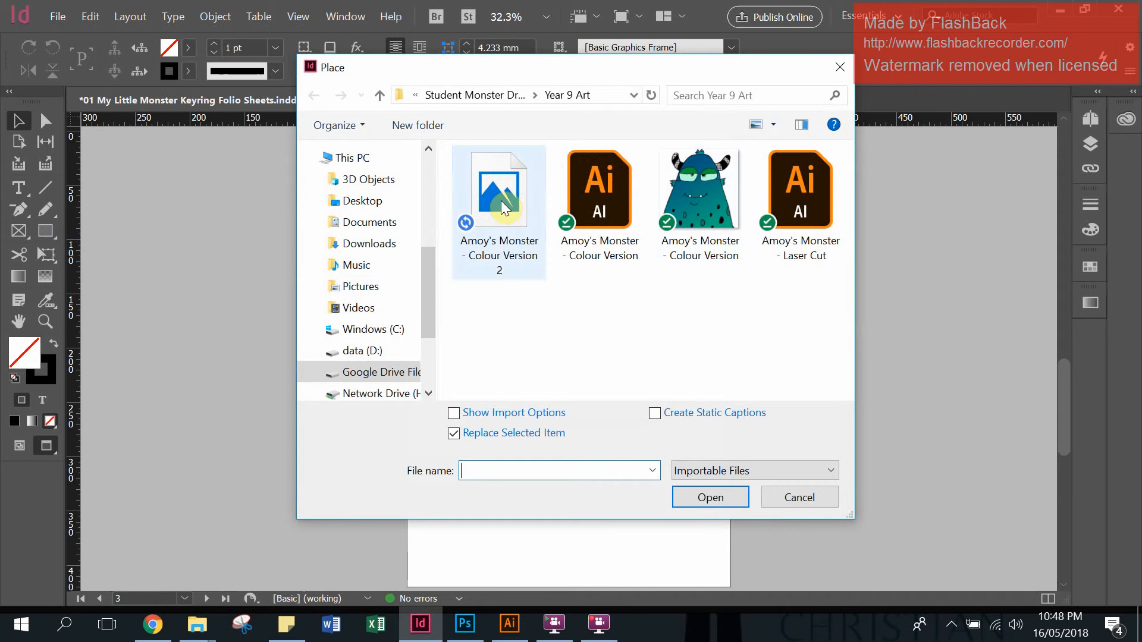
pyautogui.click(500, 194)
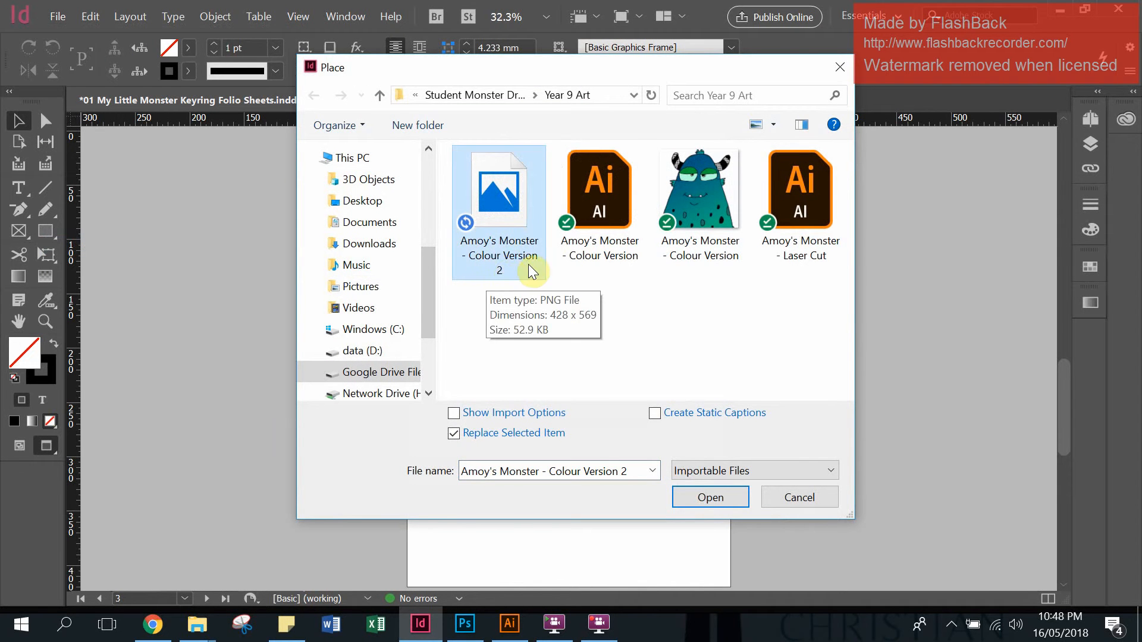
pyautogui.click(707, 498)
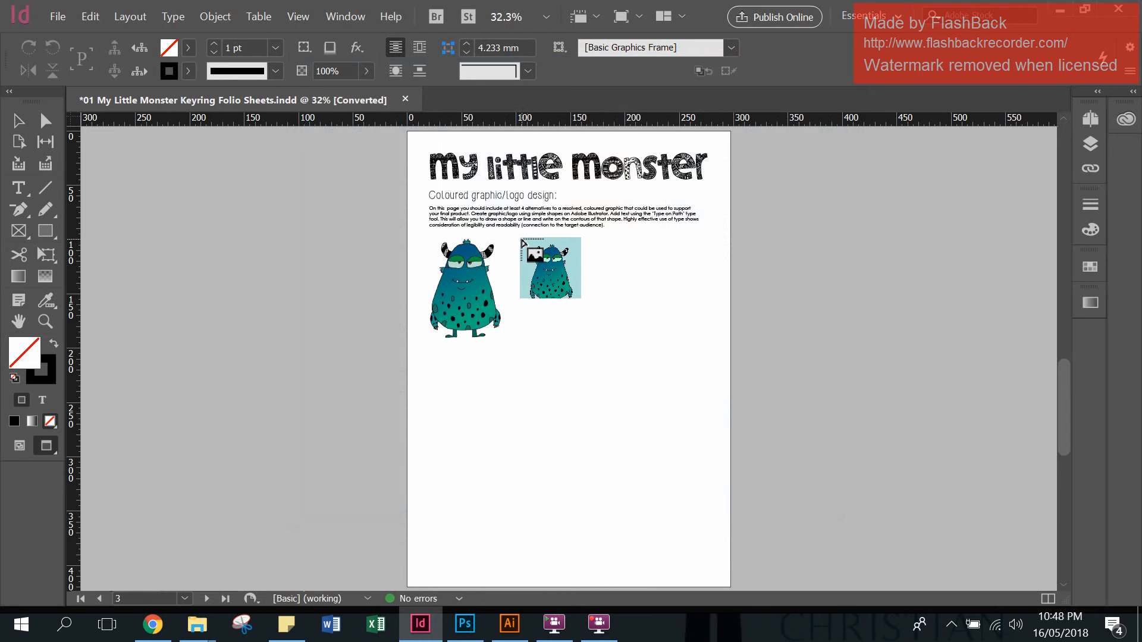
pyautogui.moveTo(520, 239); pyautogui.dragTo(595, 338)
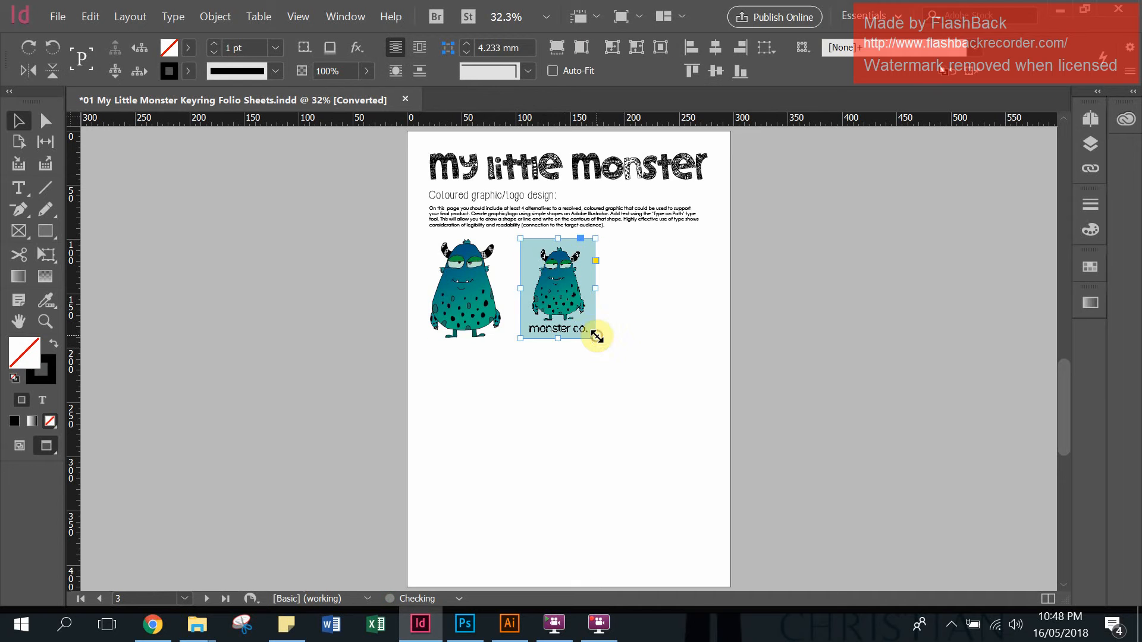
pyautogui.click(638, 314)
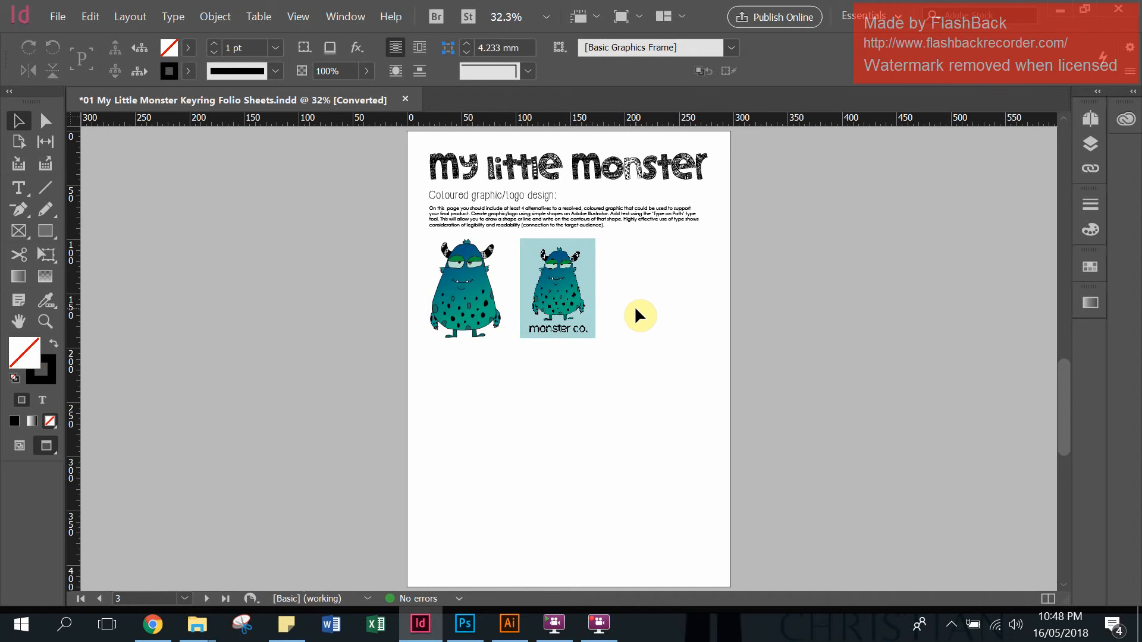
# Step: Set the page's display performance to High Quality Display, inspecting the placed logos at actual size
pyautogui.hotkey('ctrl', '1')
pyautogui.moveTo(633, 247); pyautogui.dragTo(741, 494)
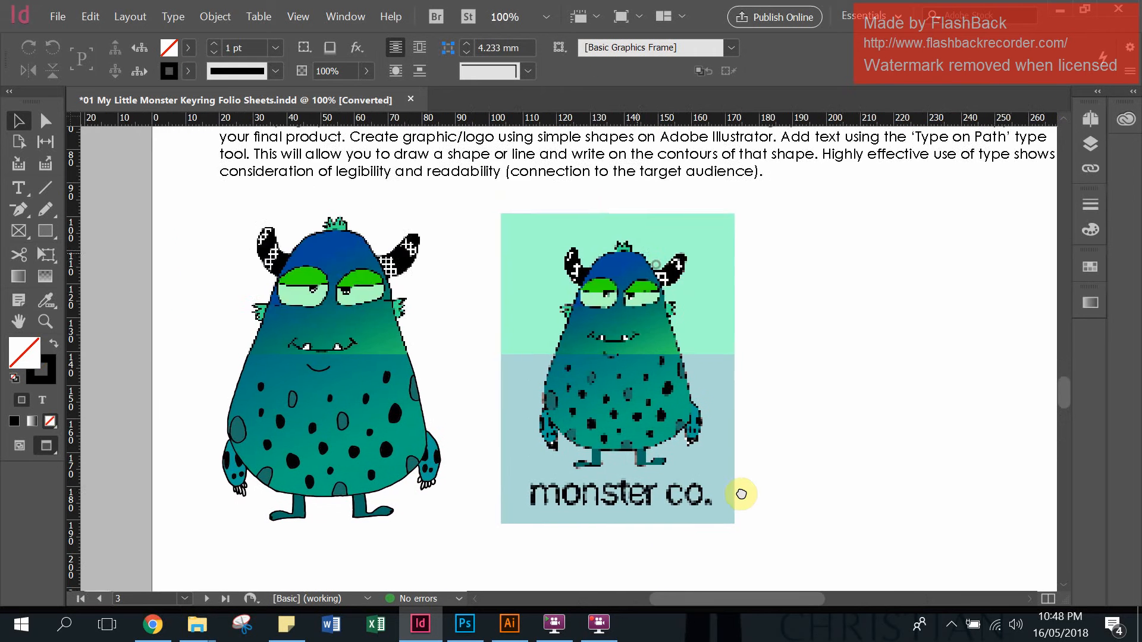
pyautogui.rightClick(697, 381)
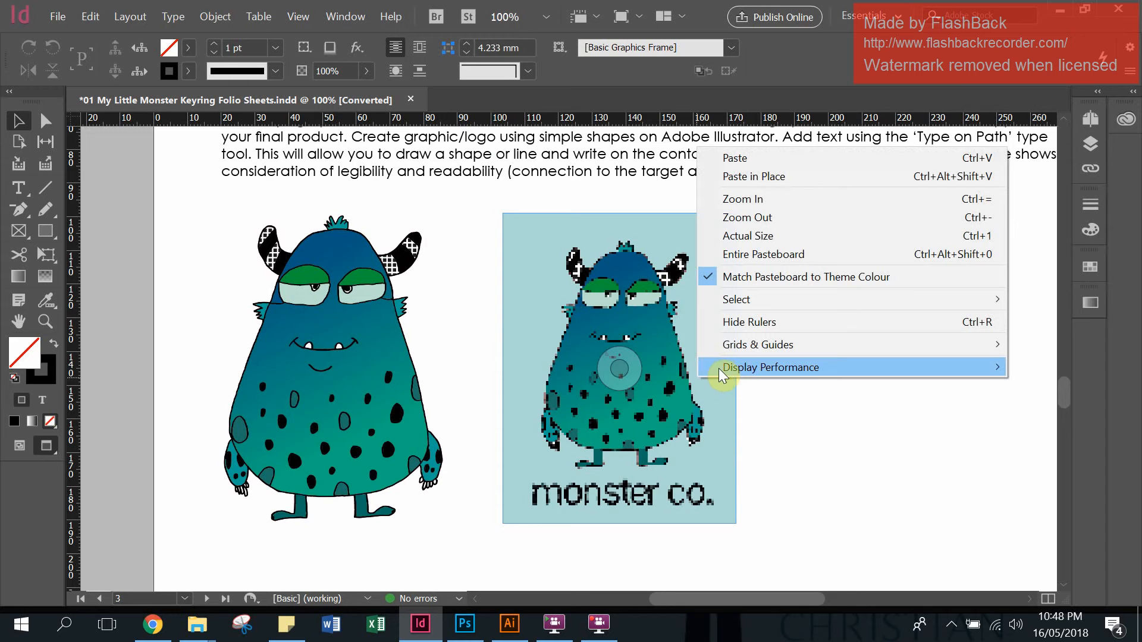
pyautogui.moveTo(722, 375)
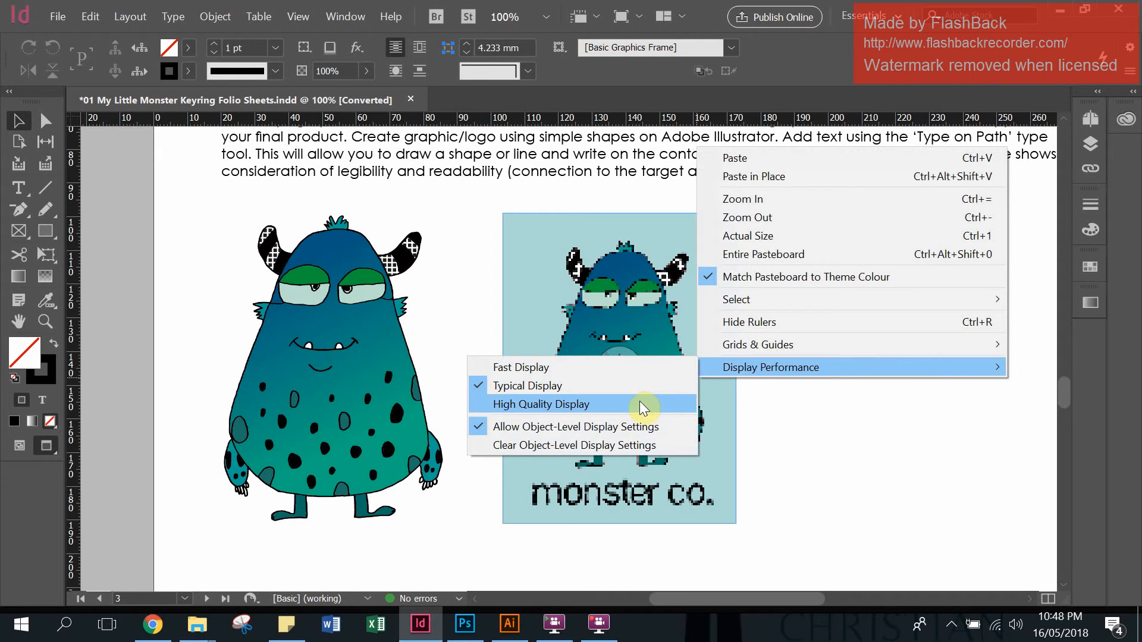
pyautogui.click(654, 407)
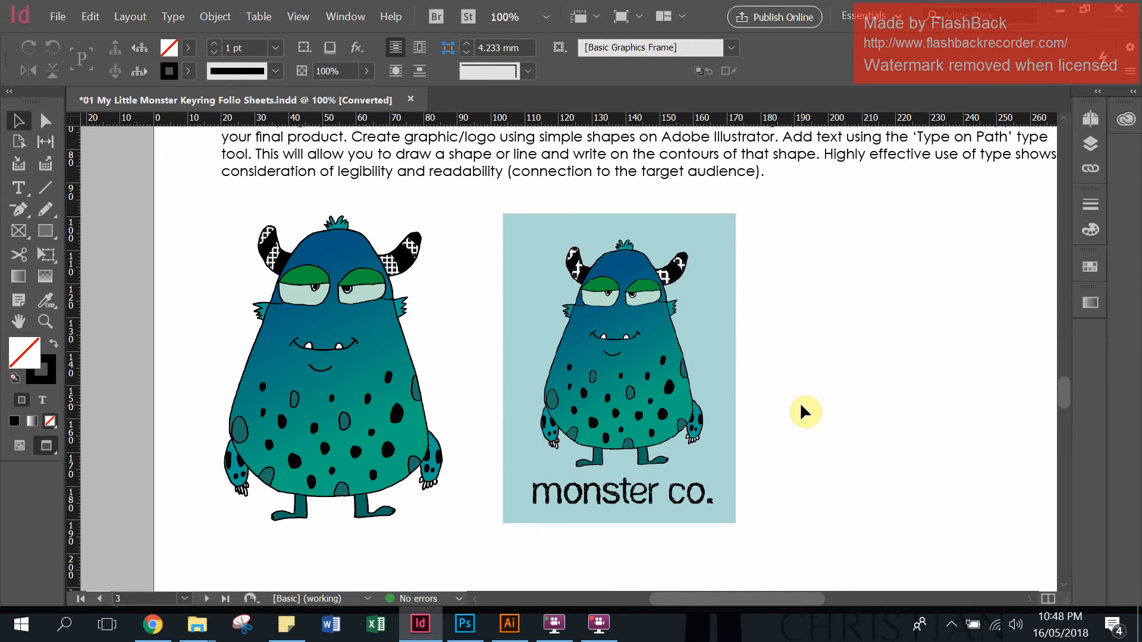
pyautogui.click(333, 368)
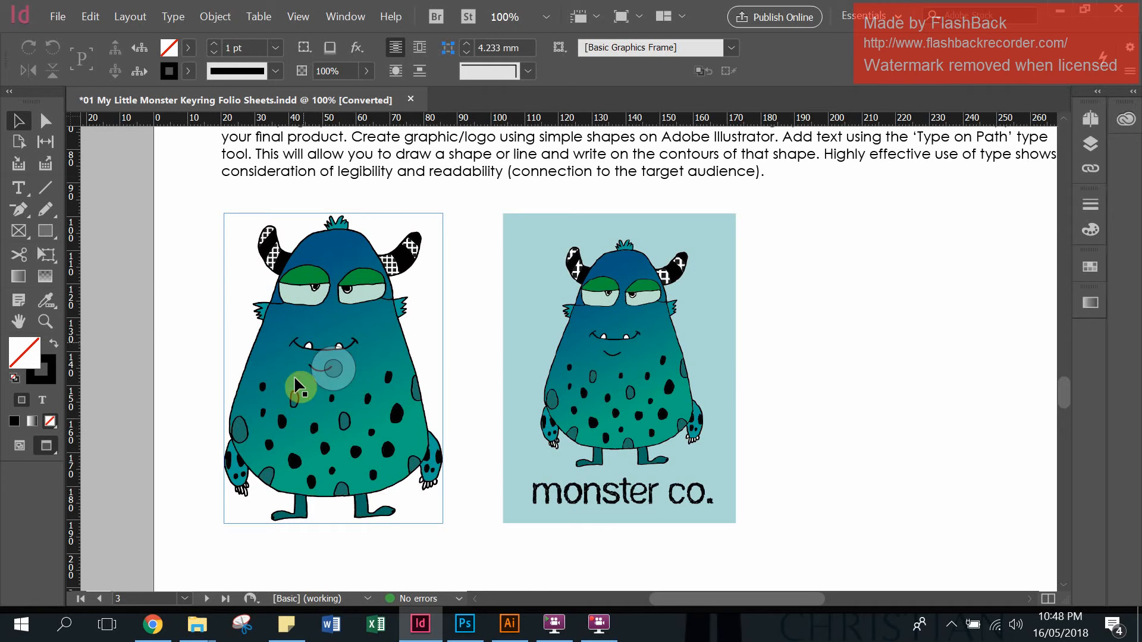
pyautogui.click(889, 421)
pyautogui.click(619, 369)
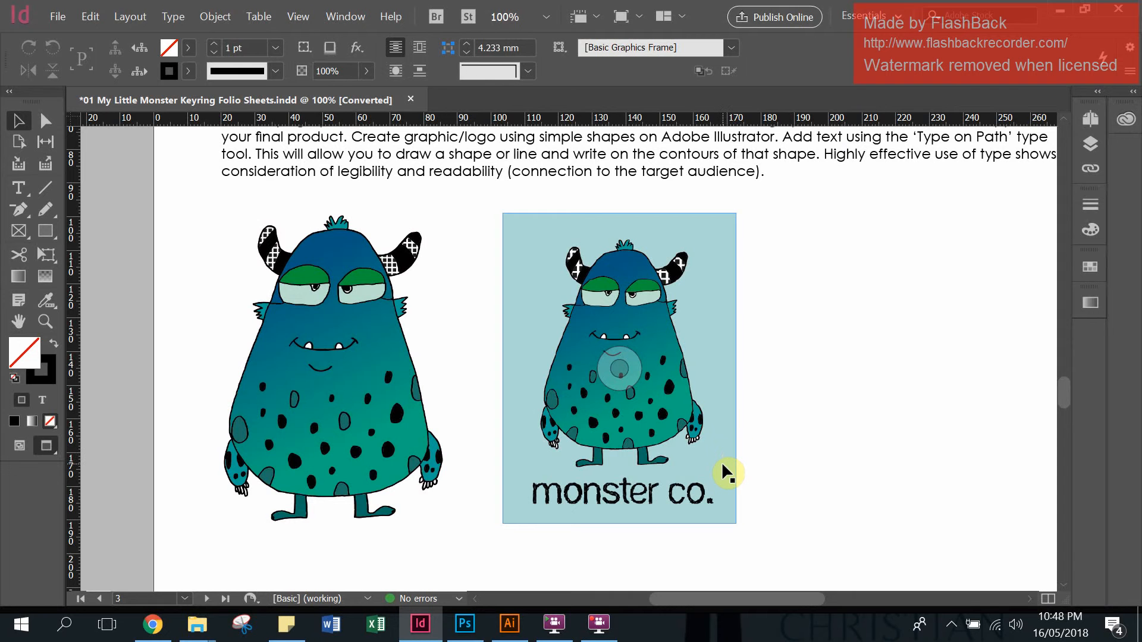
pyautogui.click(776, 498)
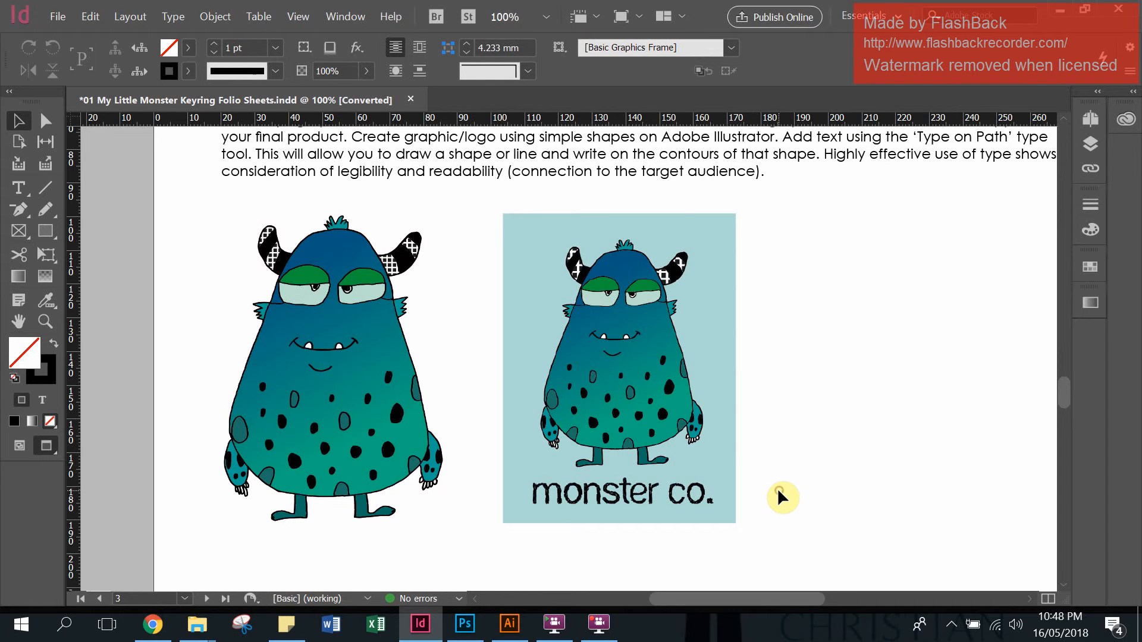
pyautogui.hotkey('ctrl', '0')
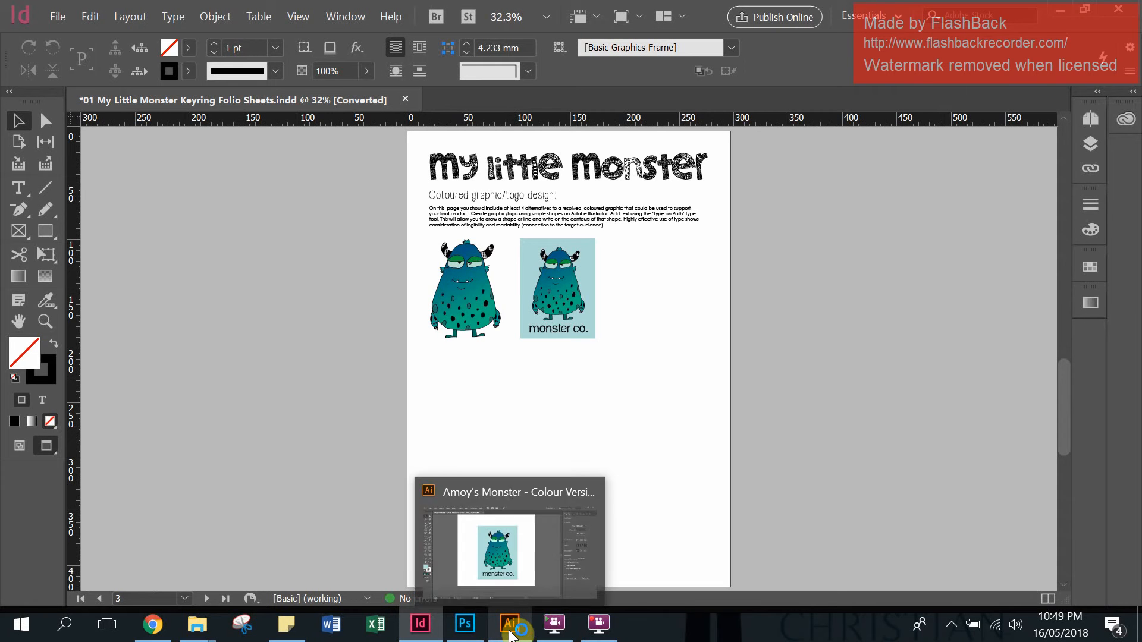
# Step: Switch to Illustrator and delete the teal rectangle behind the monster and title
pyautogui.click(509, 635)
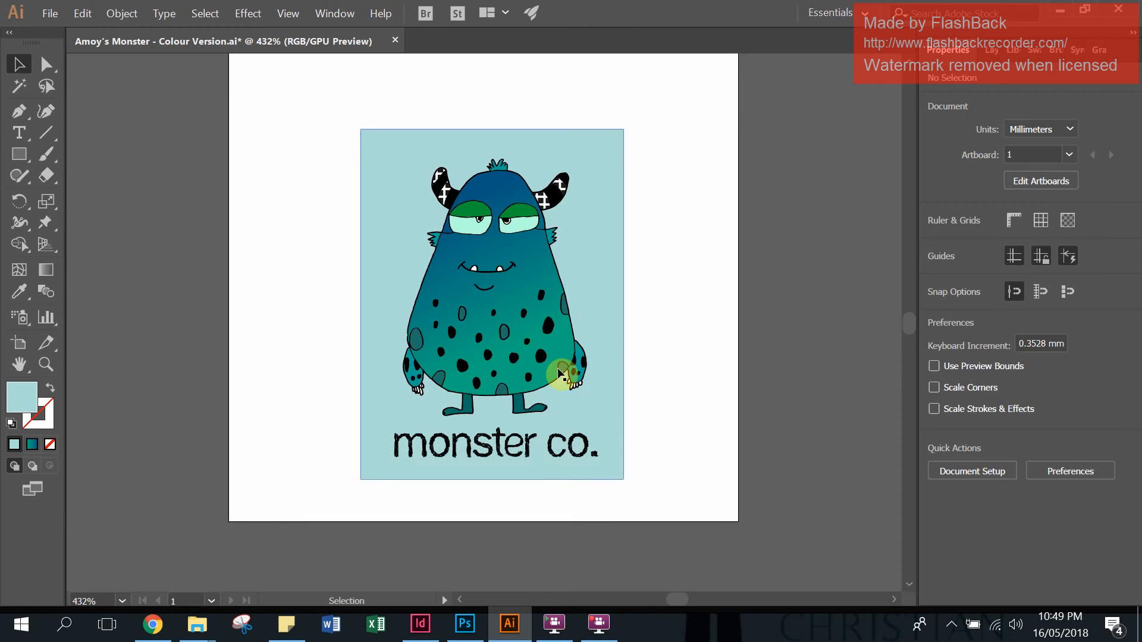
pyautogui.click(379, 344)
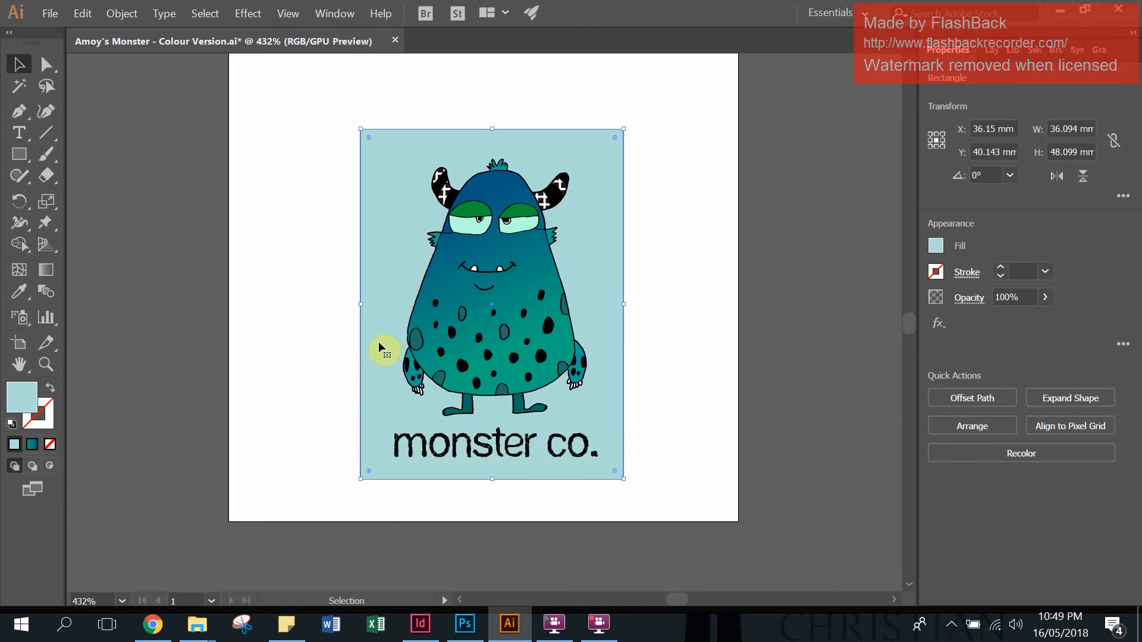
pyautogui.press('Delete')
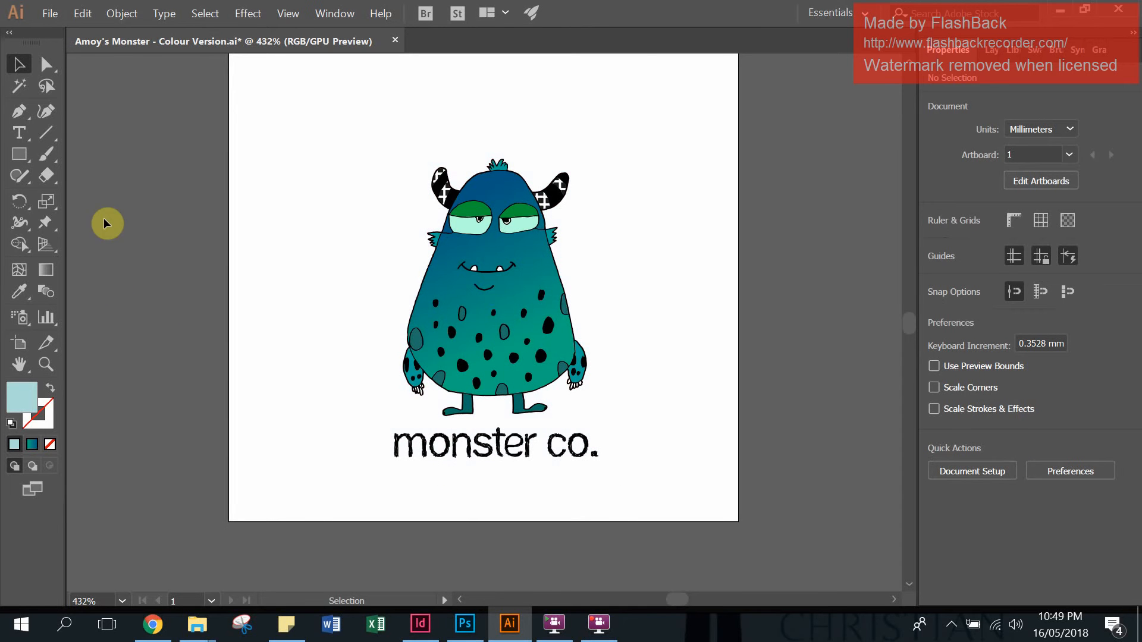
# Step: Draw a teal rounded rectangle about 40 by 51 mm over the monster and title, with a corner radius of about 4.23 mm
pyautogui.click(18, 153)
pyautogui.click(17, 152)
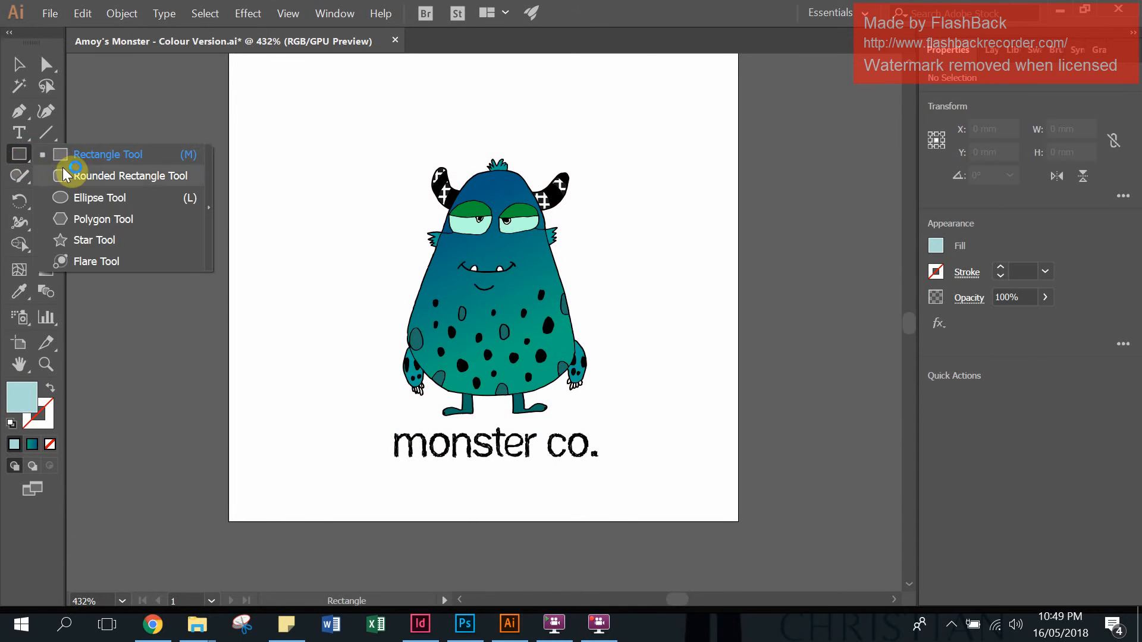
pyautogui.click(137, 176)
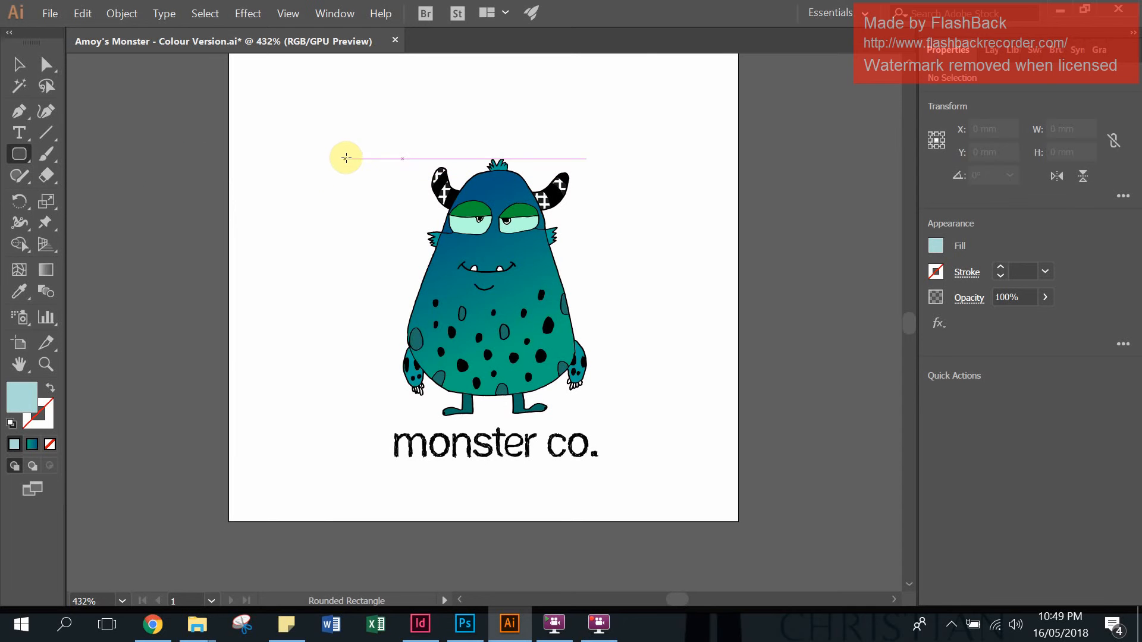
pyautogui.moveTo(493, 317); pyautogui.dragTo(639, 514)
pyautogui.press('Up')
pyautogui.press('Up')
pyautogui.press('Up')
pyautogui.press('Up')
pyautogui.press('Up')
pyautogui.press('Up')
pyautogui.press('Up')
pyautogui.press('Up')
pyautogui.press('Up')
pyautogui.press('Up')
pyautogui.press('Up')
pyautogui.press('Up')
pyautogui.press('Up')
pyautogui.press('Up')
pyautogui.press('Up')
pyautogui.press('Up')
pyautogui.press('Up')
pyautogui.press('Up')
pyautogui.press('Up')
pyautogui.press('Up')
pyautogui.press('Up')
pyautogui.press('Down')
pyautogui.press('Down')
pyautogui.press('Down')
pyautogui.press('Down')
pyautogui.press('Down')
pyautogui.press('Down')
pyautogui.press('Down')
pyautogui.press('Down')
pyautogui.press('Down')
pyautogui.press('Down')
pyautogui.press('Down')
pyautogui.press('Down')
pyautogui.press('Down')
pyautogui.press('Down')
pyautogui.press('Down')
pyautogui.press('Down')
pyautogui.press('Down')
pyautogui.press('Down')
pyautogui.press('Down')
pyautogui.press('Down')
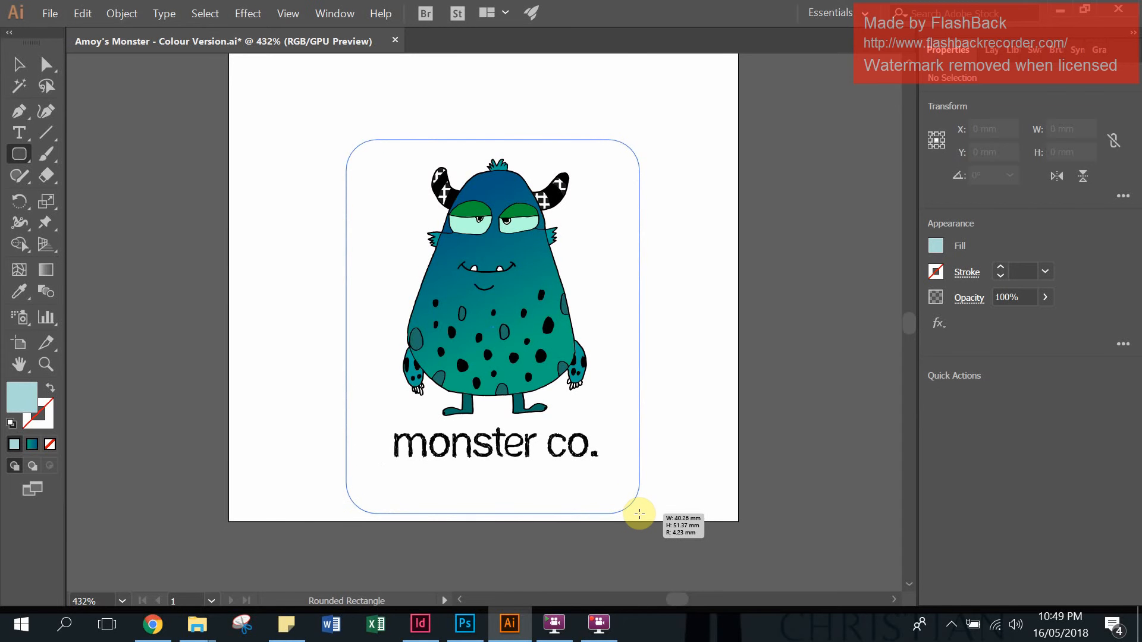
pyautogui.moveTo(639, 514); pyautogui.dragTo(639, 513)
# Step: Move the rounded rectangle up about 1 mm and send it to the back, behind the monster and title
pyautogui.moveTo(23, 49); pyautogui.dragTo(10, 107)
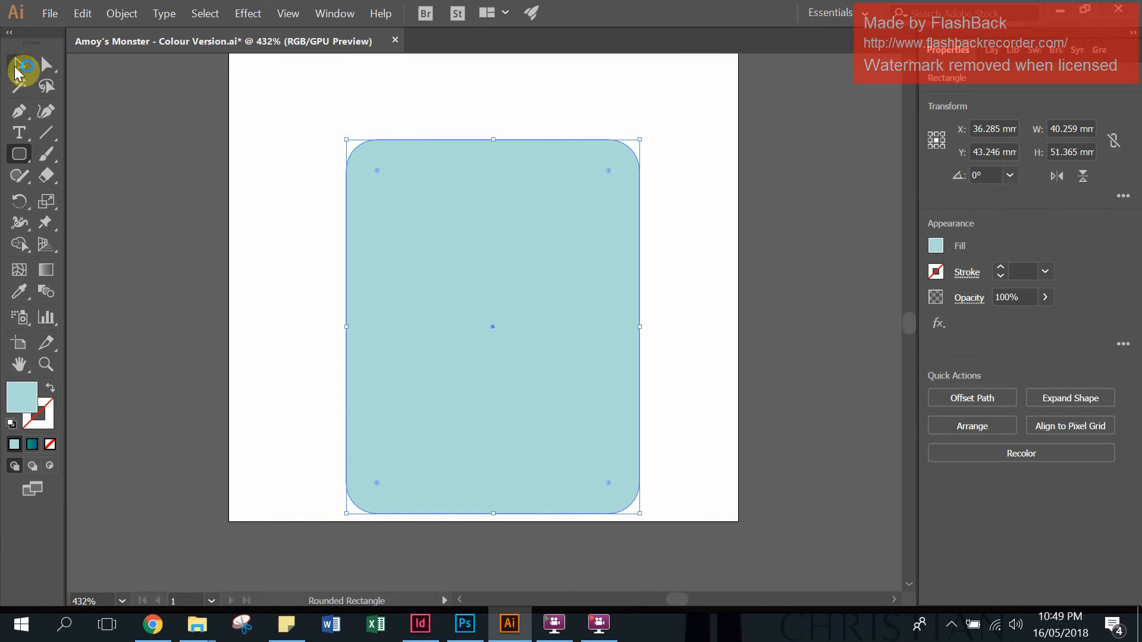
pyautogui.click(17, 66)
pyautogui.moveTo(399, 258)
pyautogui.mouseDown()
pyautogui.moveTo(427, 248)
pyautogui.moveTo(399, 245)
pyautogui.mouseUp()
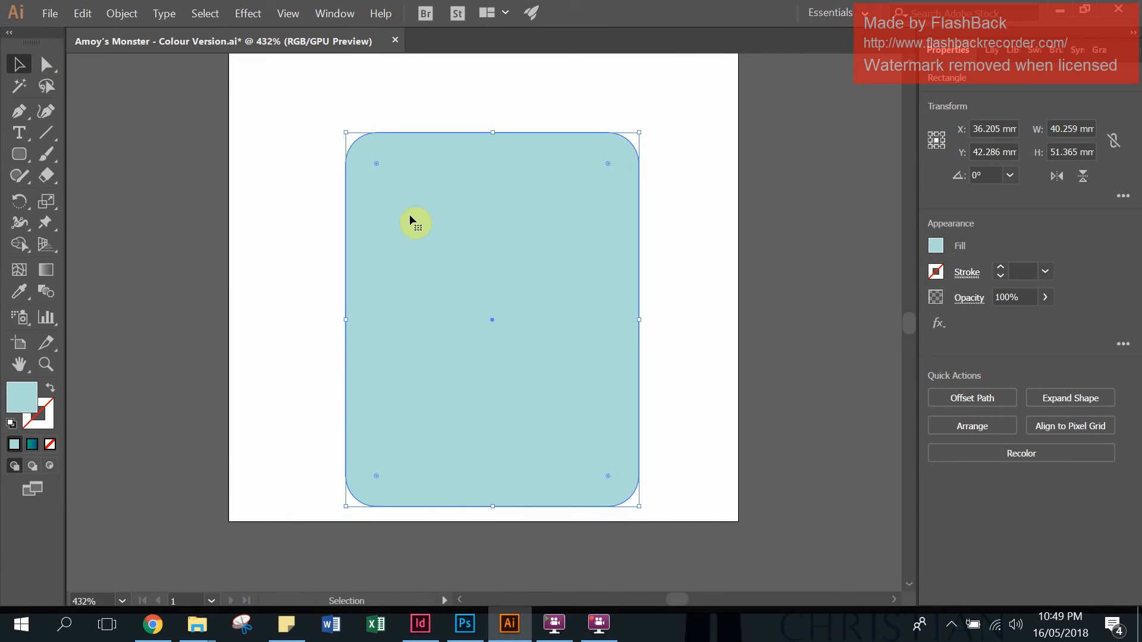
pyautogui.rightClick(492, 210)
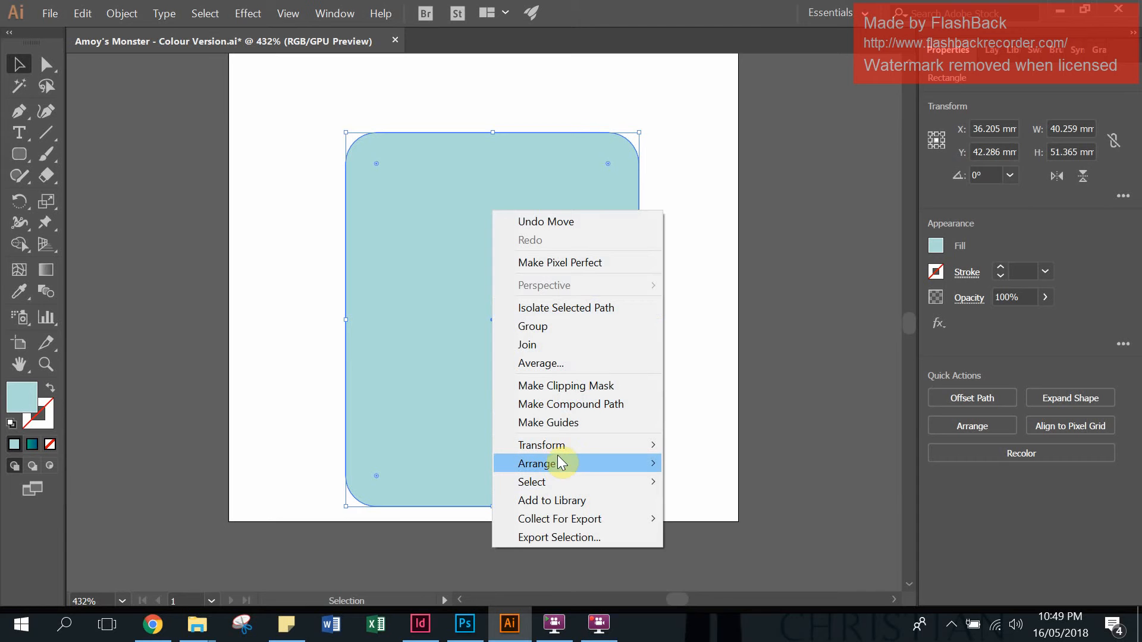
pyautogui.moveTo(558, 460)
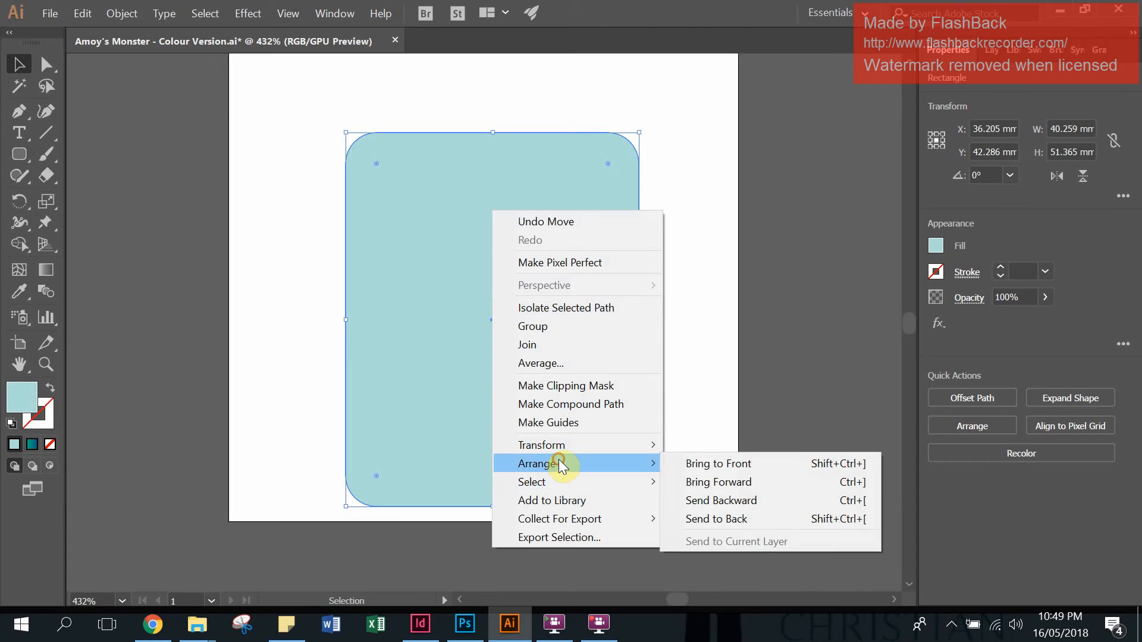
pyautogui.click(762, 518)
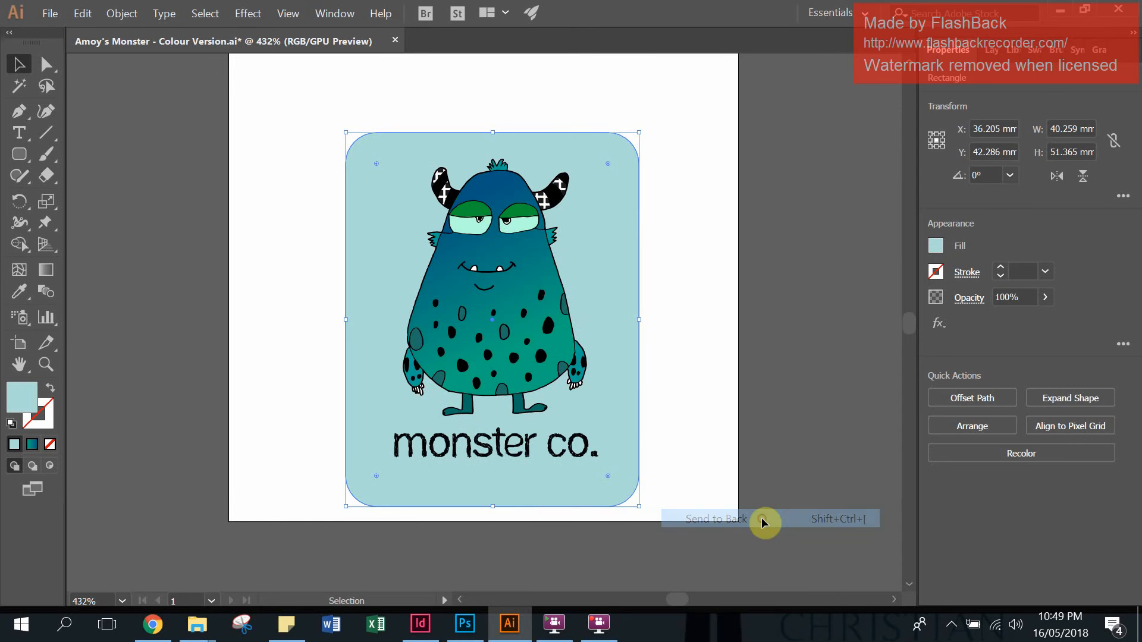
pyautogui.click(715, 298)
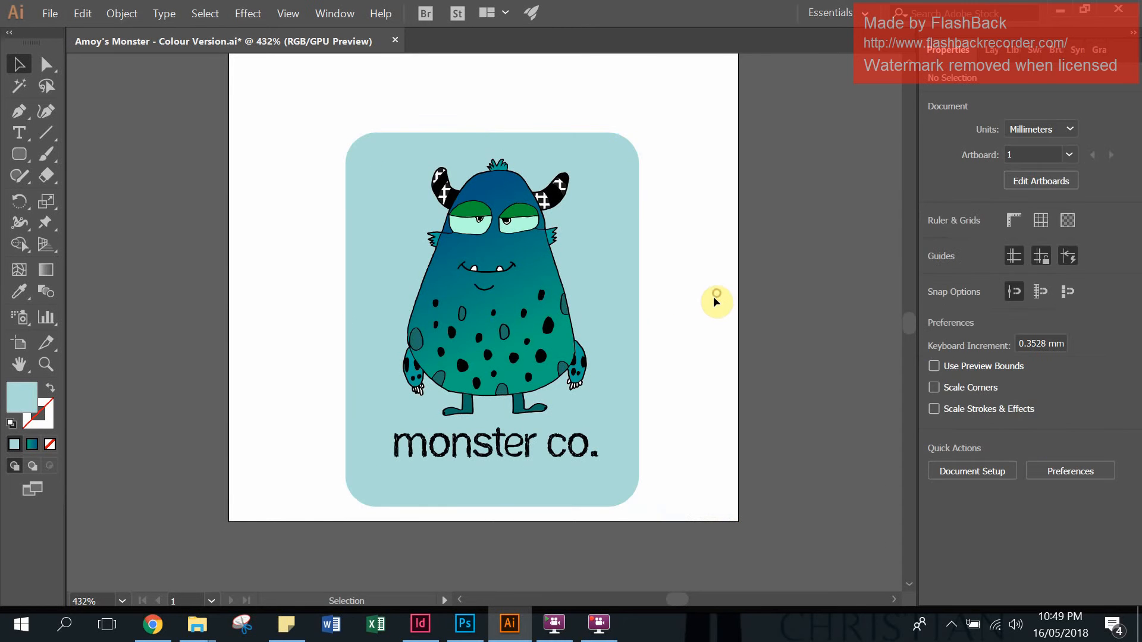
pyautogui.click(51, 13)
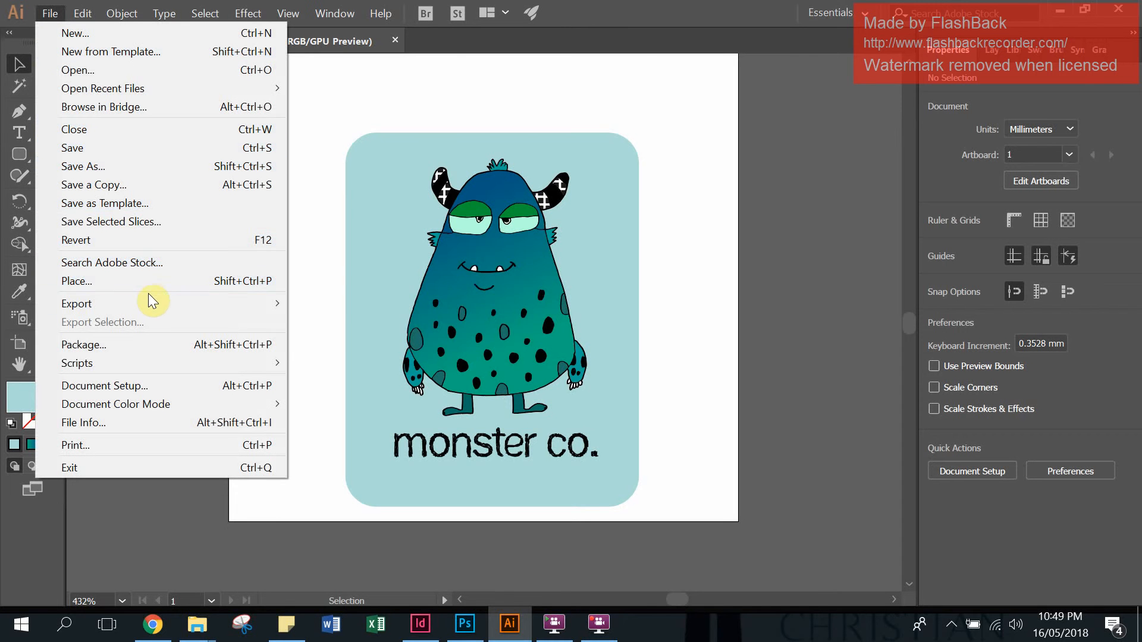
pyautogui.moveTo(164, 310)
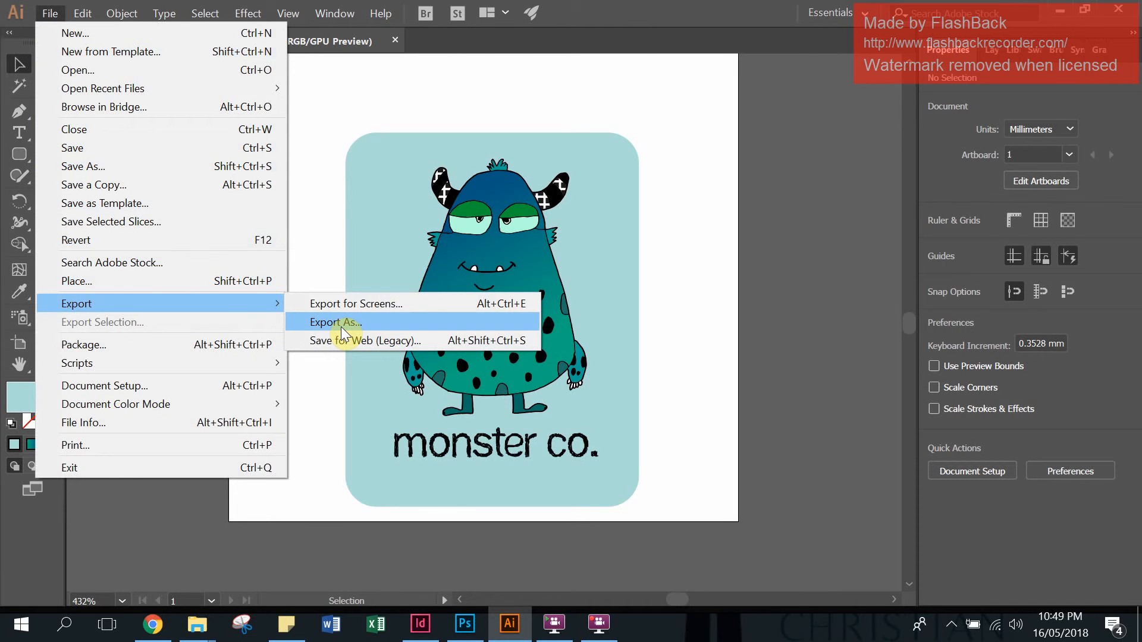
pyautogui.click(697, 345)
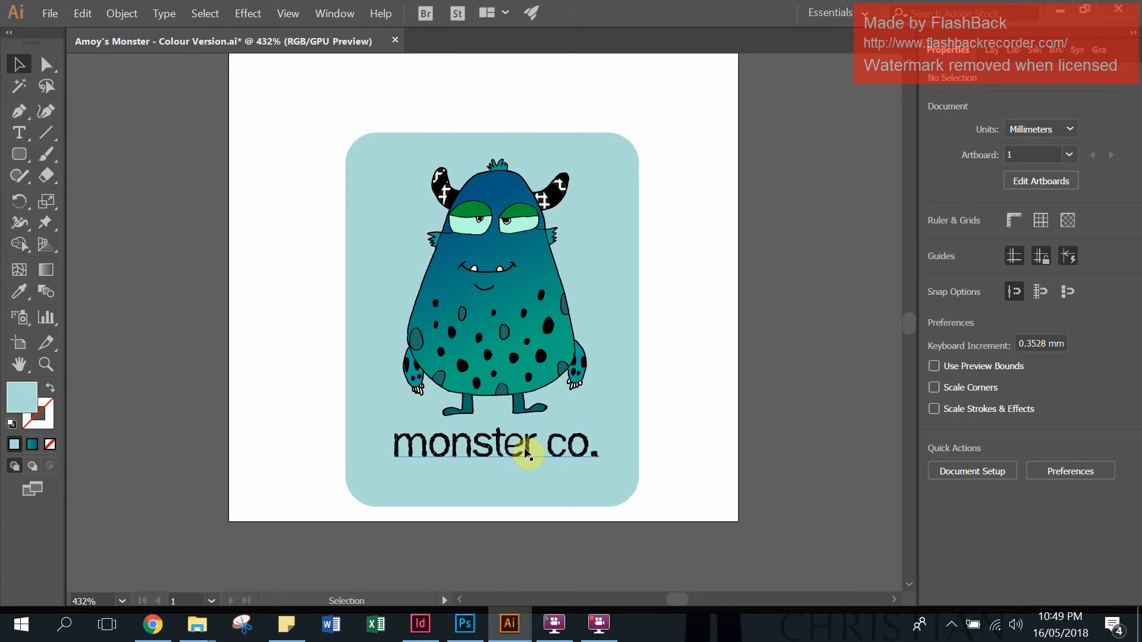
# Step: Delete the "monster co." title and the rounded rectangle, keeping only the monster
pyautogui.click(507, 450)
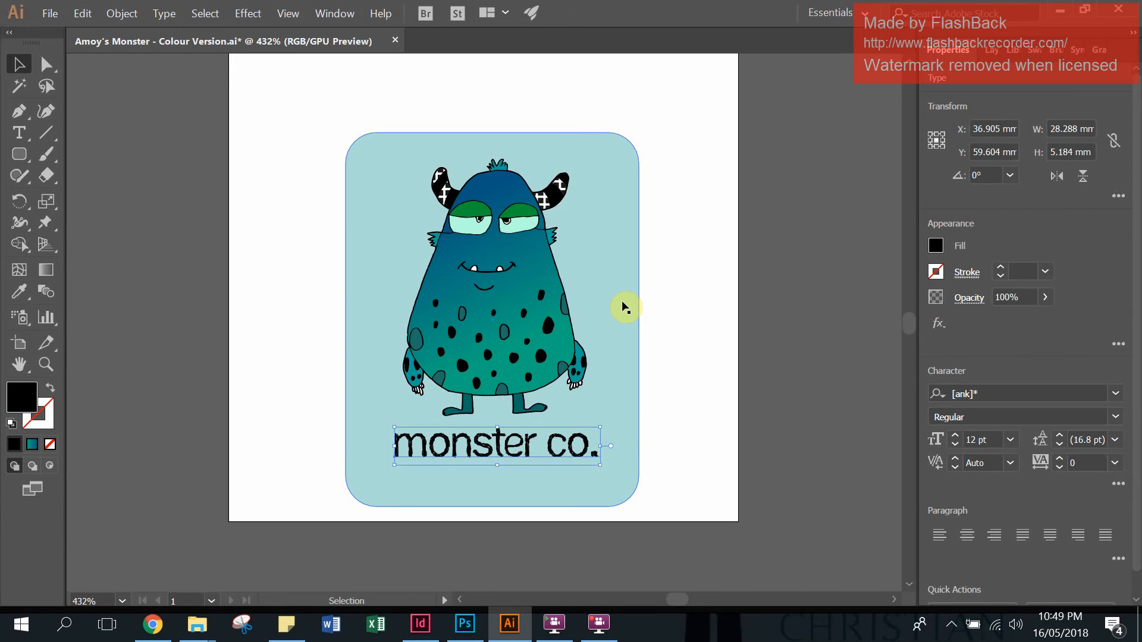
pyautogui.press('Delete')
pyautogui.click(617, 341)
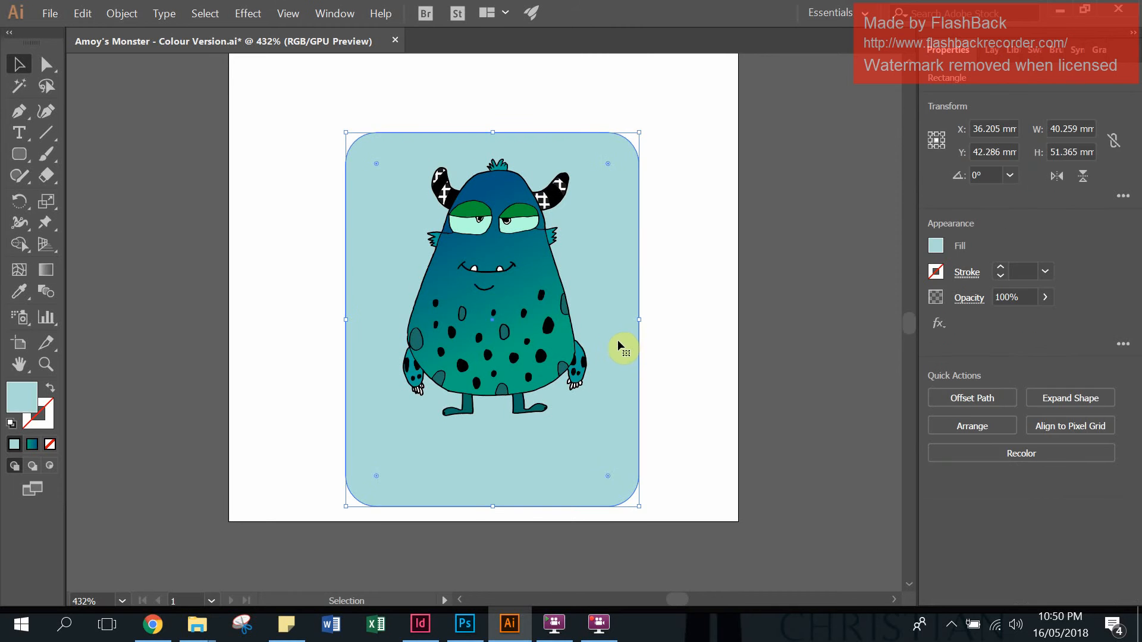
pyautogui.press('Delete')
# Step: Draw a teal circle about 51.5 mm in diameter over the monster with the Ellipse tool, replacing the rounded rectangle
pyautogui.moveTo(17, 153); pyautogui.dragTo(127, 194)
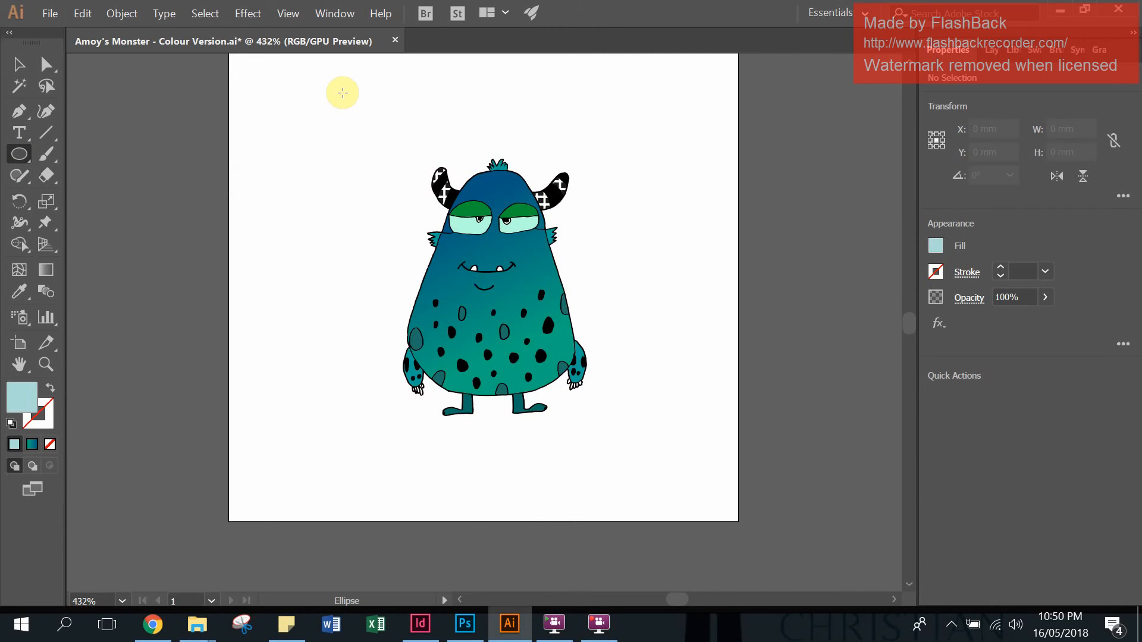
pyautogui.moveTo(342, 92); pyautogui.dragTo(687, 394)
pyautogui.press('Delete')
pyautogui.scroll(3, 662, 372)
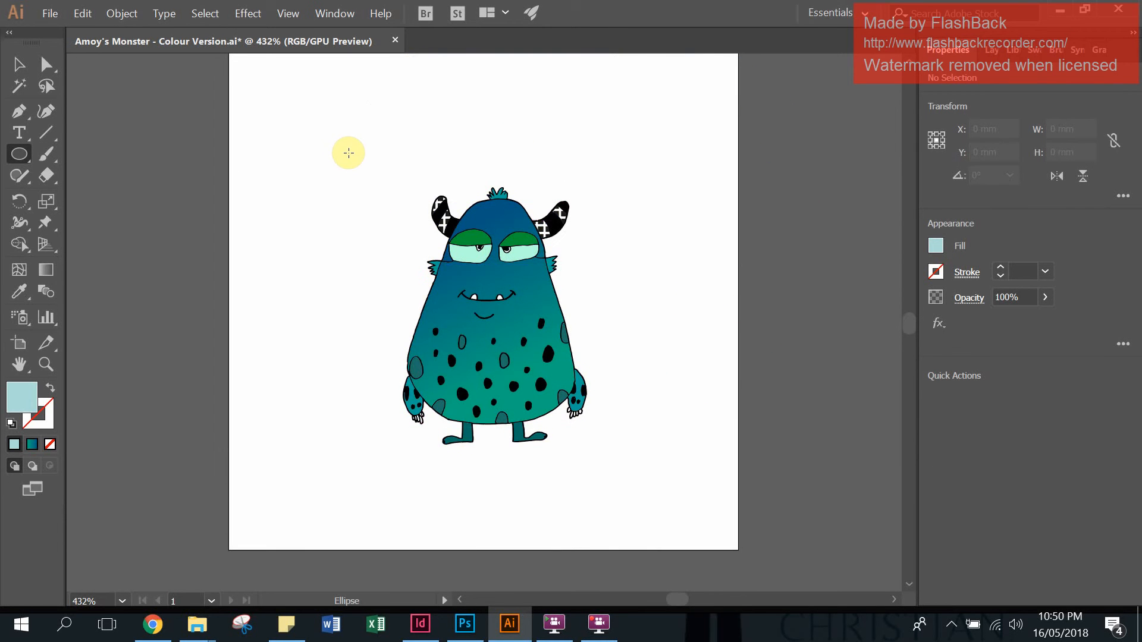
pyautogui.moveTo(329, 139); pyautogui.dragTo(678, 515)
pyautogui.press('v')
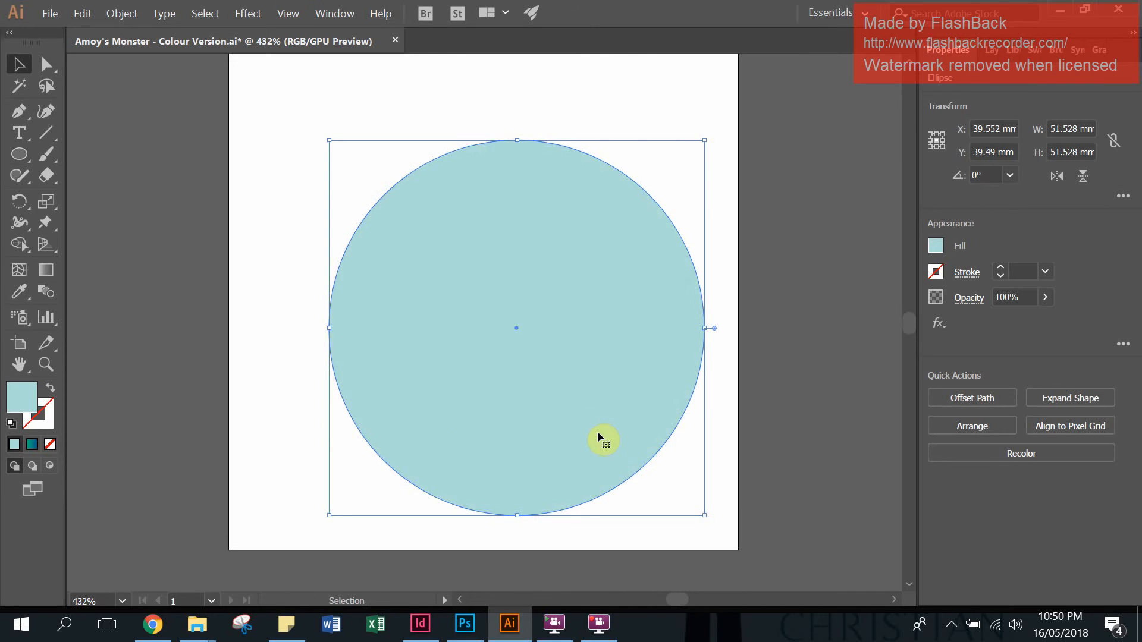
# Step: Shift the teal circle about 1.7 mm left and send it to the back, behind the monster
pyautogui.moveTo(597, 428)
pyautogui.mouseDown()
pyautogui.moveTo(565, 441)
pyautogui.moveTo(587, 430)
pyautogui.mouseUp()
pyautogui.rightClick(586, 430)
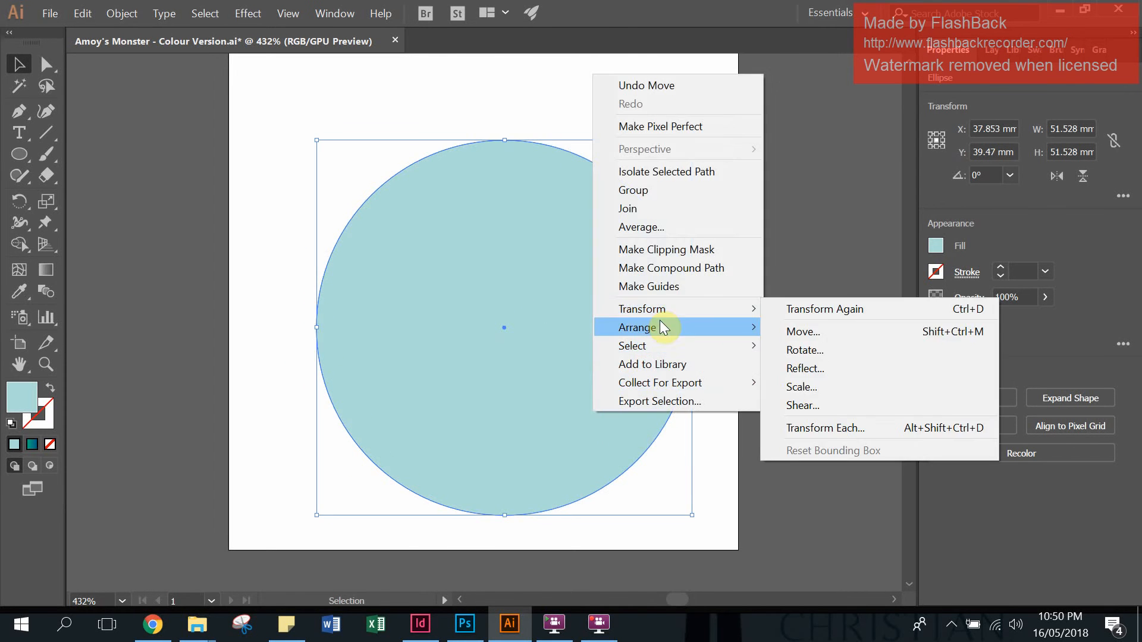
pyautogui.click(677, 336)
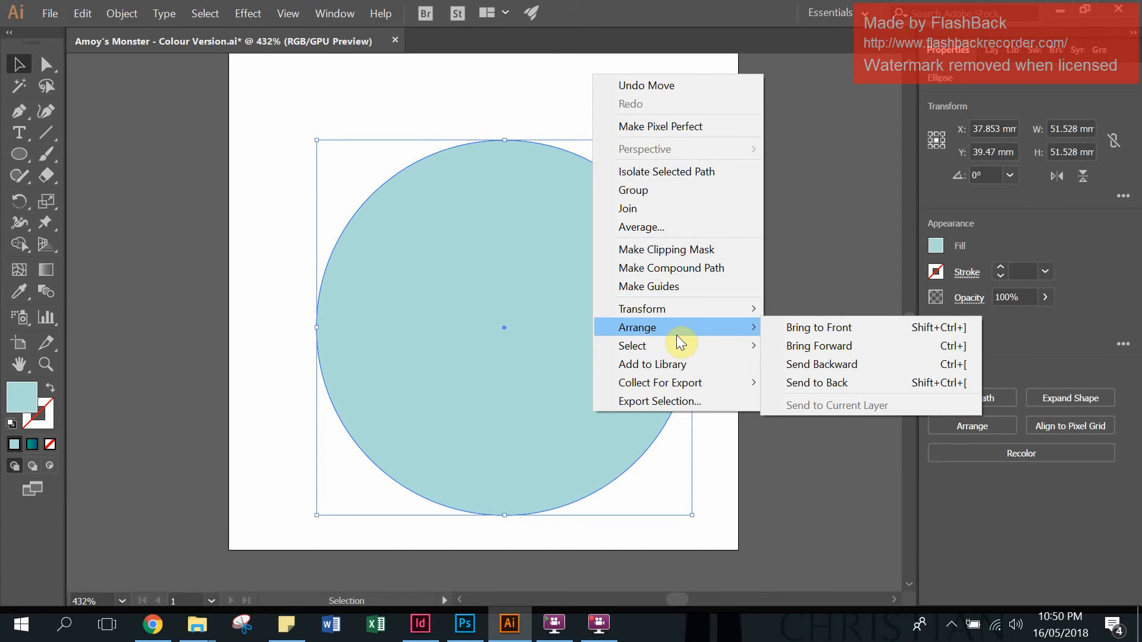
pyautogui.click(837, 383)
# Step: Centre the circle behind the monster and stretch it downward into an oval about 51.5 by 55.8 mm, raised about 1 mm
pyautogui.moveTo(622, 341); pyautogui.dragTo(611, 344)
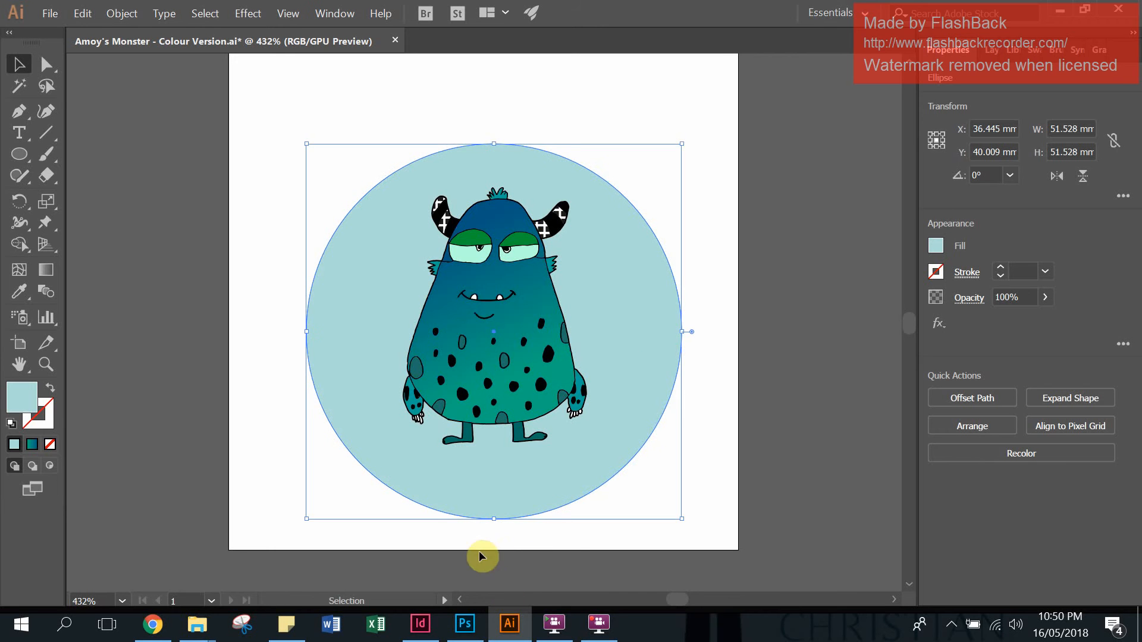
pyautogui.moveTo(493, 519); pyautogui.dragTo(491, 551)
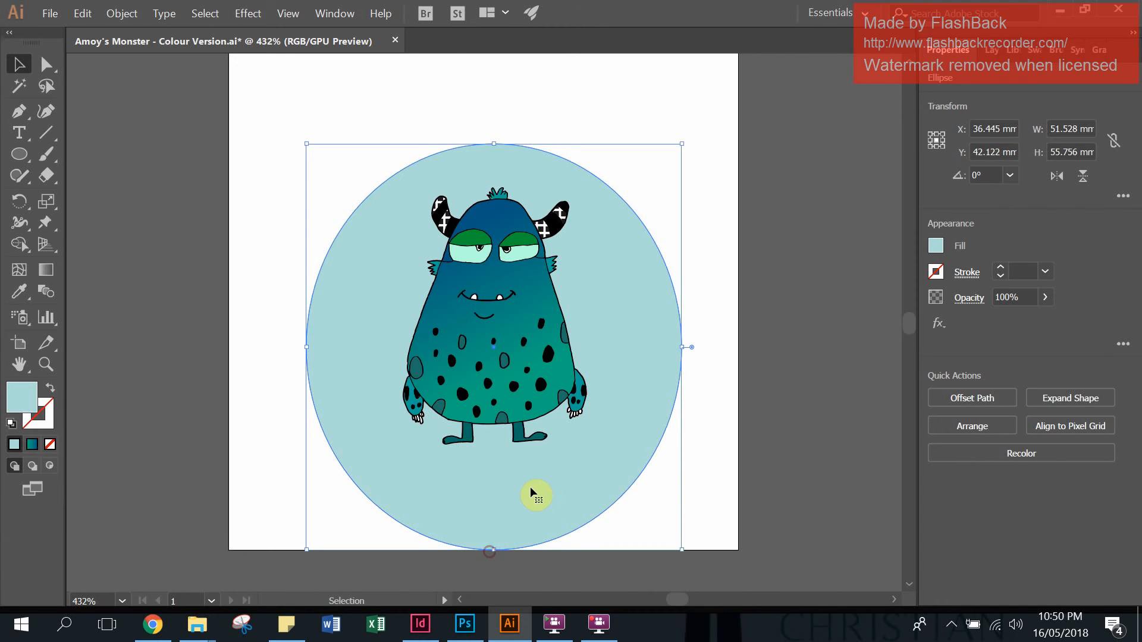
pyautogui.moveTo(529, 477); pyautogui.dragTo(530, 468)
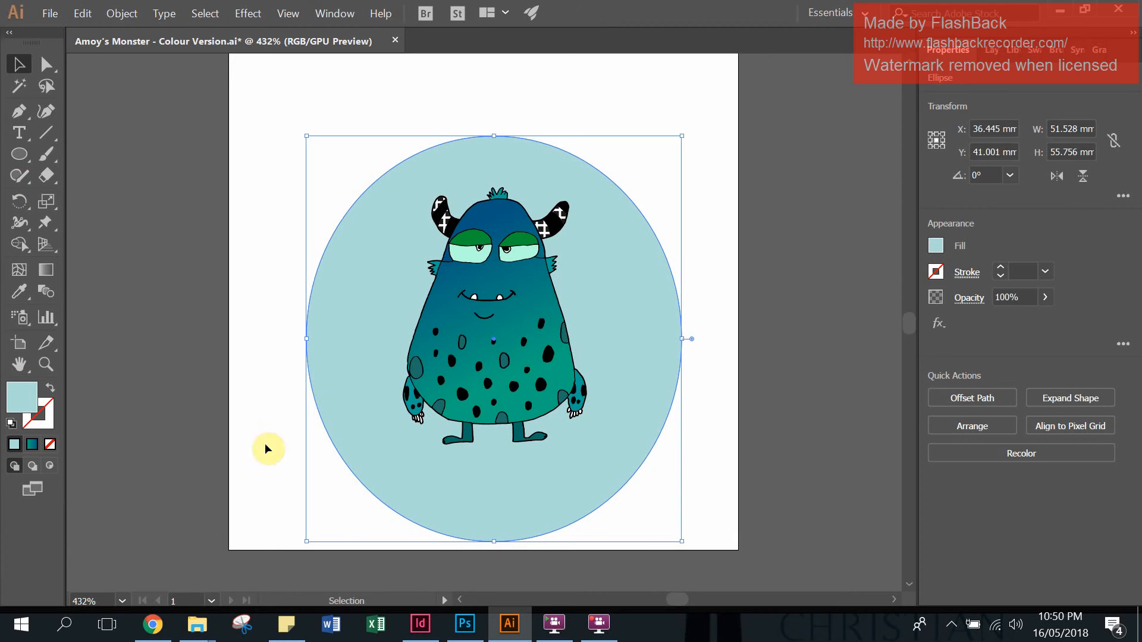
pyautogui.click(21, 136)
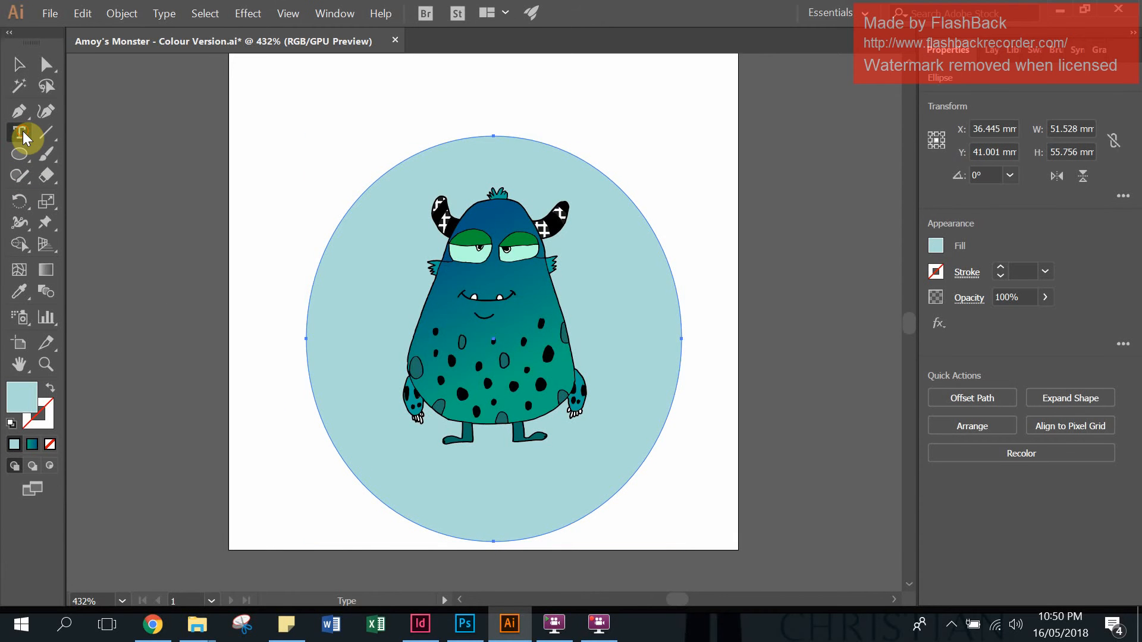
pyautogui.click(310, 96)
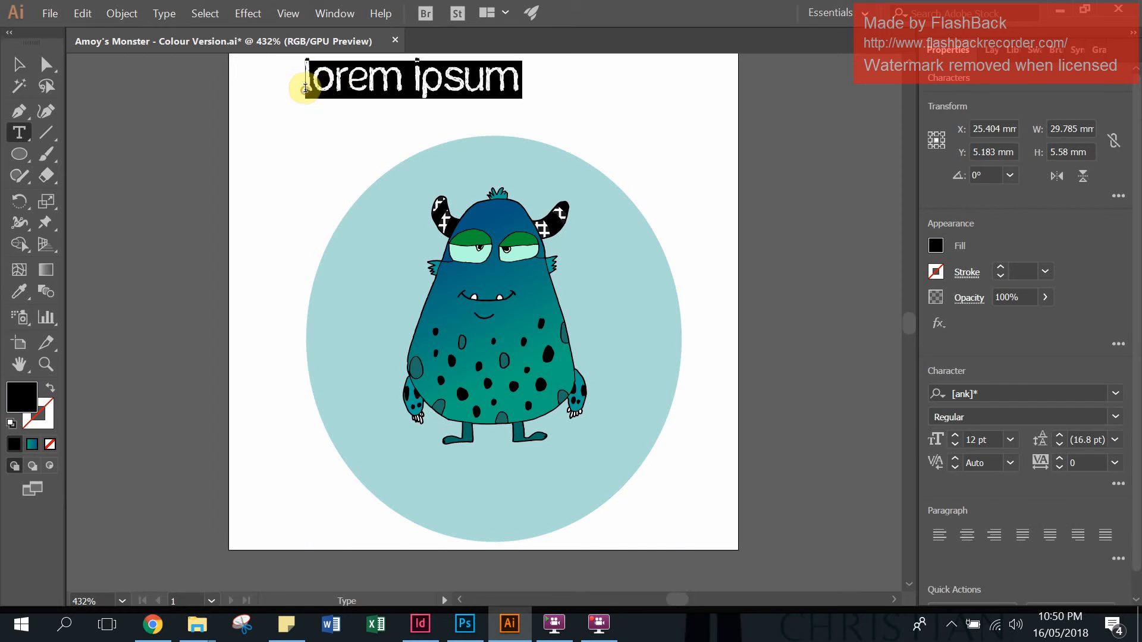
pyautogui.write('pwrijhstrhmsbkm')
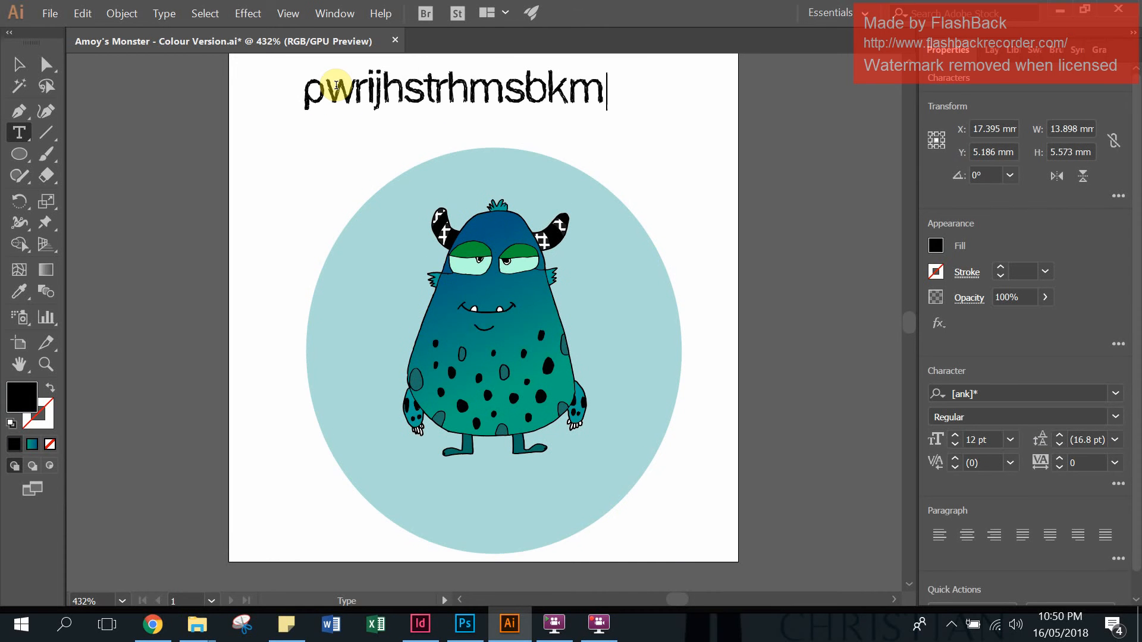
pyautogui.click(20, 65)
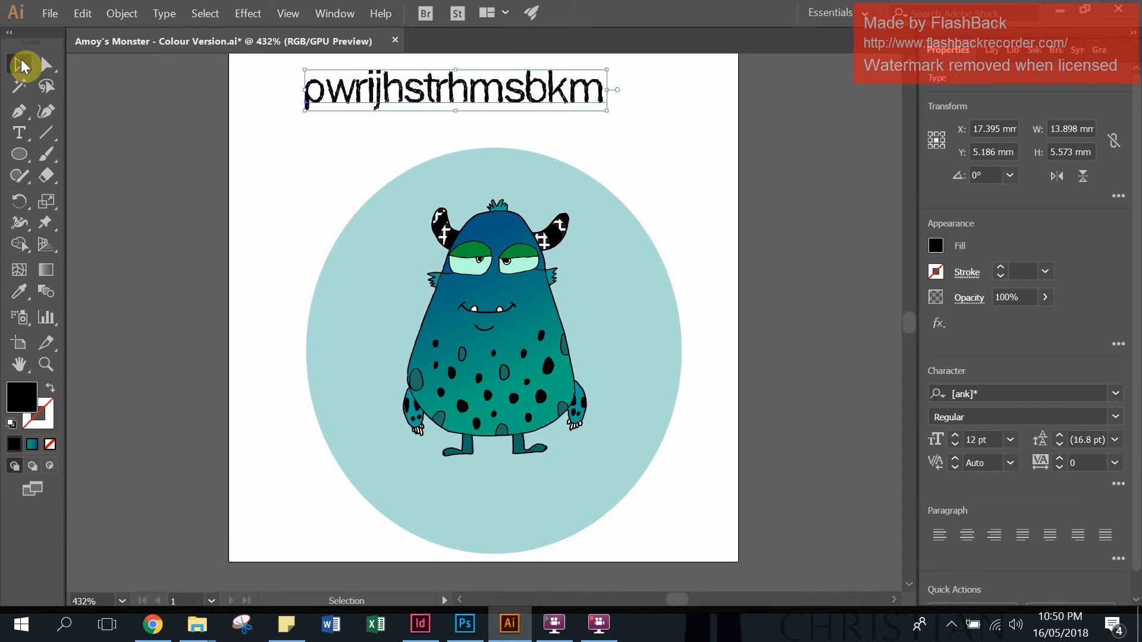
pyautogui.press('Delete')
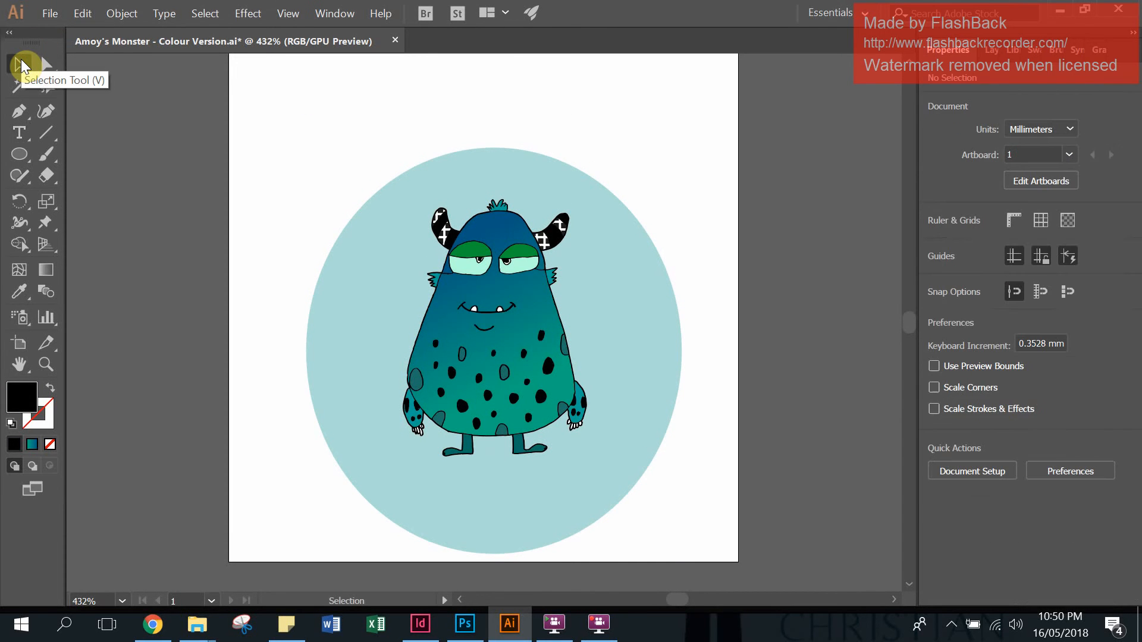
# Step: Place the text "monster co." along the oval's outline with the Type on a Path tool
pyautogui.click(16, 133)
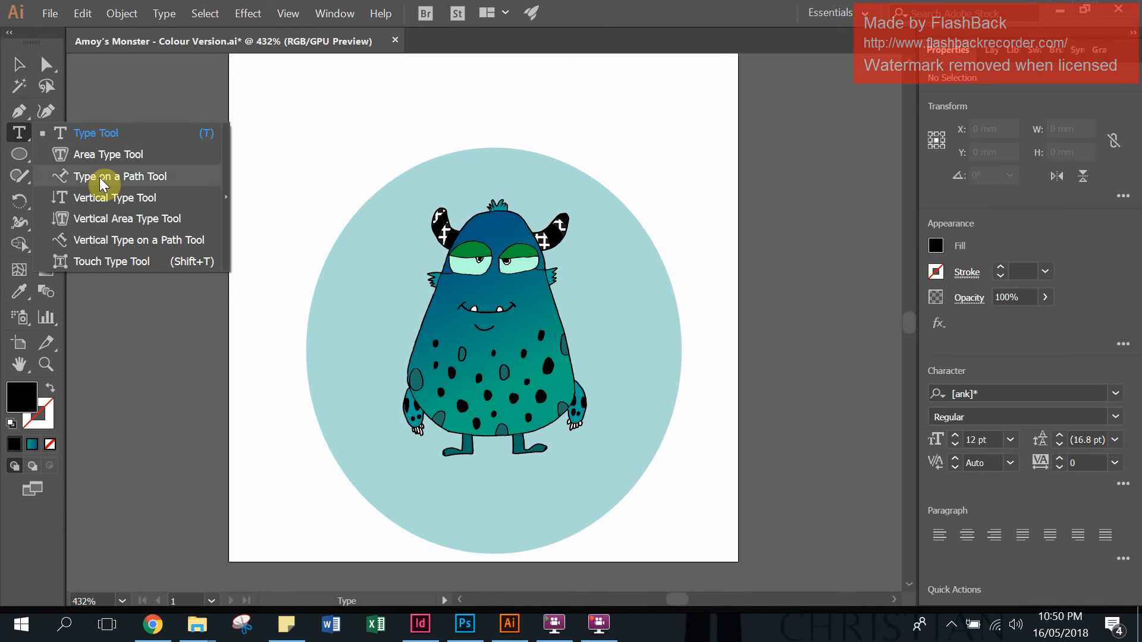
pyautogui.click(178, 177)
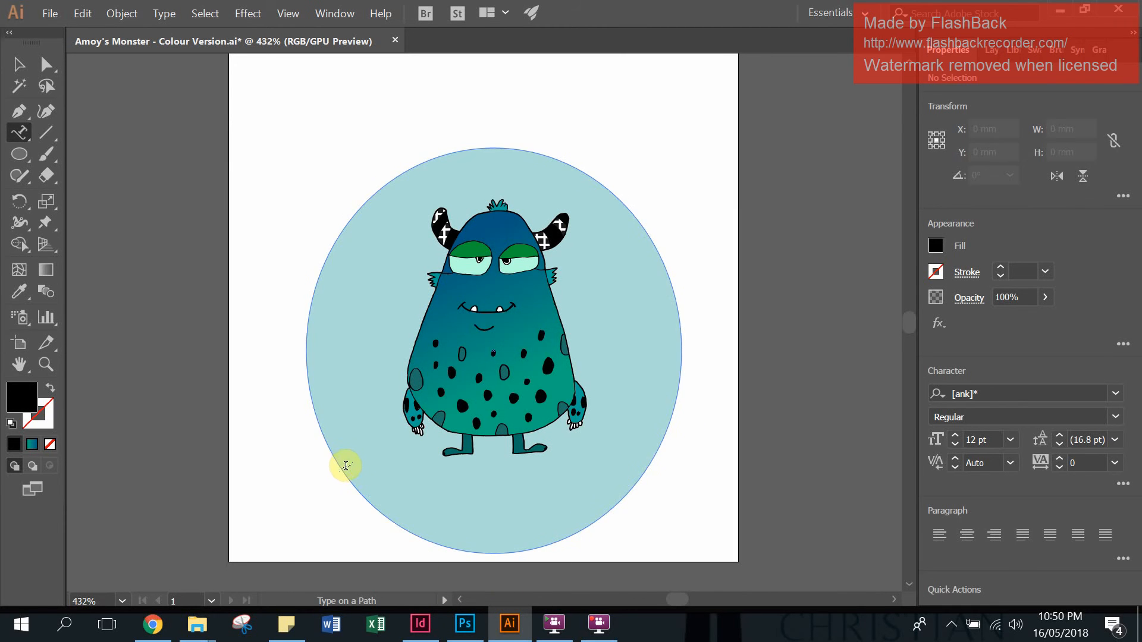
pyautogui.click(340, 466)
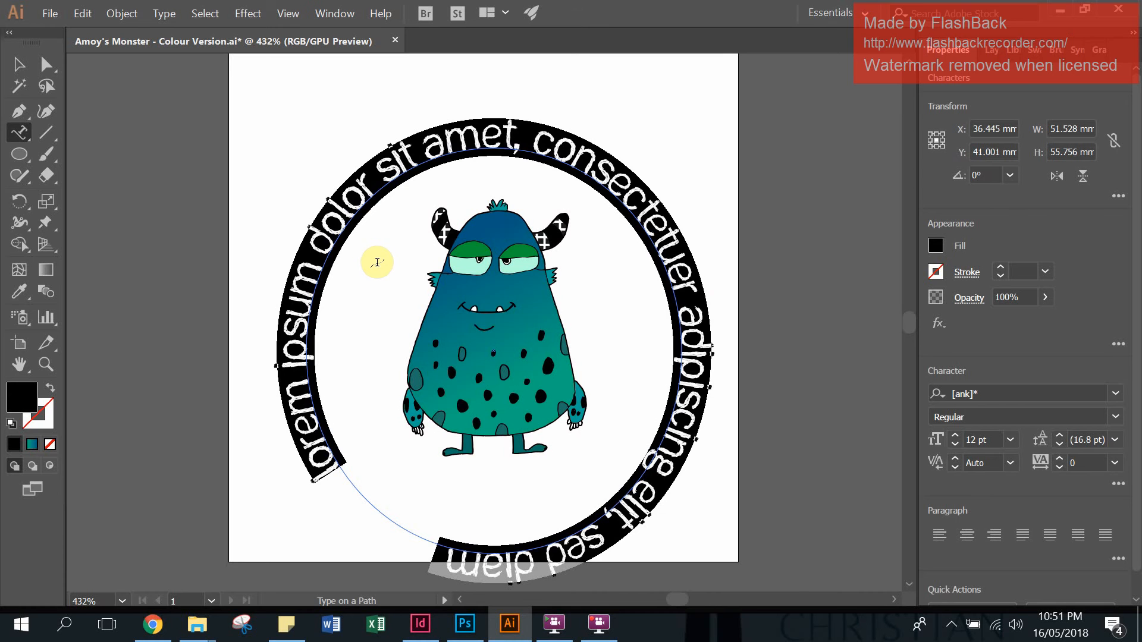
pyautogui.write('monster co.')
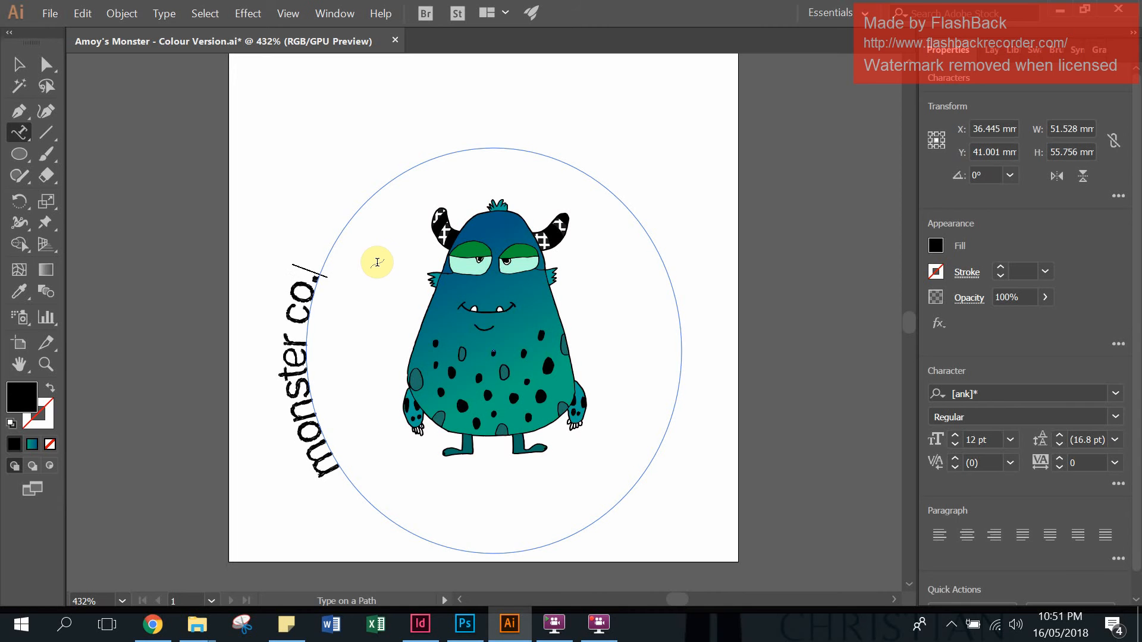
pyautogui.click(18, 64)
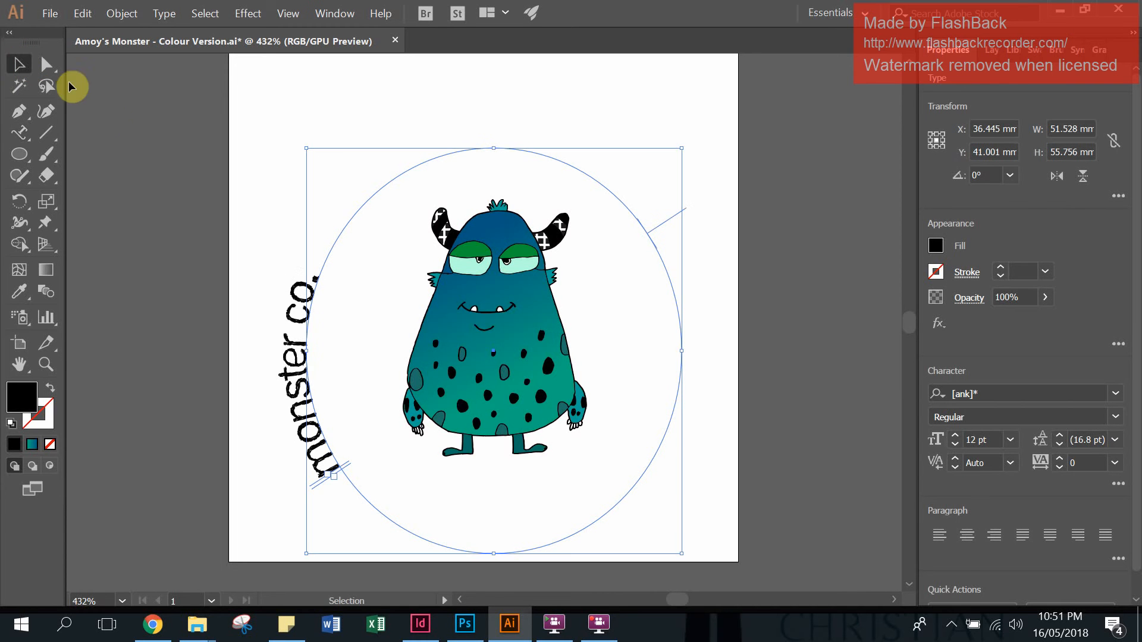
# Step: Pad the start of the path text with spaces so "monster co." curves centrally above the monster's head
pyautogui.press('t')
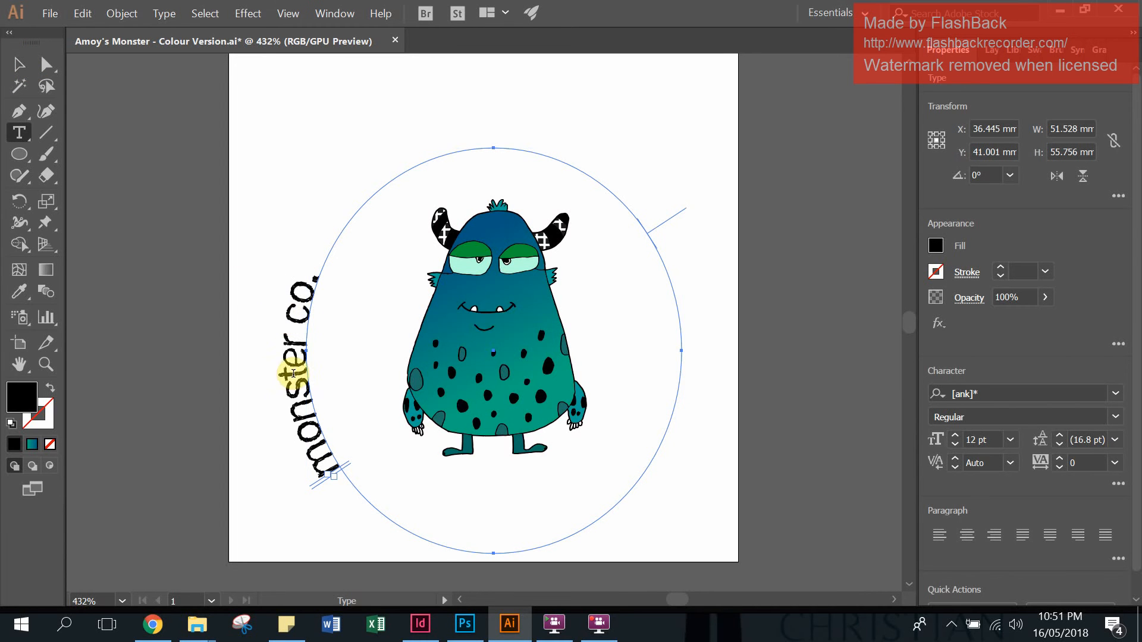
pyautogui.click(302, 428)
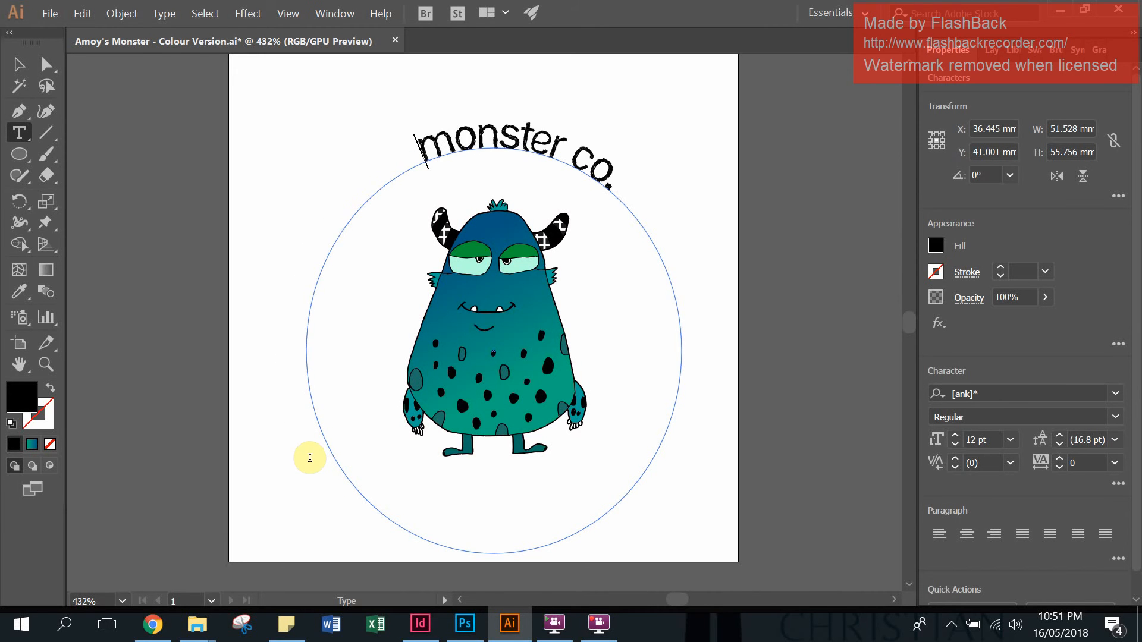
pyautogui.press('BackSpace')
pyautogui.press('BackSpace')
pyautogui.click(18, 66)
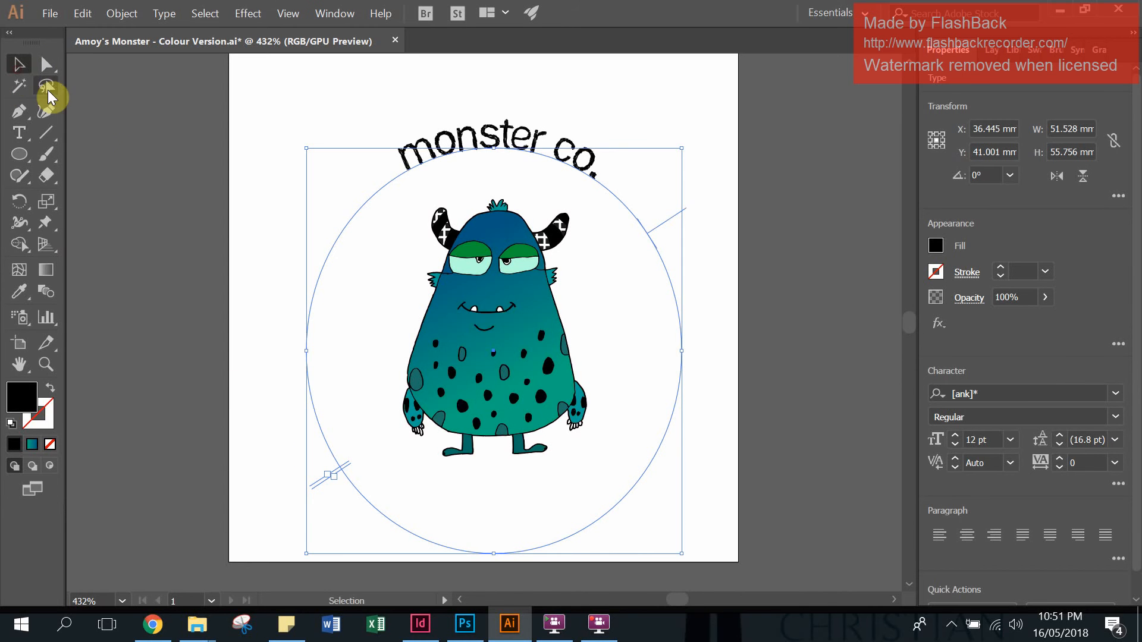
pyautogui.click(270, 198)
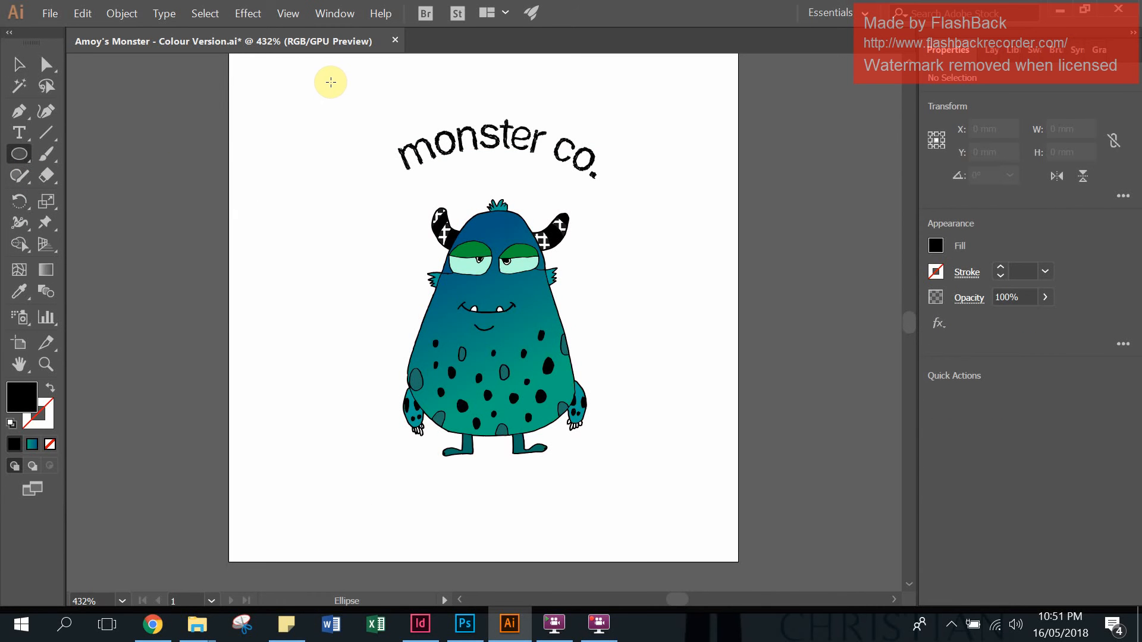
# Step: Draw an oval about 57.5 by 64.8 mm over the artwork and fill it with pale mint B4FFE4
pyautogui.moveTo(330, 87); pyautogui.dragTo(748, 560)
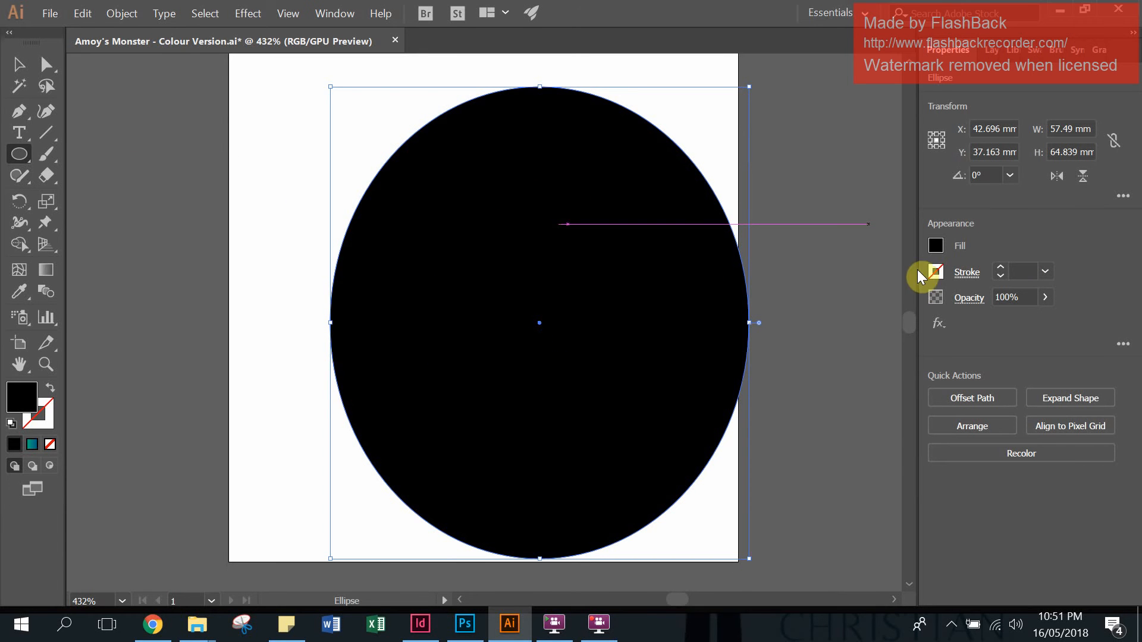
pyautogui.click(935, 245)
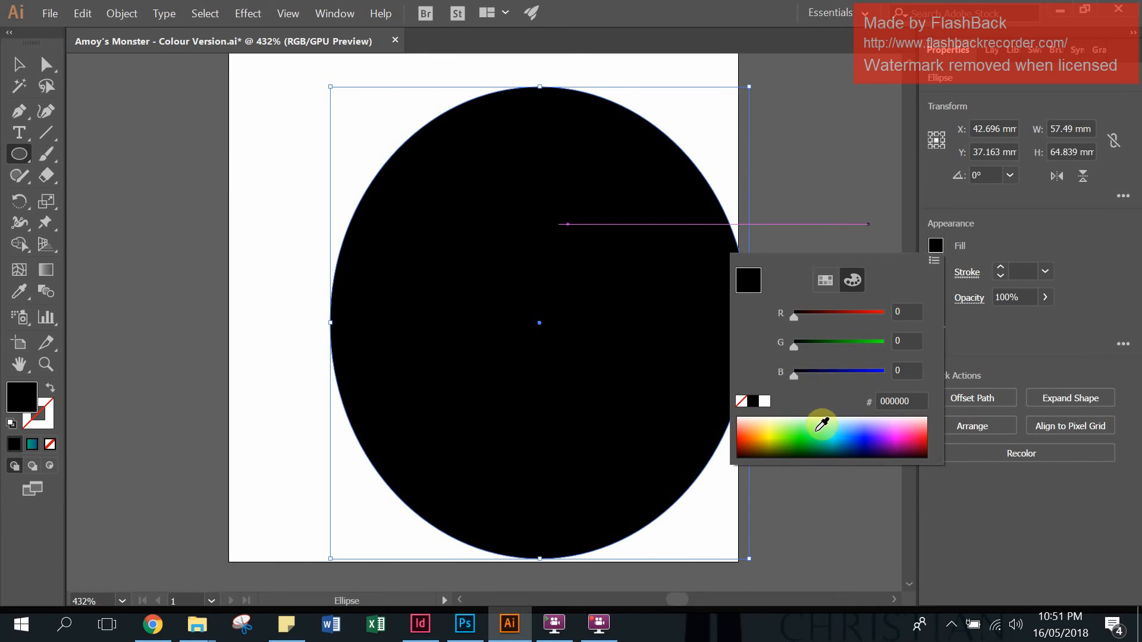
pyautogui.click(822, 424)
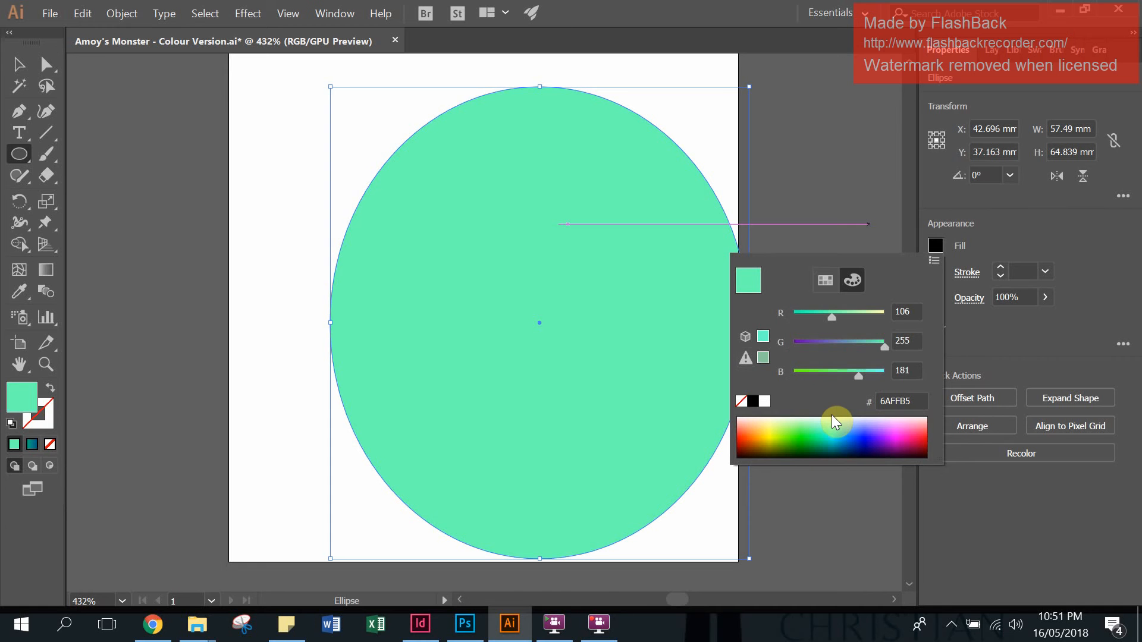
pyautogui.click(823, 426)
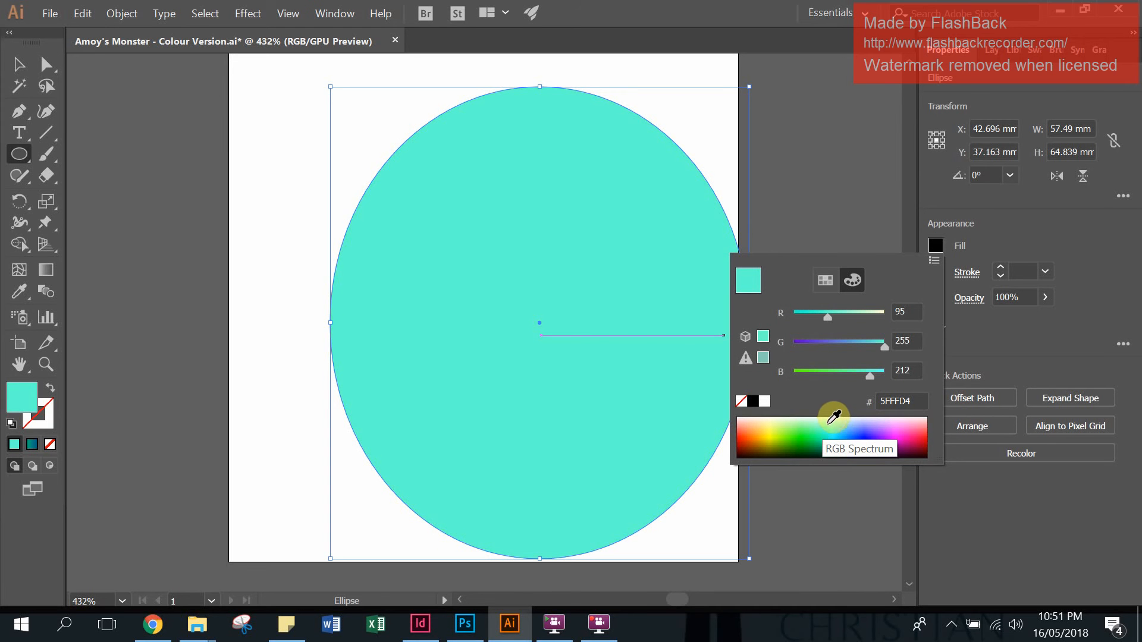
pyautogui.click(831, 426)
pyautogui.click(819, 419)
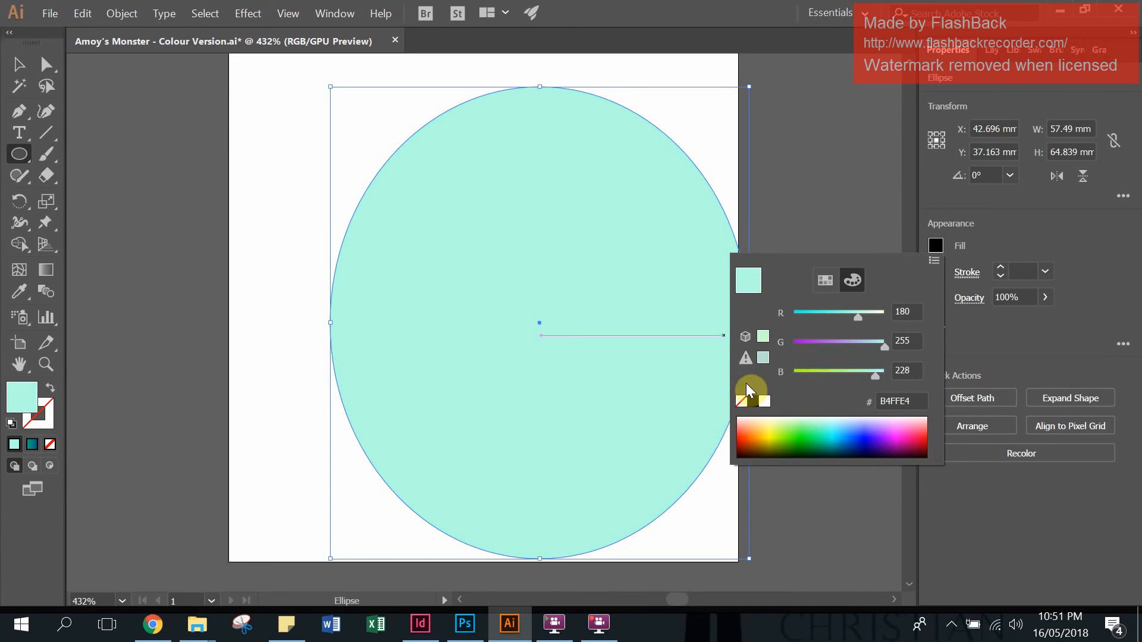
# Step: Send the mint oval to the back, behind the monster and the curved title
pyautogui.click(28, 63)
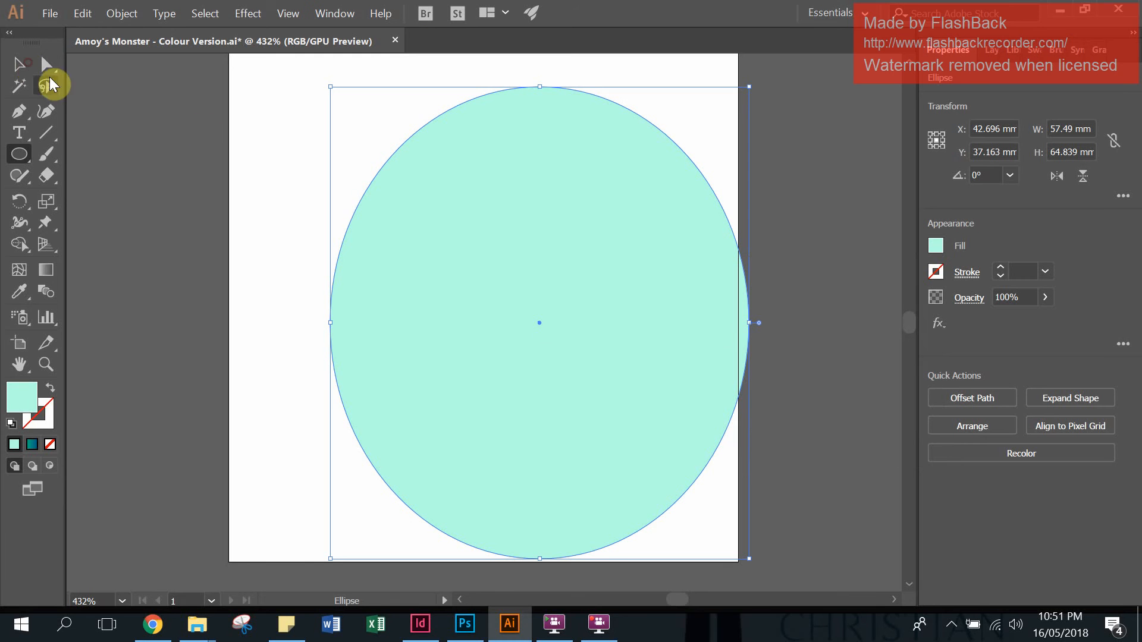
pyautogui.press('v')
pyautogui.rightClick(531, 232)
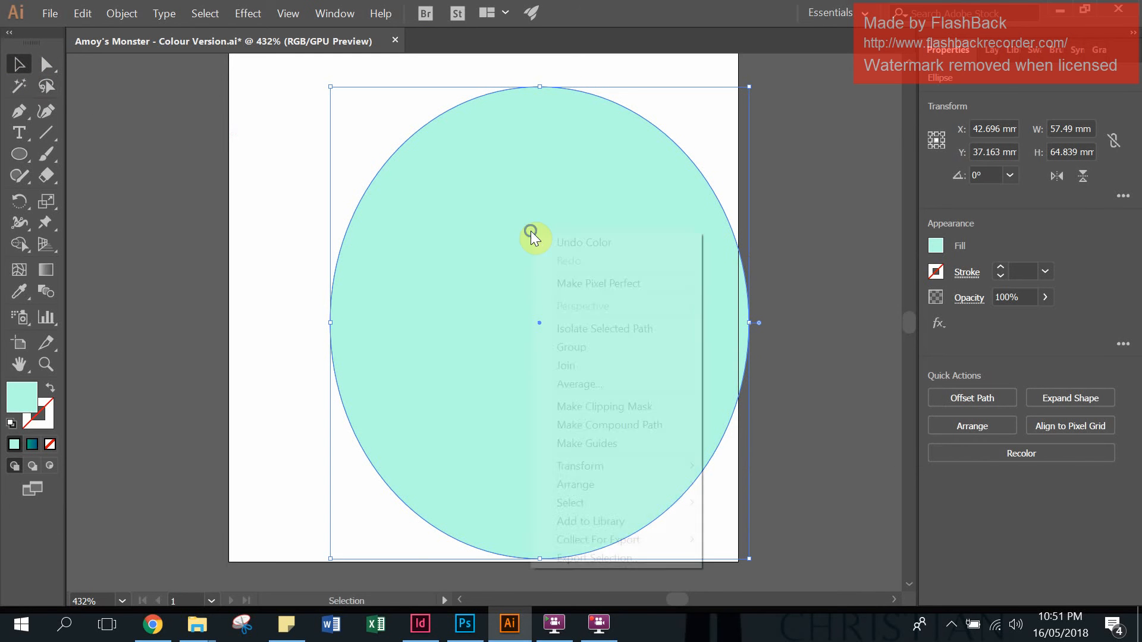
pyautogui.moveTo(630, 485)
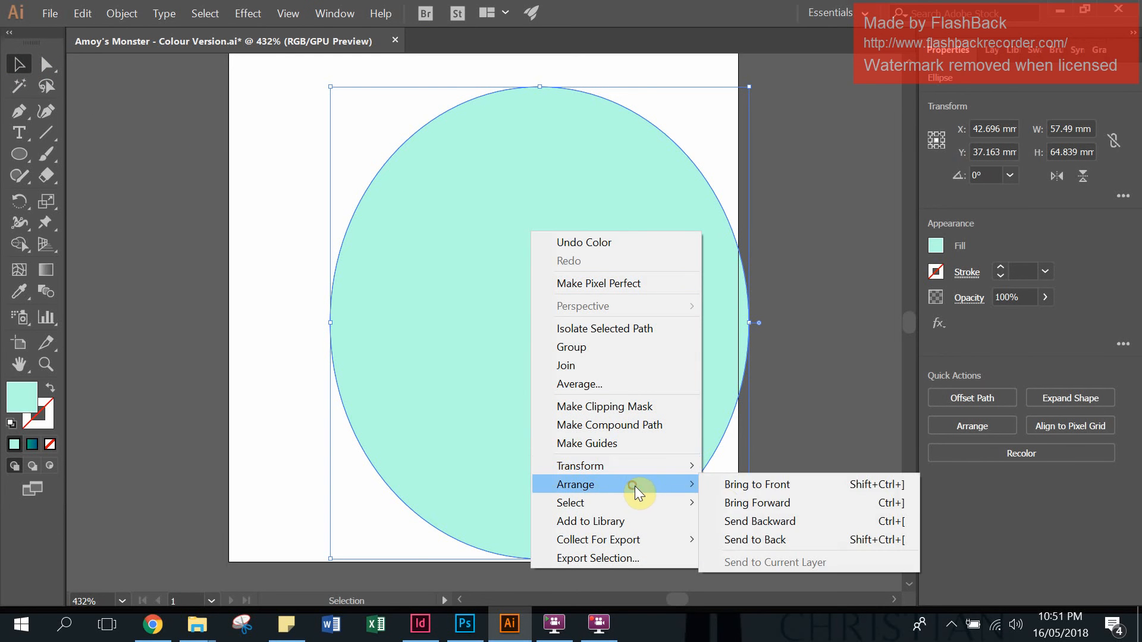
pyautogui.click(775, 543)
# Step: Centre the curved title and the monster on the mint oval, and move the whole logo together to the middle of the artboard
pyautogui.moveTo(679, 386); pyautogui.dragTo(727, 371)
pyautogui.moveTo(522, 357); pyautogui.dragTo(570, 365)
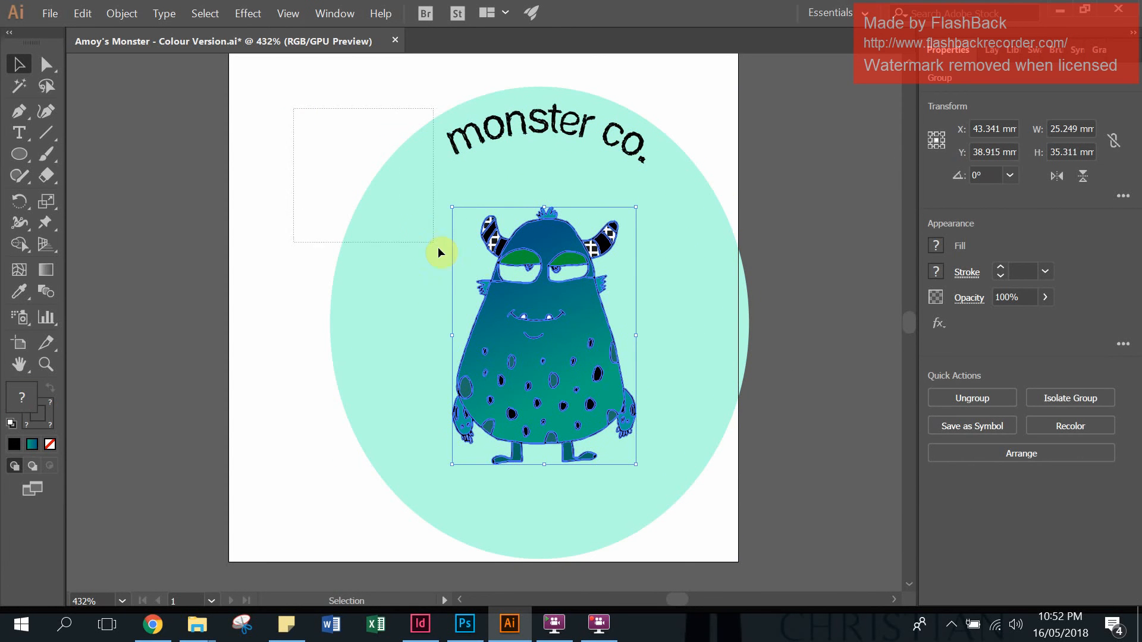
pyautogui.moveTo(438, 247); pyautogui.dragTo(546, 348)
pyautogui.moveTo(699, 351); pyautogui.dragTo(630, 330)
pyautogui.click(785, 333)
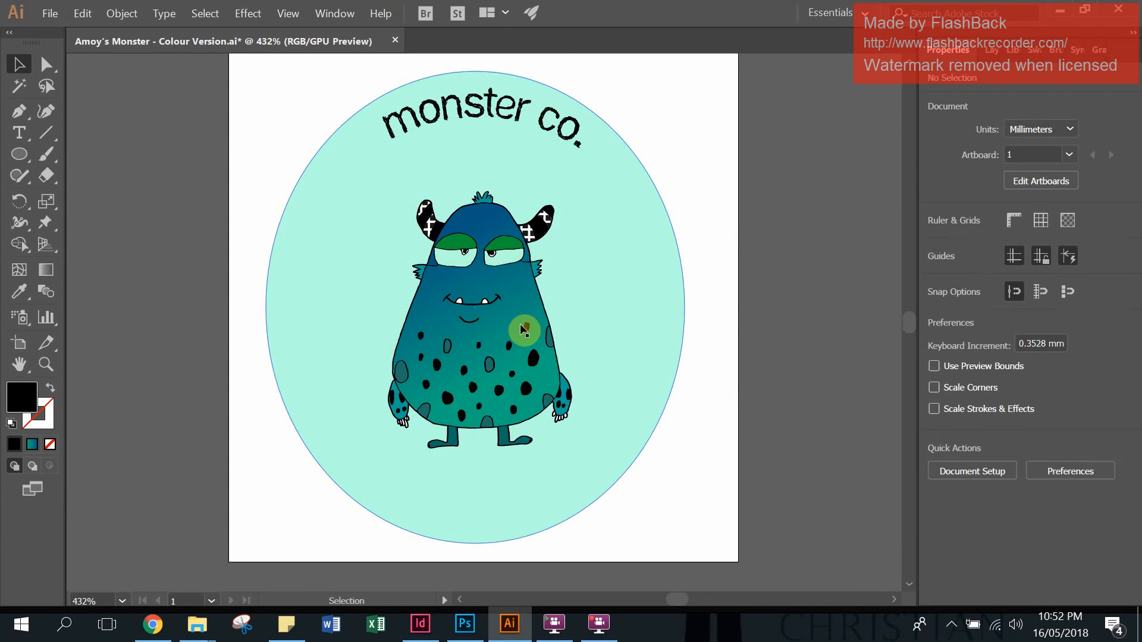
# Step: Enlarge the monster proportionally about its centre so that it fills more of the mint oval
pyautogui.click(512, 344)
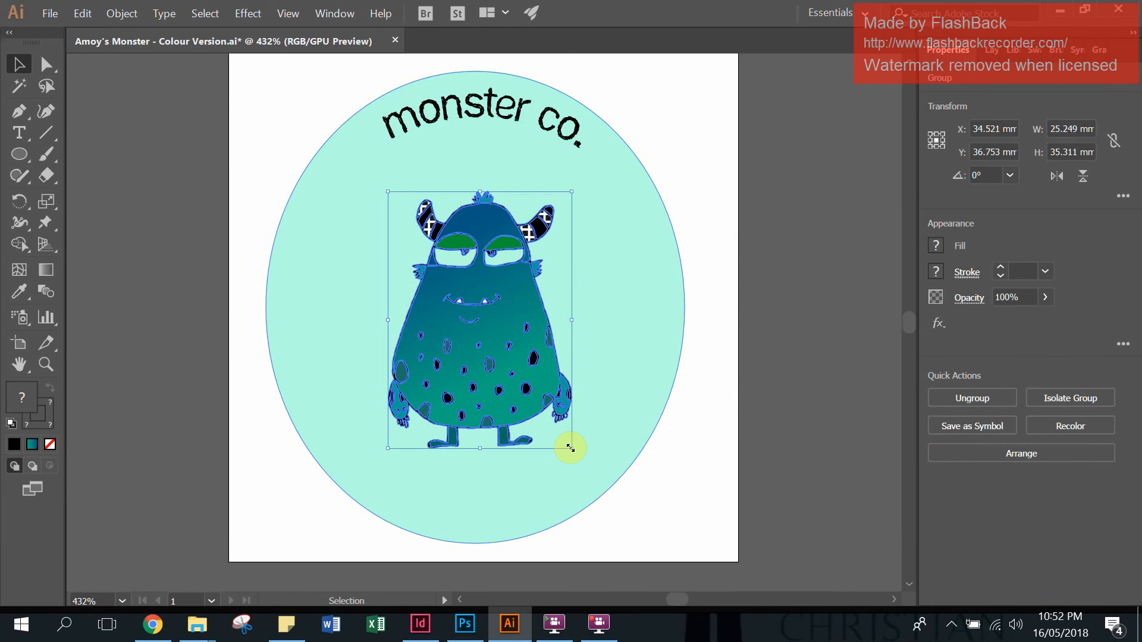
pyautogui.moveTo(570, 450); pyautogui.dragTo(603, 488)
pyautogui.click(697, 376)
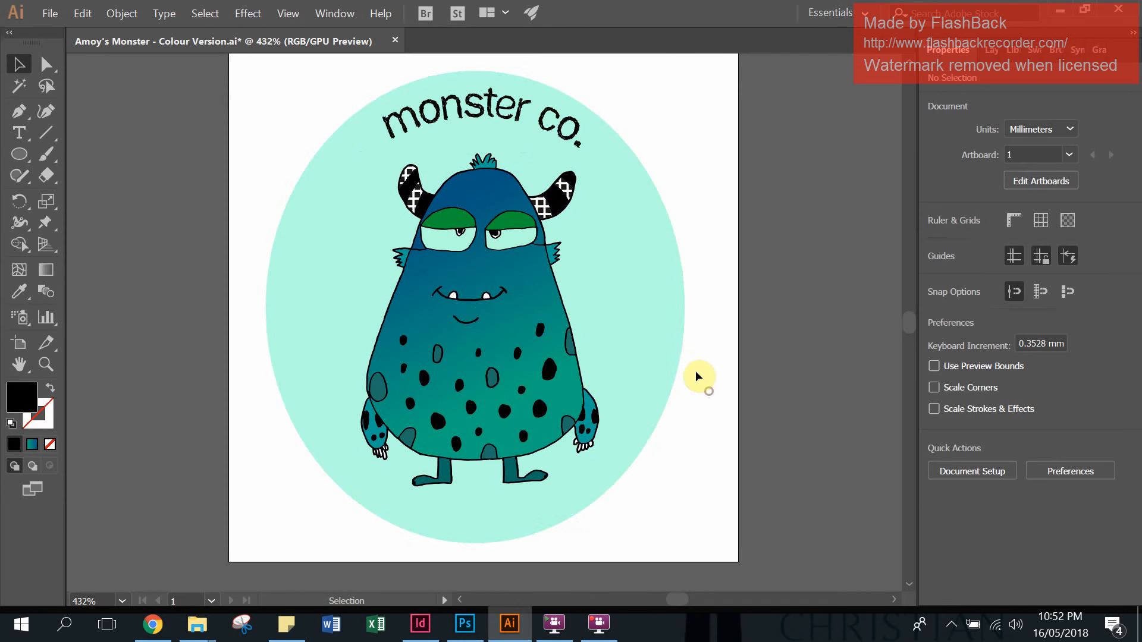
# Step: Move the curved title down closer to the monster, and nudge the monster slightly down and left to sit beneath it
pyautogui.click(526, 121)
pyautogui.moveTo(498, 136); pyautogui.dragTo(501, 141)
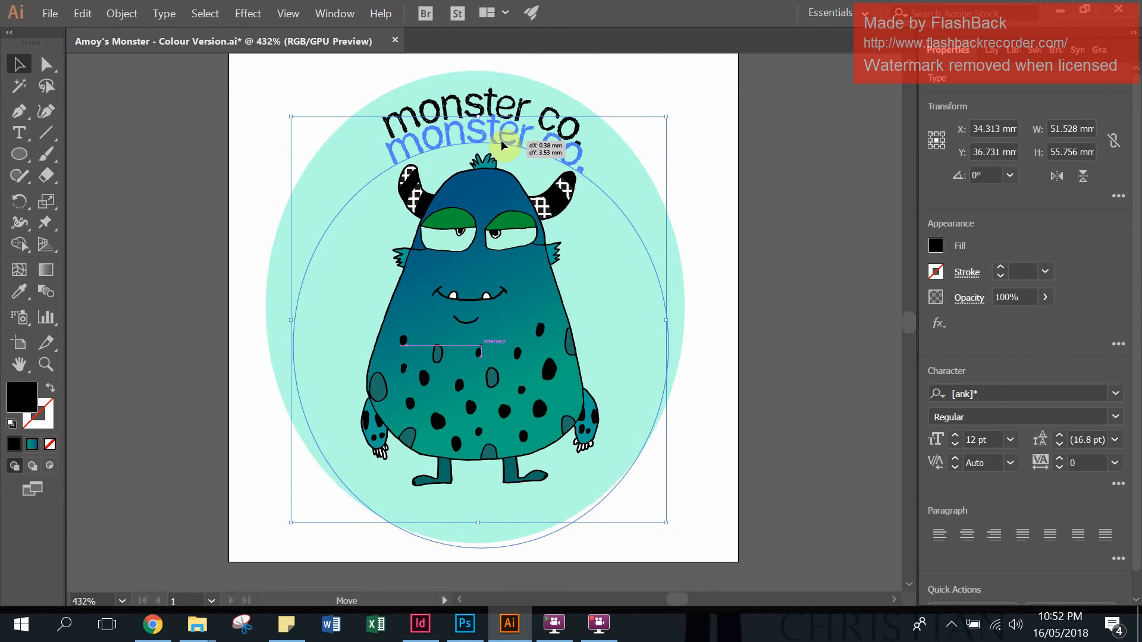
pyautogui.click(497, 277)
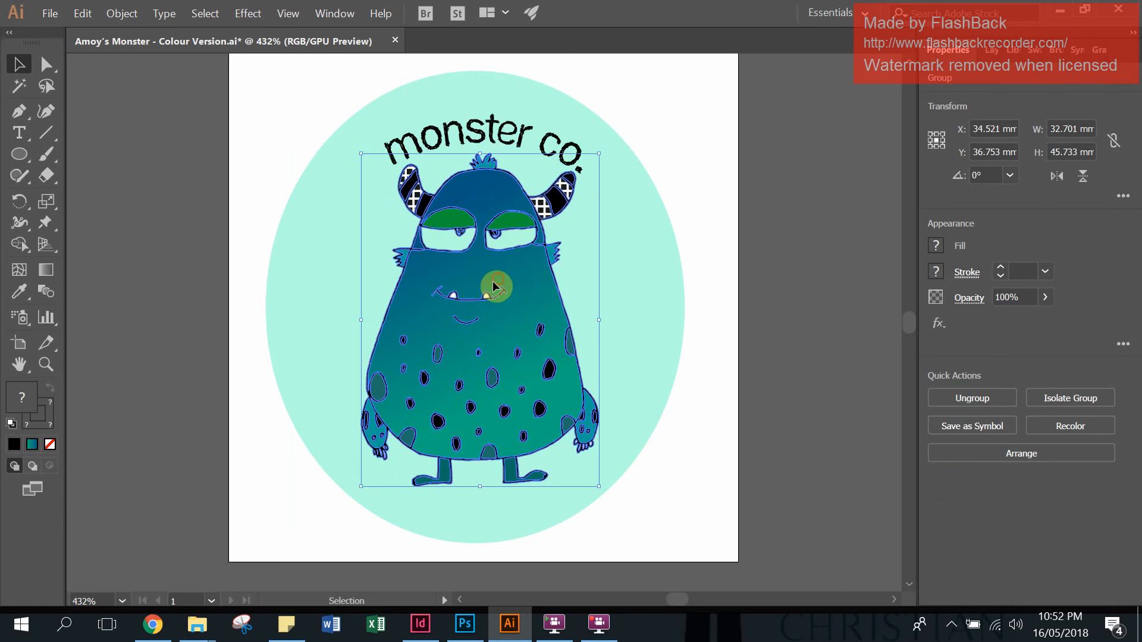
pyautogui.click(766, 274)
pyautogui.moveTo(529, 293); pyautogui.dragTo(540, 290)
pyautogui.click(789, 252)
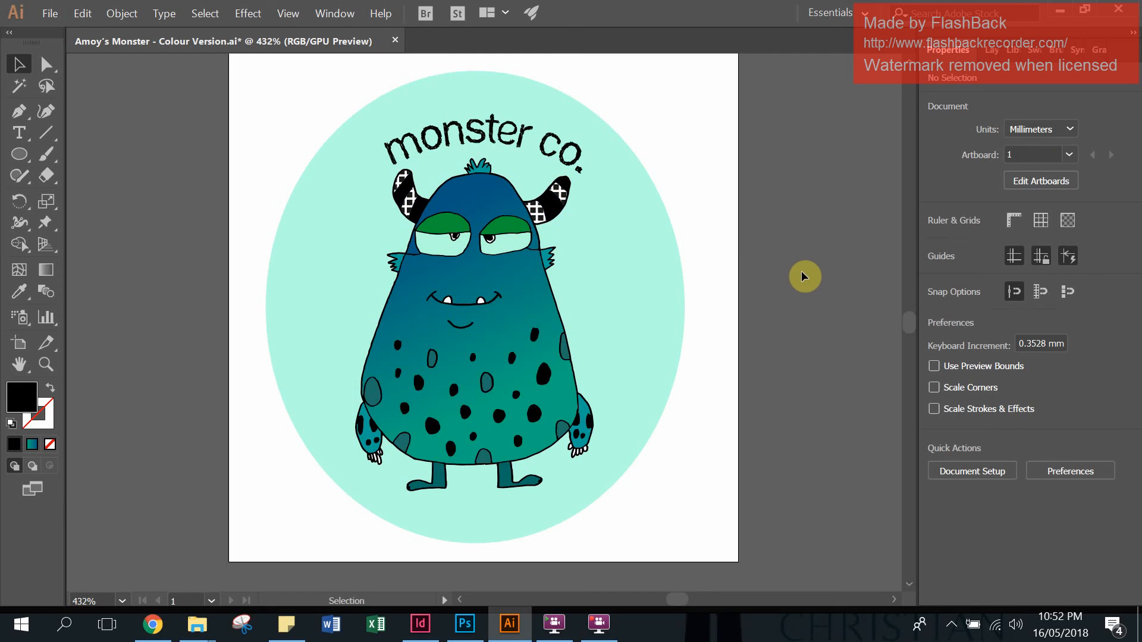
pyautogui.click(484, 128)
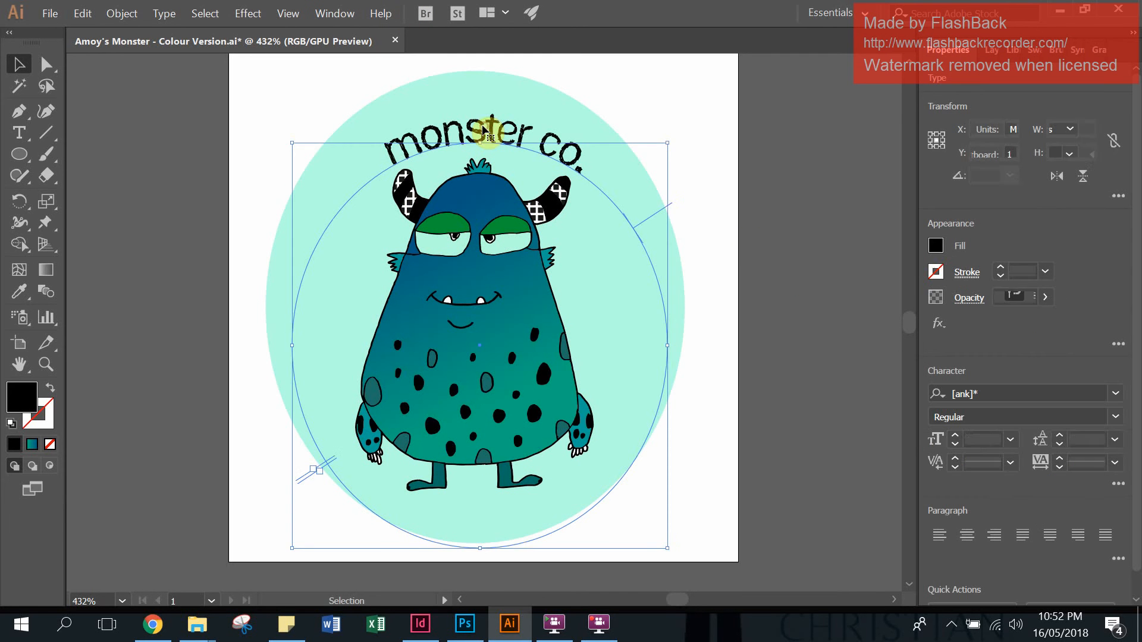
pyautogui.moveTo(484, 129); pyautogui.dragTo(480, 118)
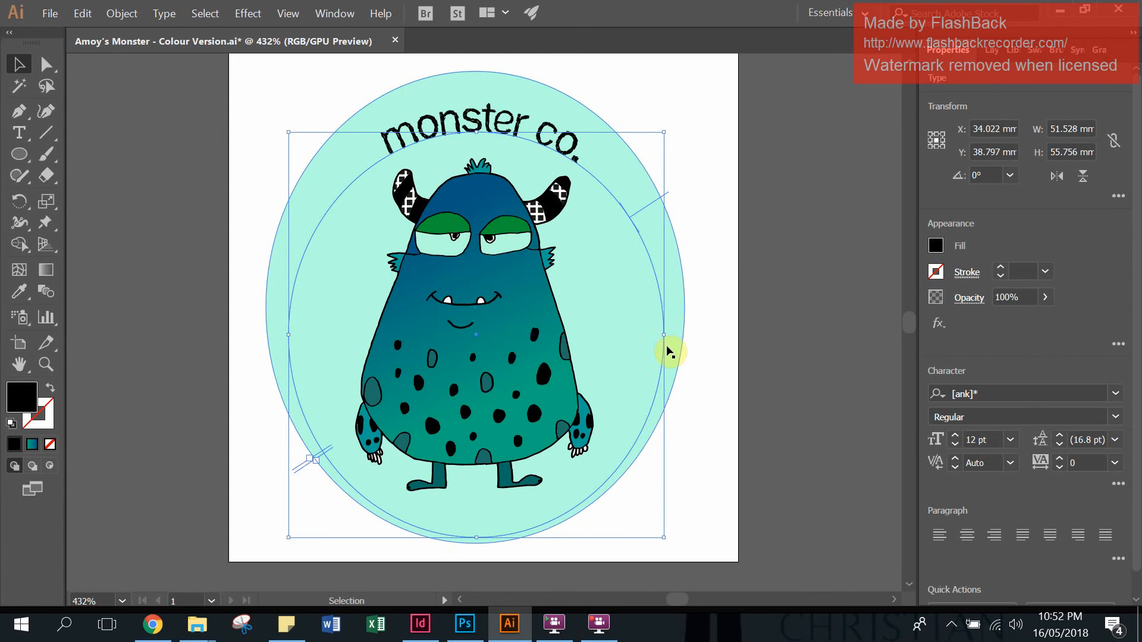
# Step: Narrow the title's oval path to about 45 mm wide, and re-centre the curved text above the monster on the mint oval
pyautogui.moveTo(662, 333); pyautogui.dragTo(617, 331)
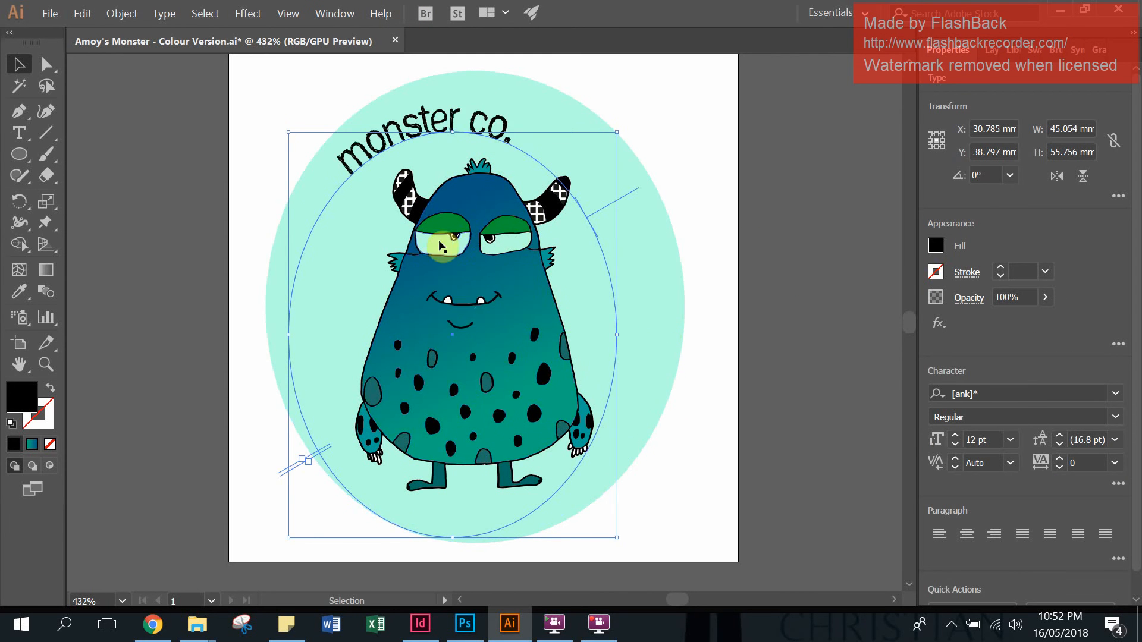
pyautogui.doubleClick(345, 168)
pyautogui.moveTo(355, 159); pyautogui.dragTo(332, 147)
pyautogui.click(19, 63)
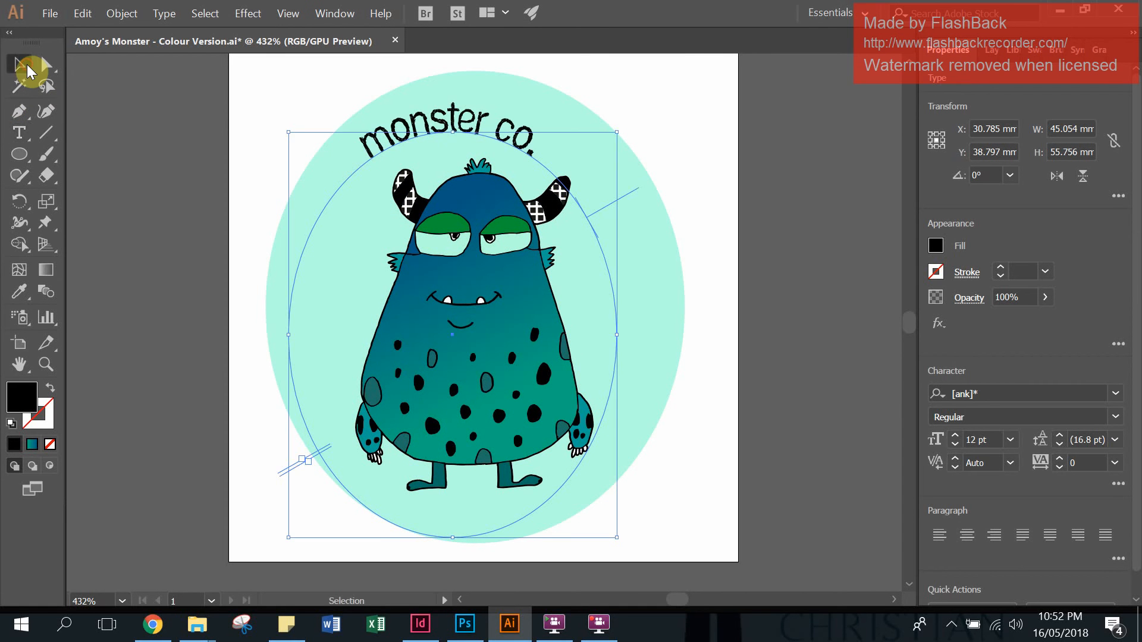
pyautogui.moveTo(447, 134); pyautogui.dragTo(467, 132)
pyautogui.click(751, 203)
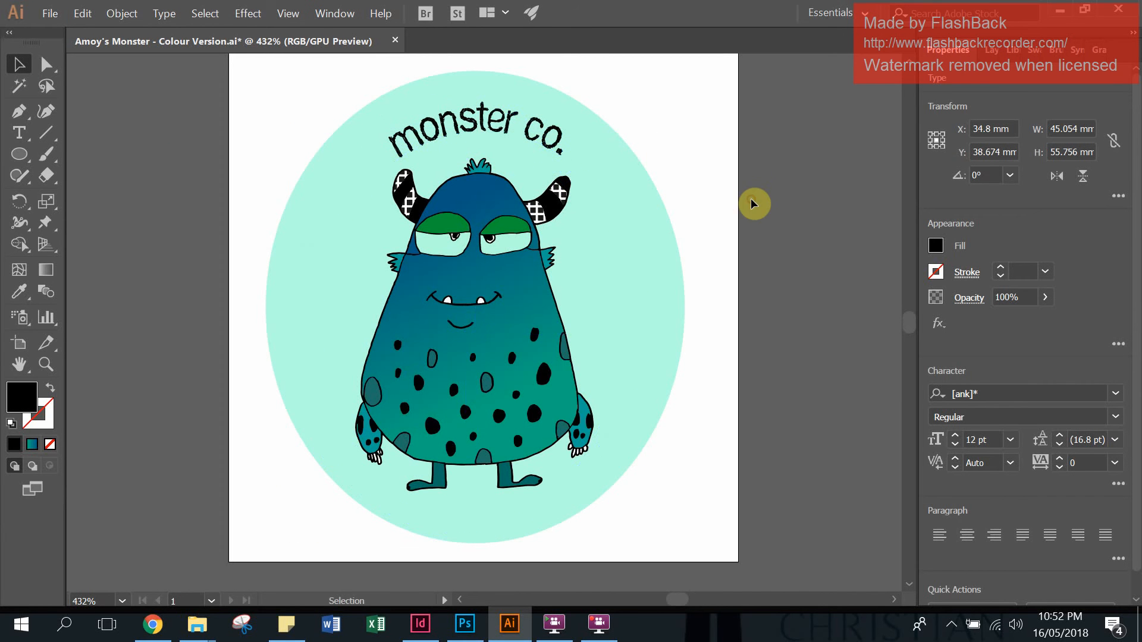
pyautogui.click(629, 188)
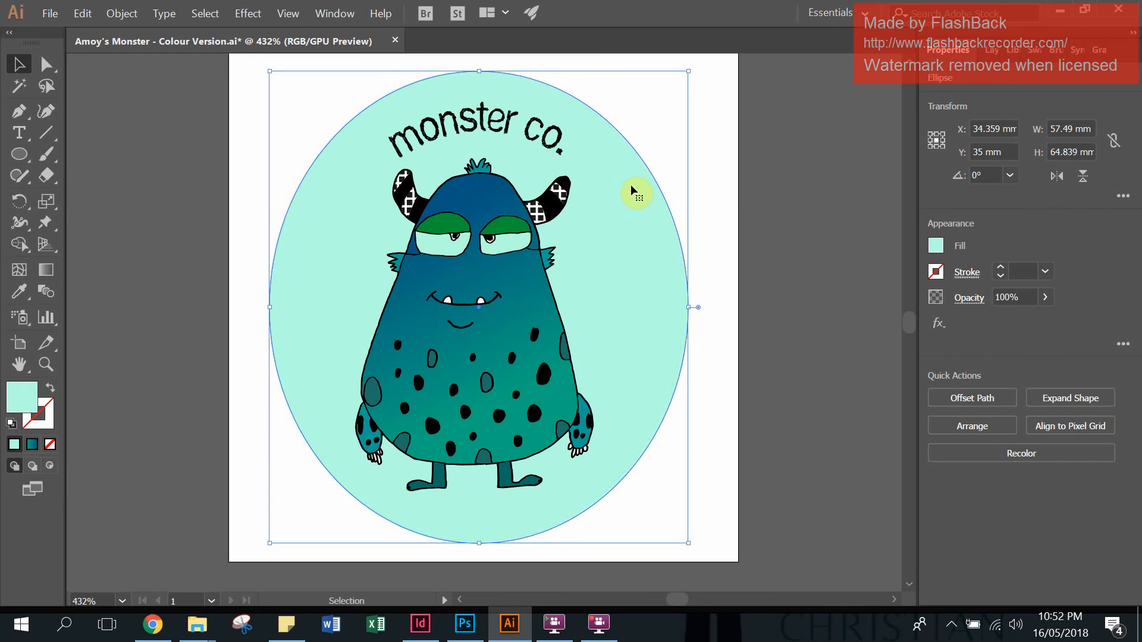
# Step: Slide the curved title along its path to the bottom of the oval, and move the monster up above it
pyautogui.click(494, 128)
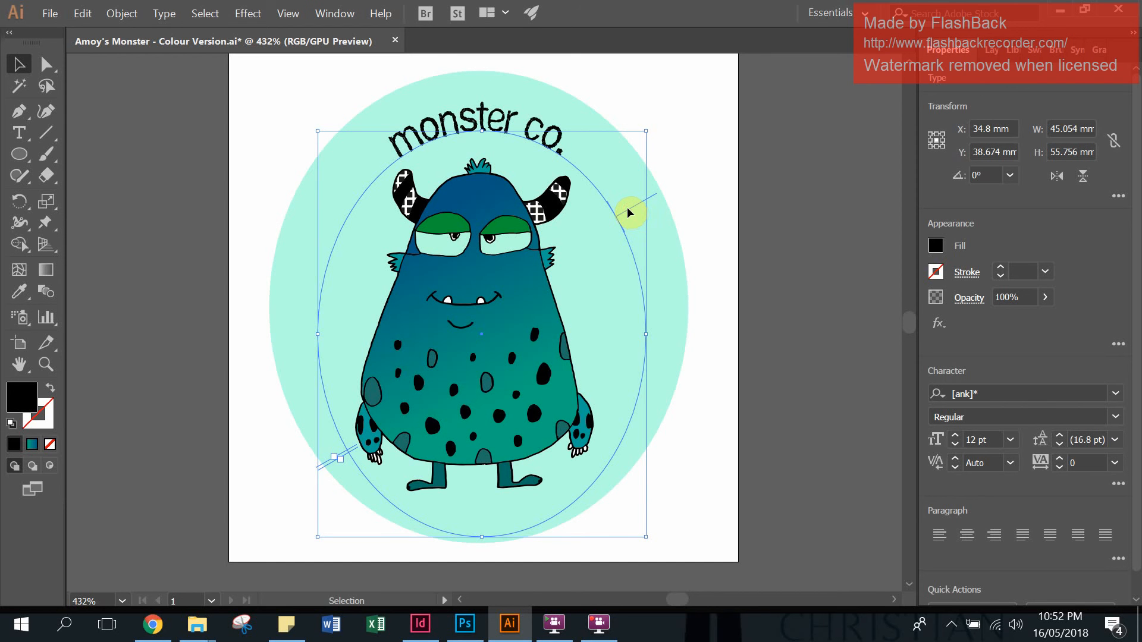
pyautogui.moveTo(629, 212); pyautogui.dragTo(545, 195)
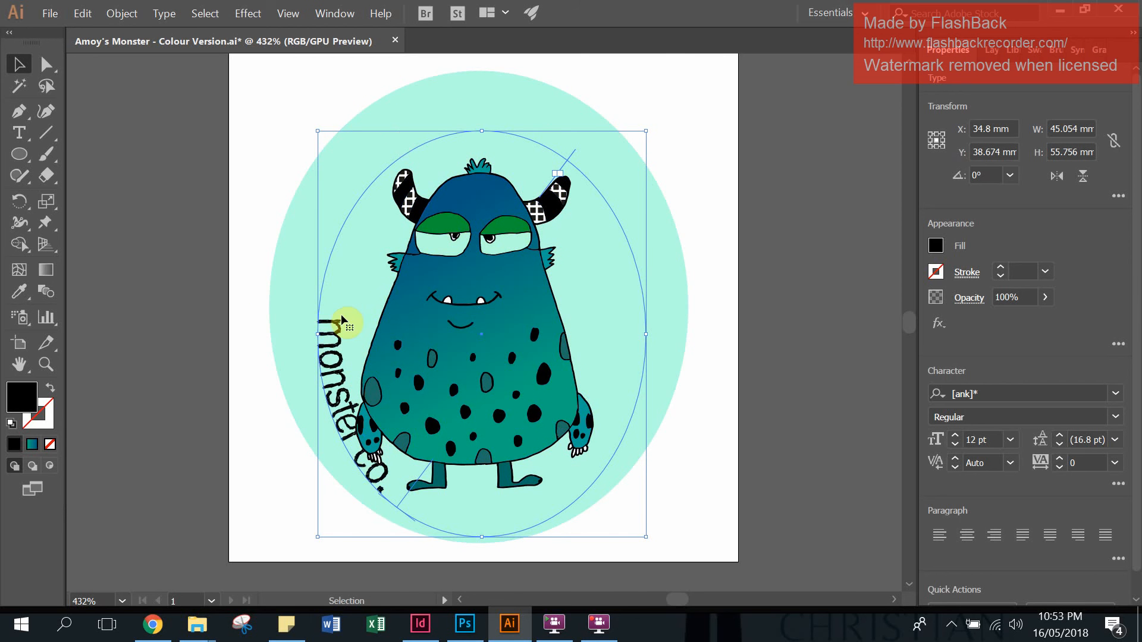
pyautogui.click(400, 514)
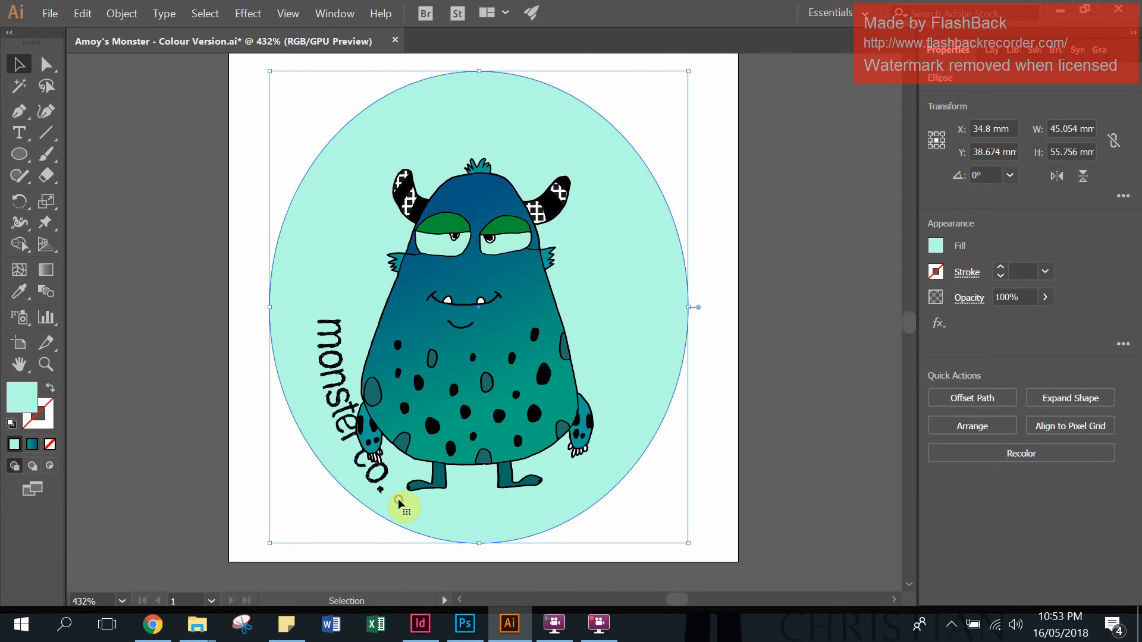
pyautogui.click(407, 503)
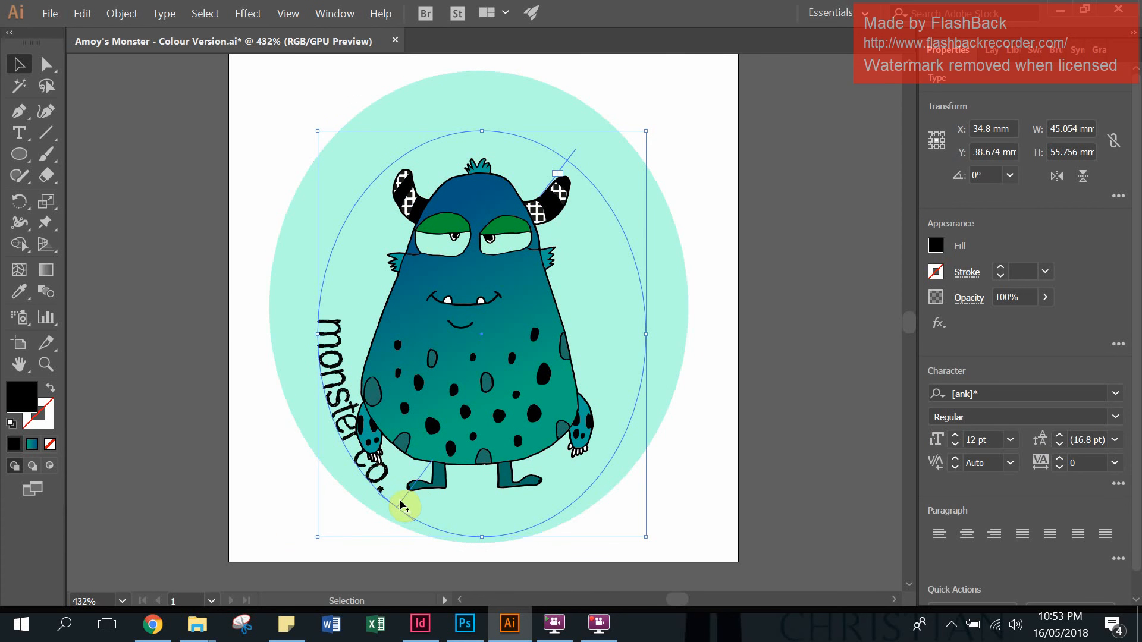
pyautogui.moveTo(401, 503); pyautogui.dragTo(555, 520)
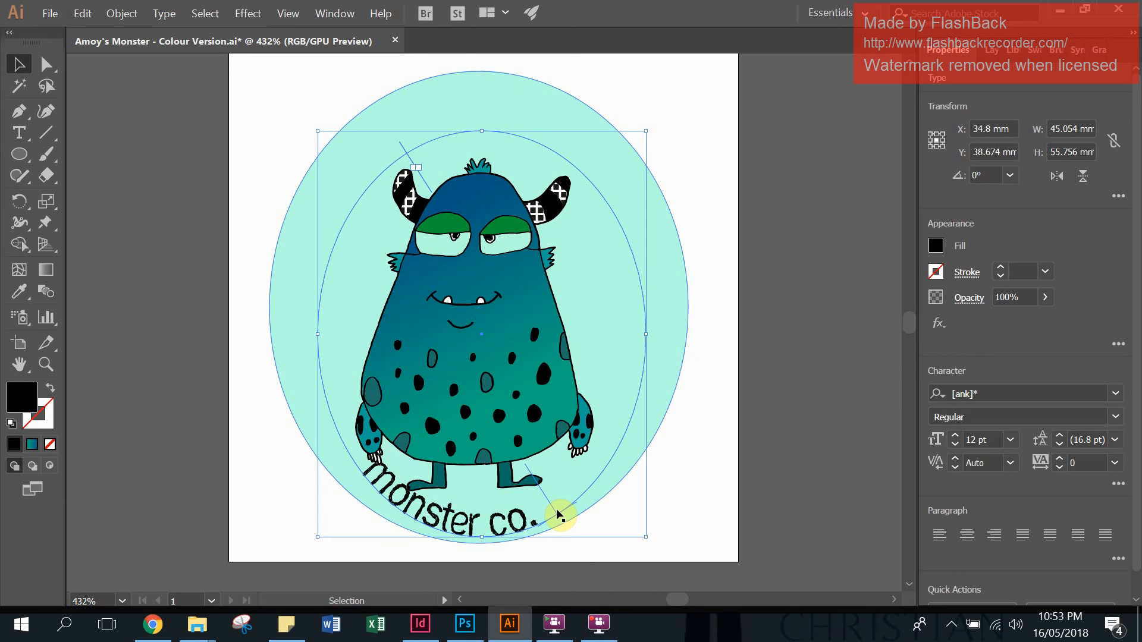
pyautogui.moveTo(559, 515); pyautogui.dragTo(590, 472)
pyautogui.click(688, 459)
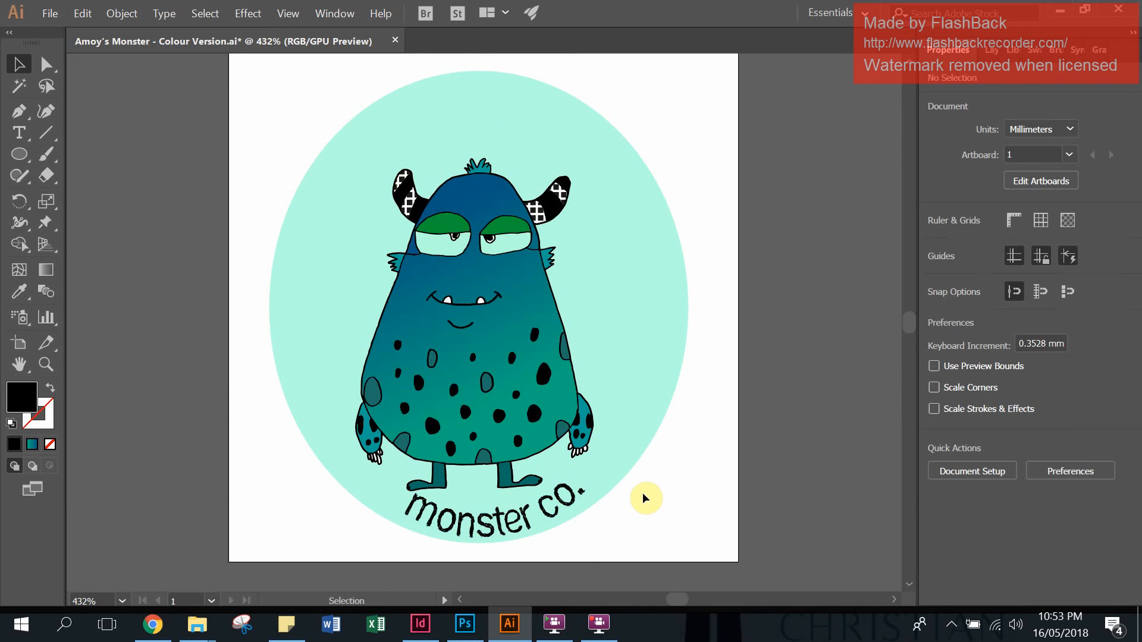
pyautogui.moveTo(519, 400); pyautogui.dragTo(551, 391)
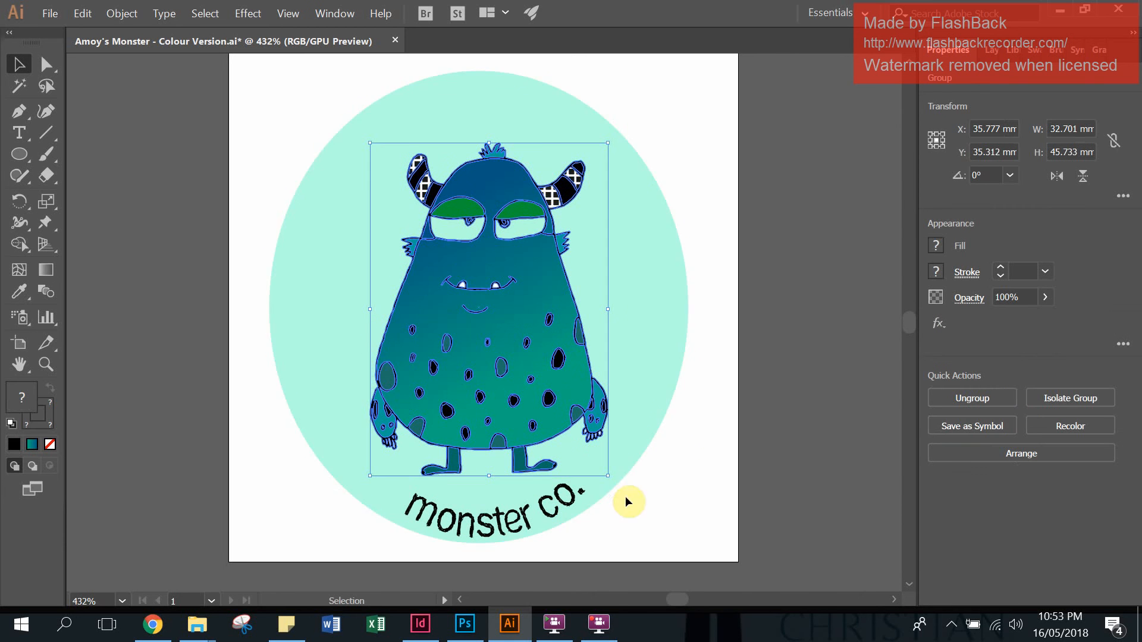
# Step: Slide the title along its path to the top of the oval, and move the monster down beneath it
pyautogui.click(590, 474)
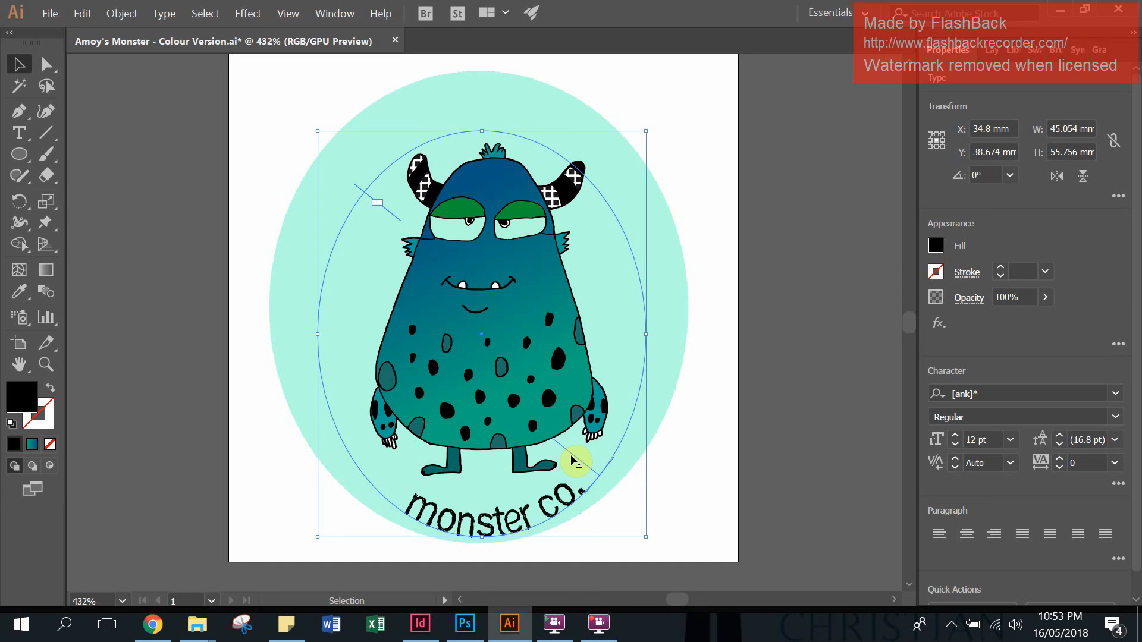
pyautogui.moveTo(576, 455); pyautogui.dragTo(636, 220)
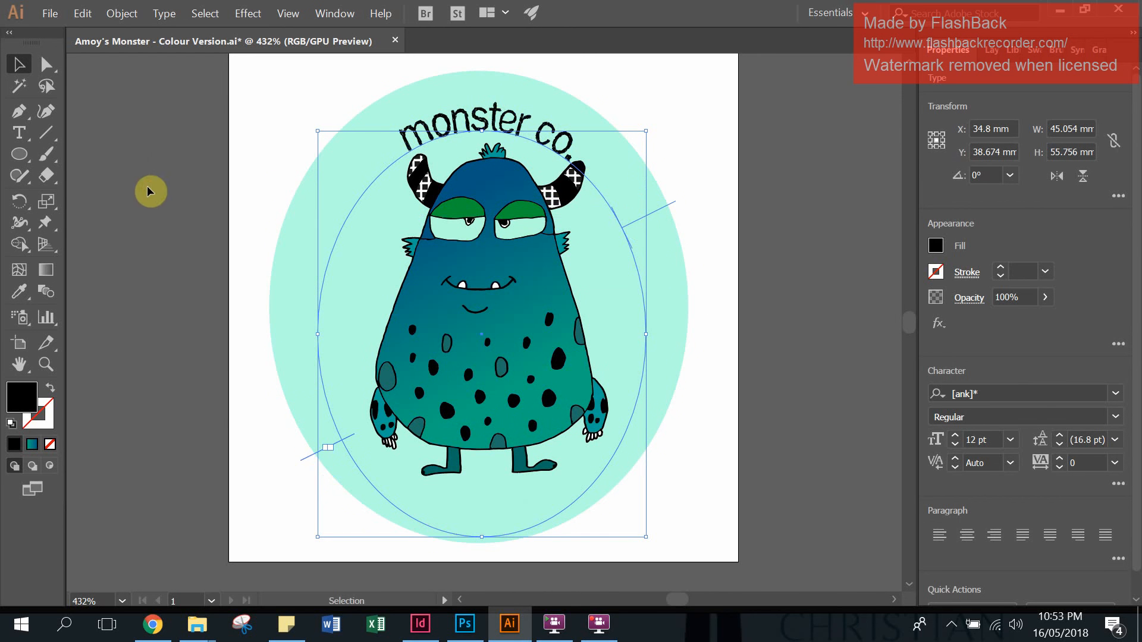
pyautogui.click(217, 218)
pyautogui.moveTo(467, 355); pyautogui.dragTo(459, 380)
# Step: Fill the mint background oval with the Fading Sky gradient preset
pyautogui.click(305, 290)
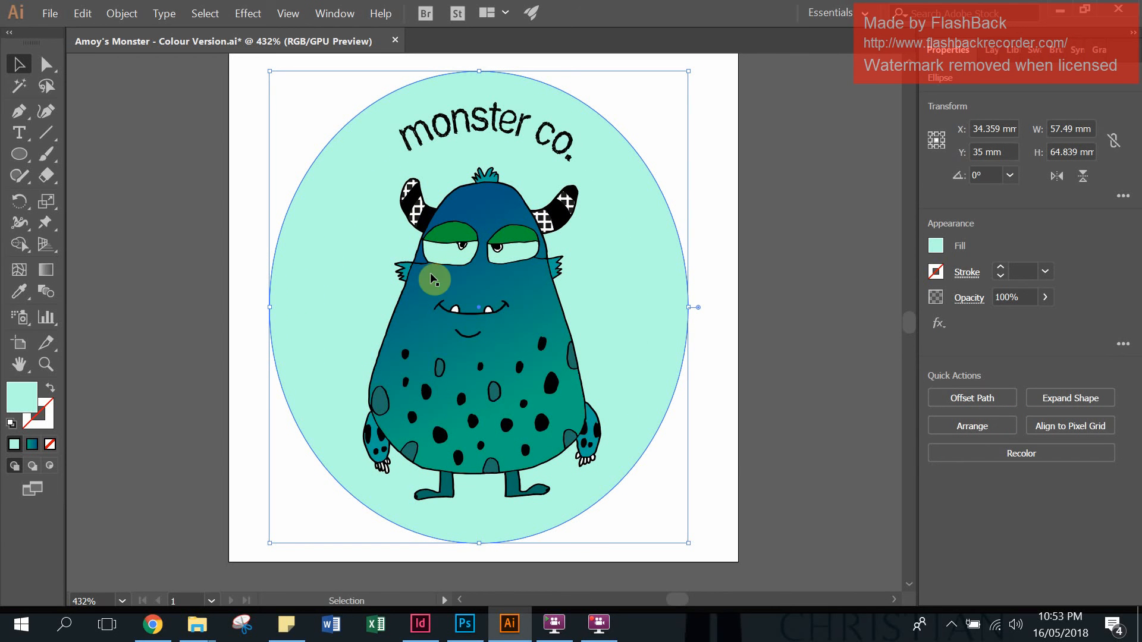
pyautogui.click(938, 243)
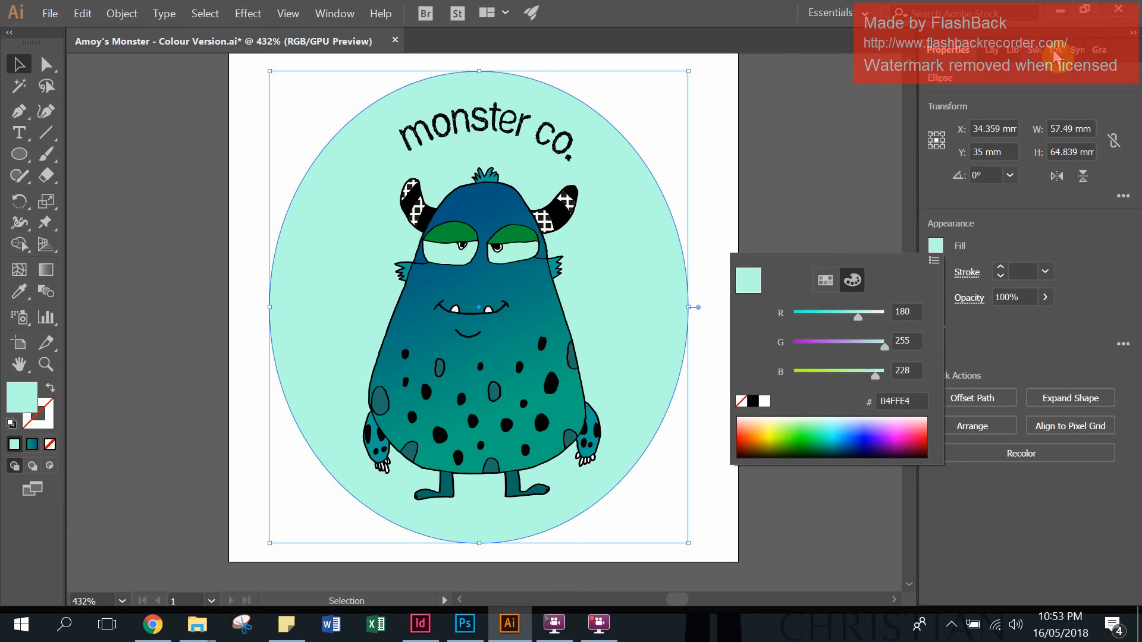
pyautogui.click(1101, 56)
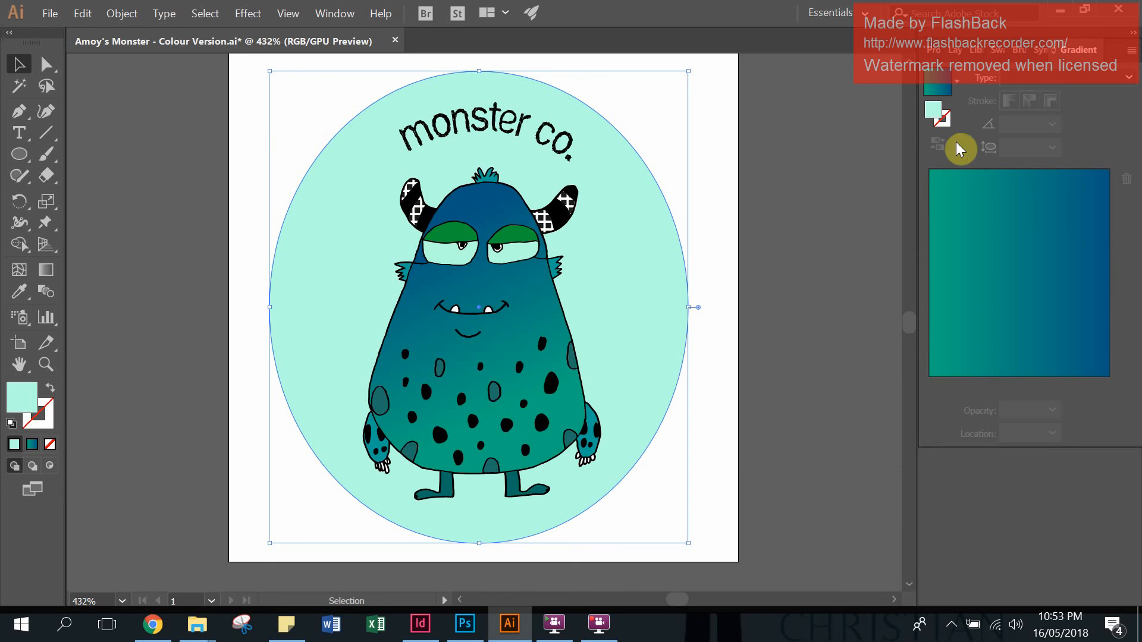
pyautogui.click(958, 88)
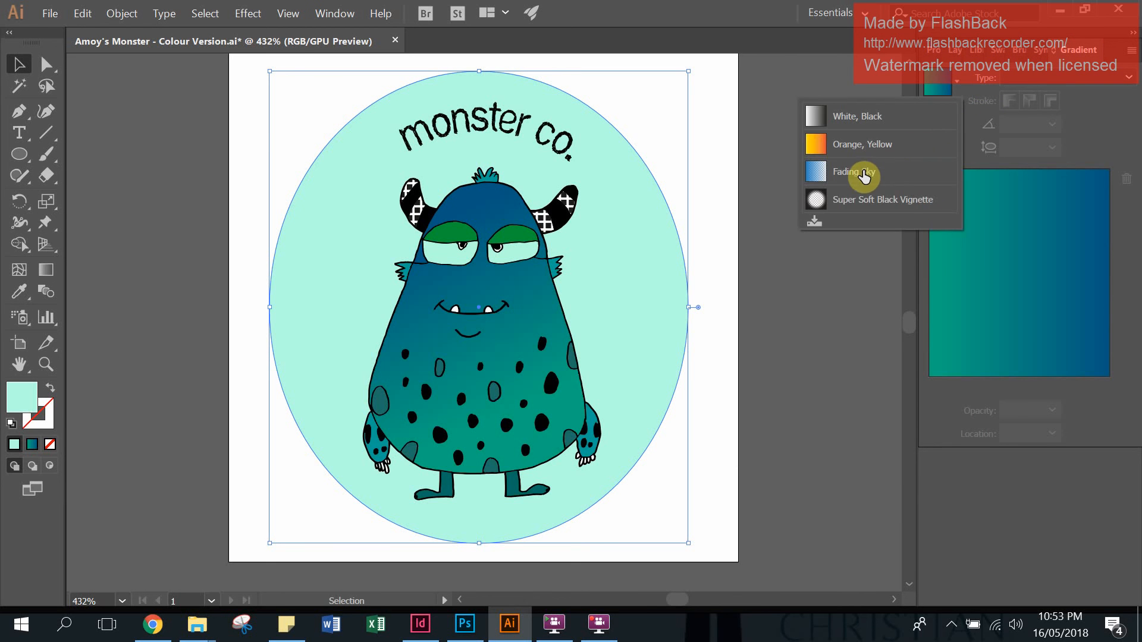
pyautogui.click(862, 177)
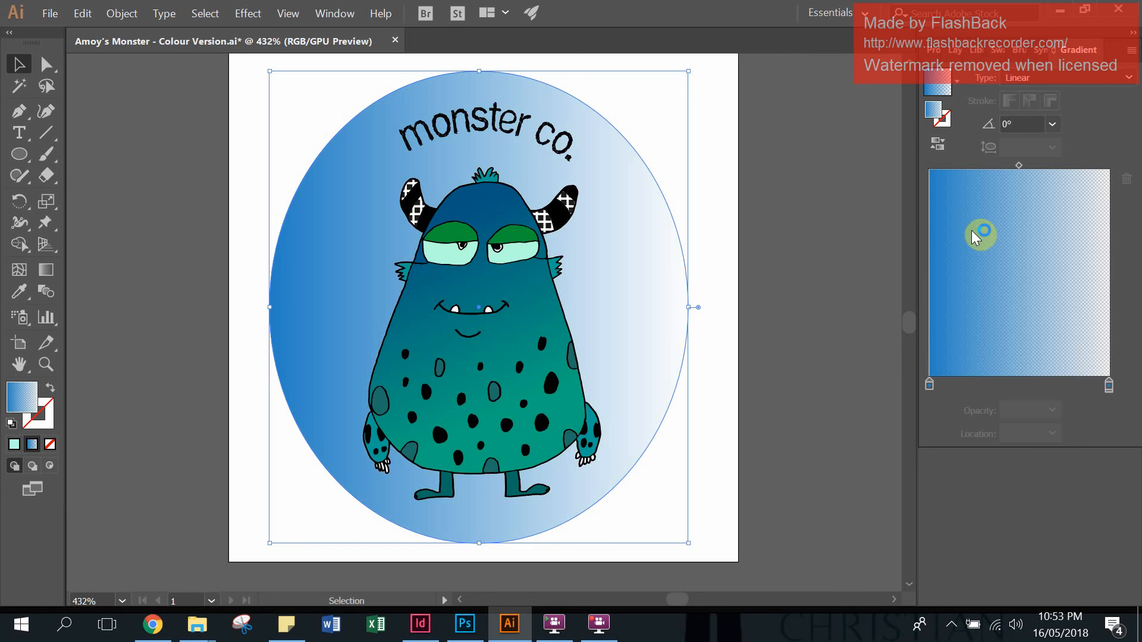
# Step: Recolour the oval's gradient, setting the transparent end stop to green 25813C and the opaque start stop to bright blue 2ADEFF
pyautogui.click(1108, 386)
pyautogui.doubleClick(1107, 384)
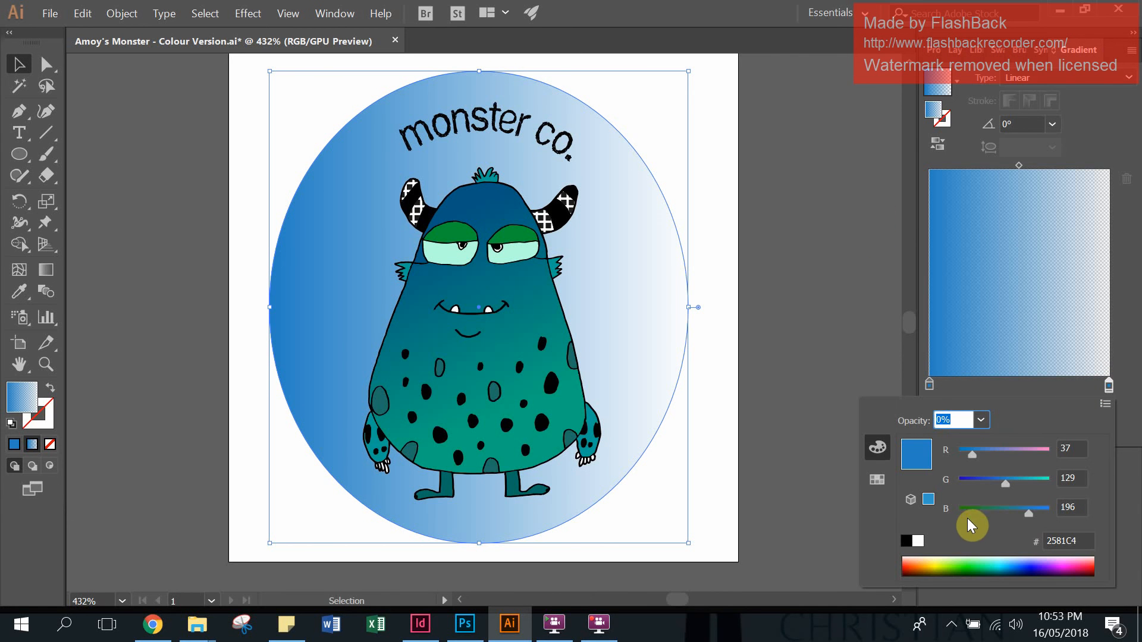
pyautogui.click(980, 510)
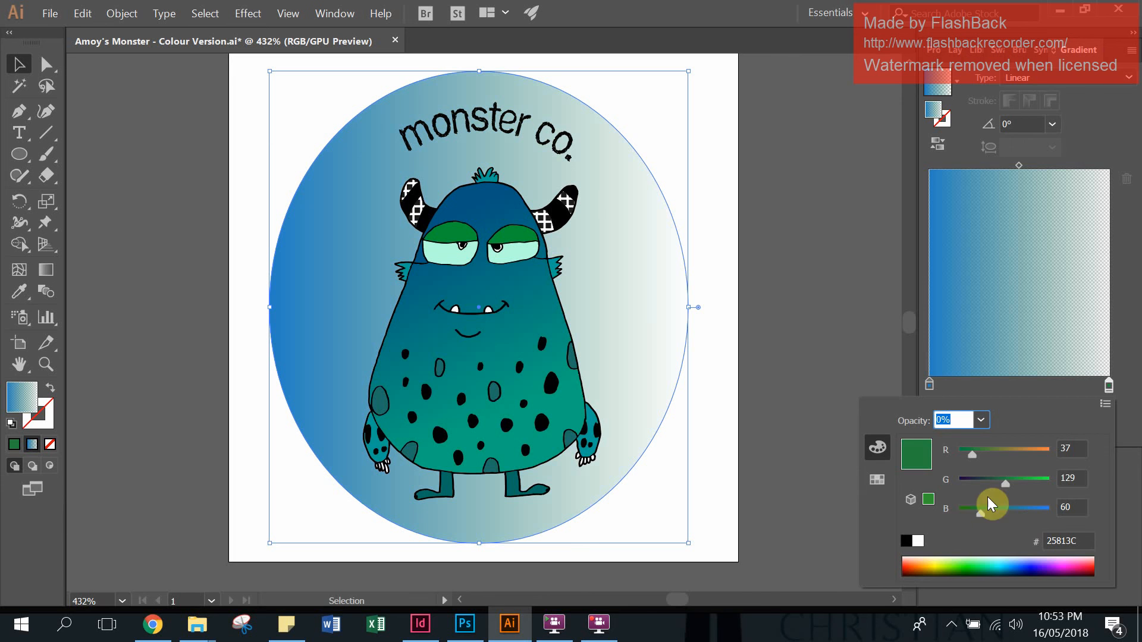
pyautogui.click(934, 386)
pyautogui.doubleClick(929, 385)
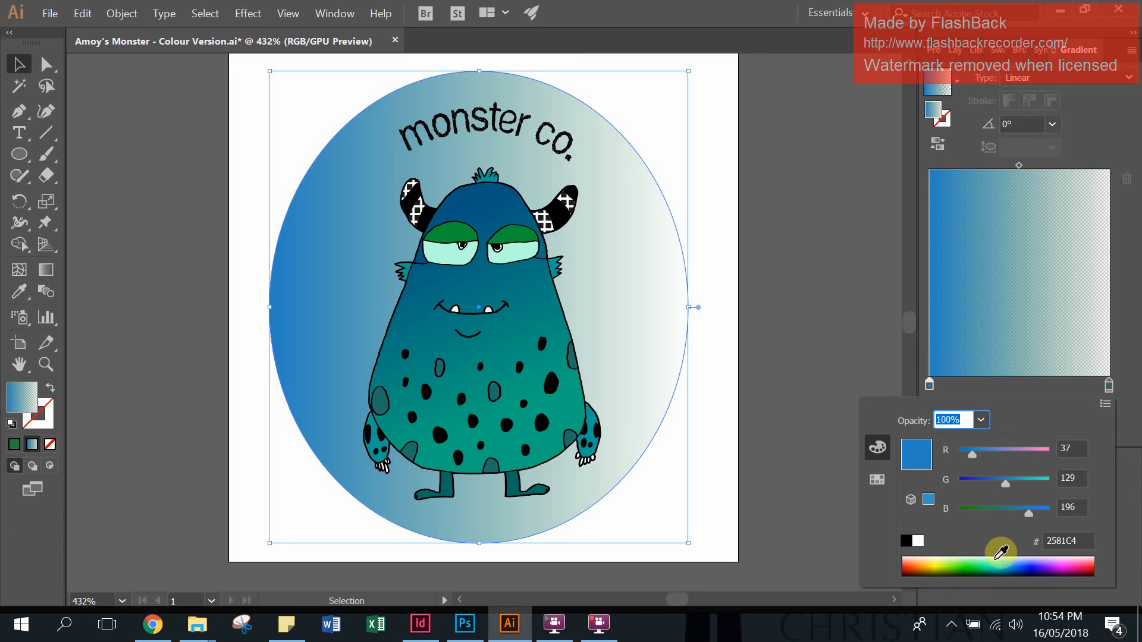
pyautogui.click(1003, 563)
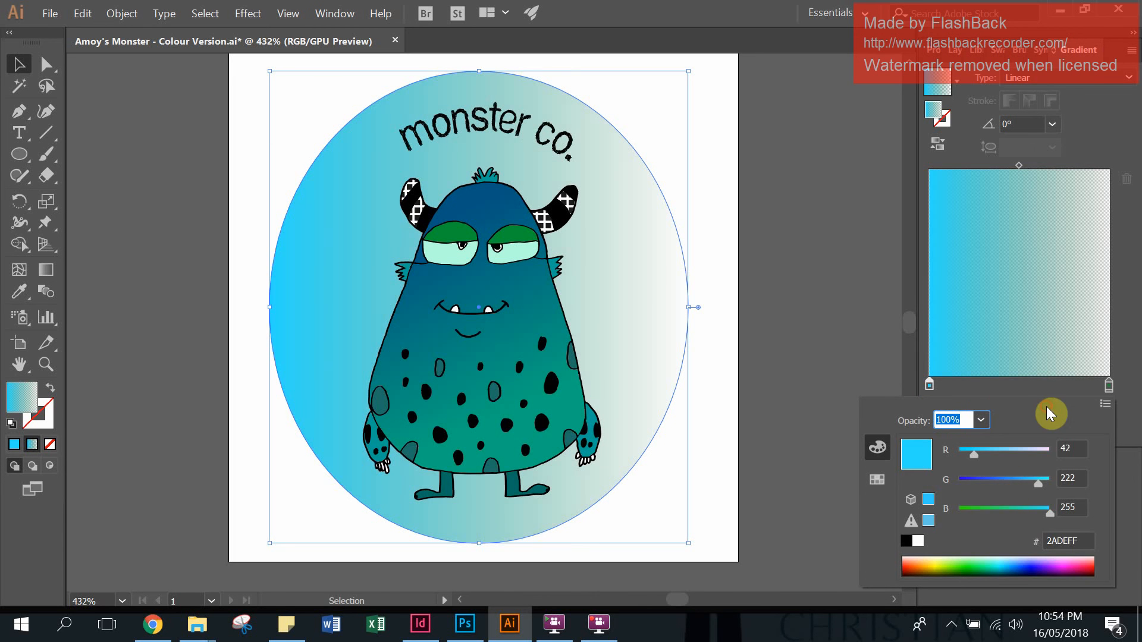
pyautogui.click(802, 253)
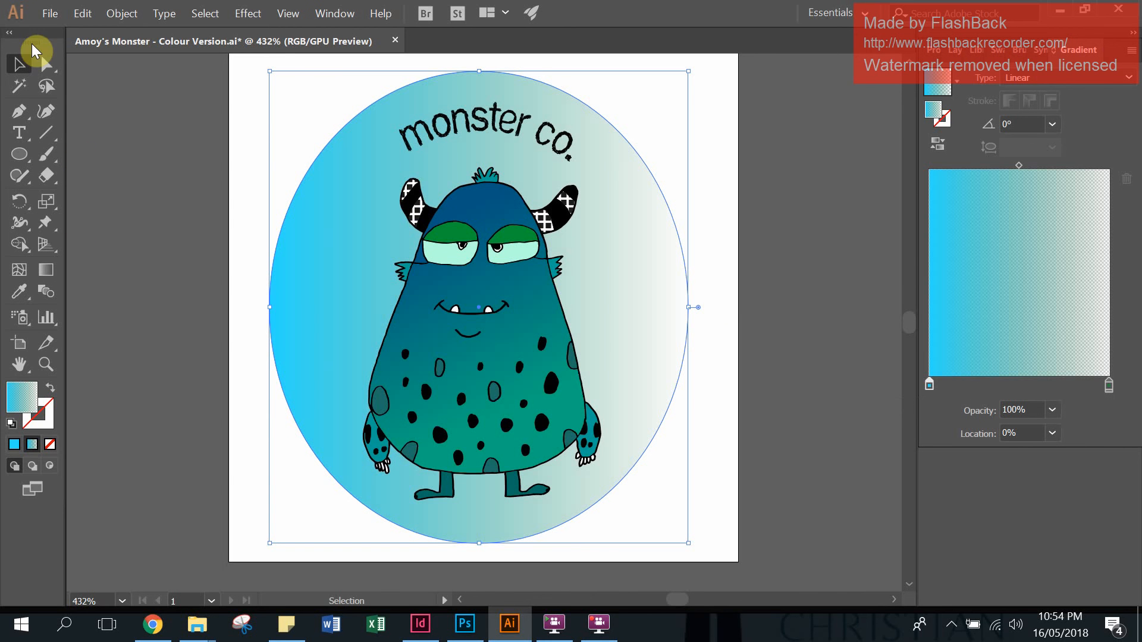
# Step: Export the logo as a PNG with the file name ending in "Colour Version 3", at 300 ppi with a transparent background
pyautogui.click(50, 14)
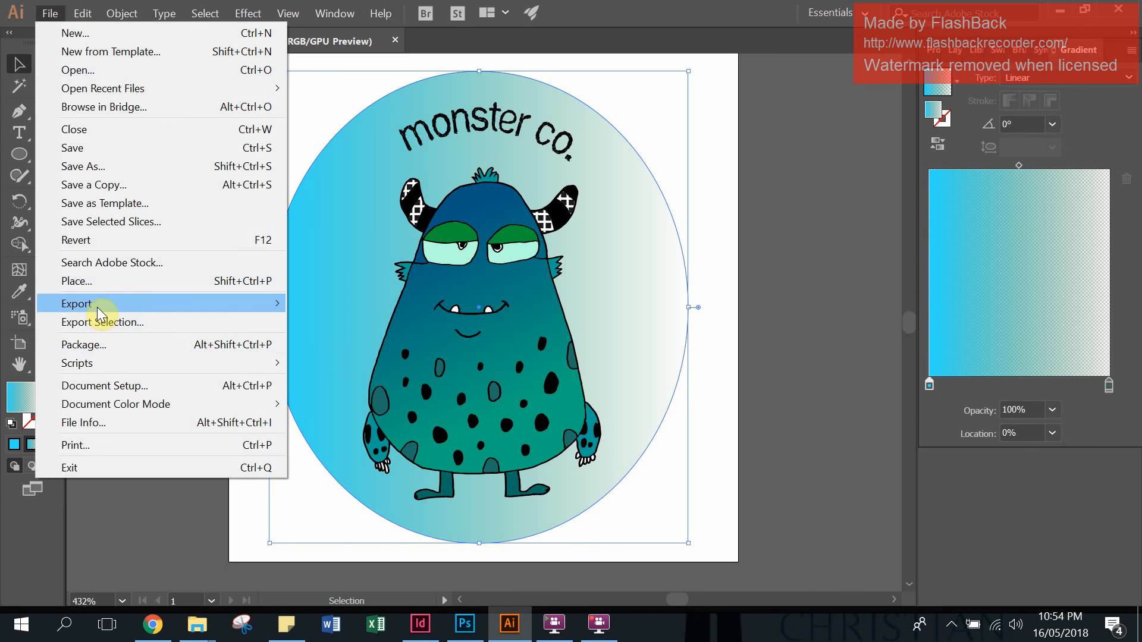
pyautogui.moveTo(95, 303)
pyautogui.click(397, 329)
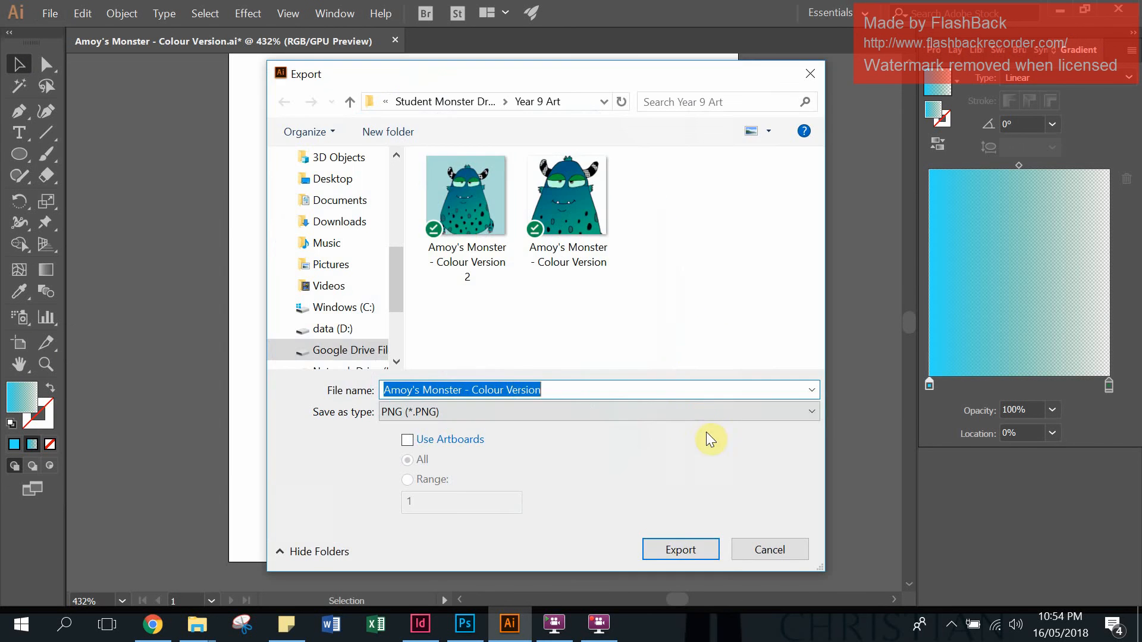
pyautogui.click(570, 391)
pyautogui.write('3')
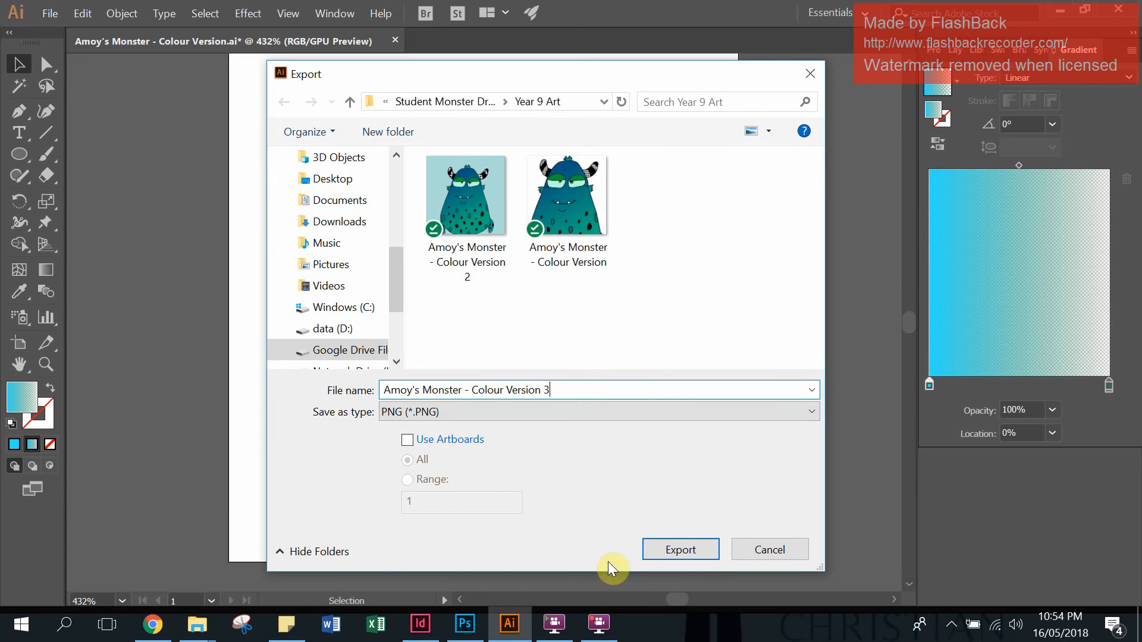
pyautogui.click(665, 551)
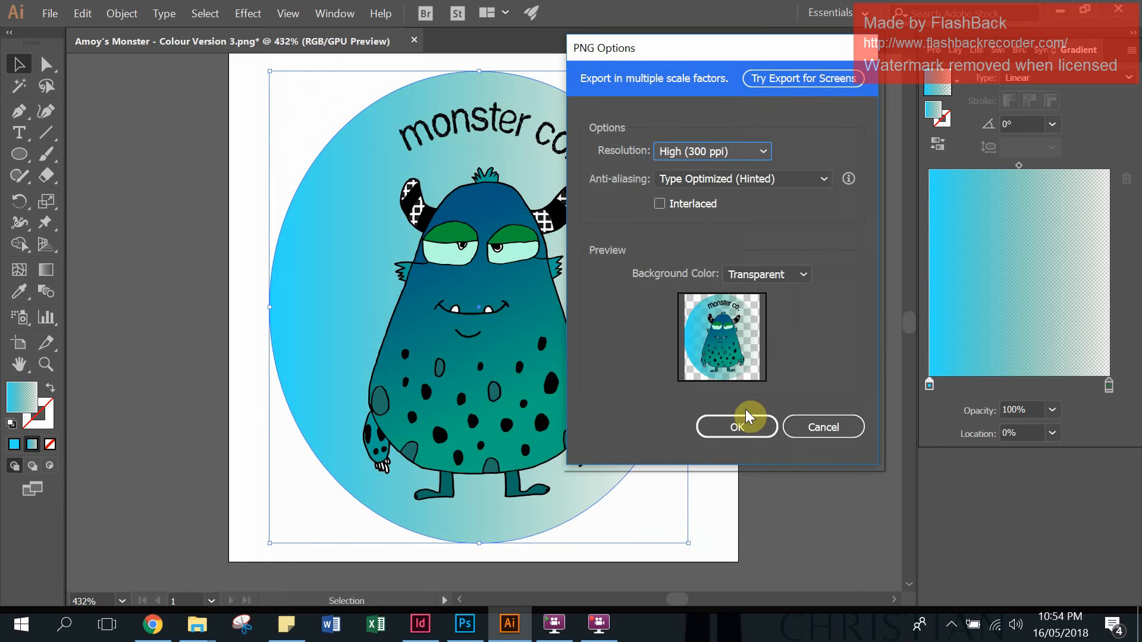
pyautogui.click(745, 425)
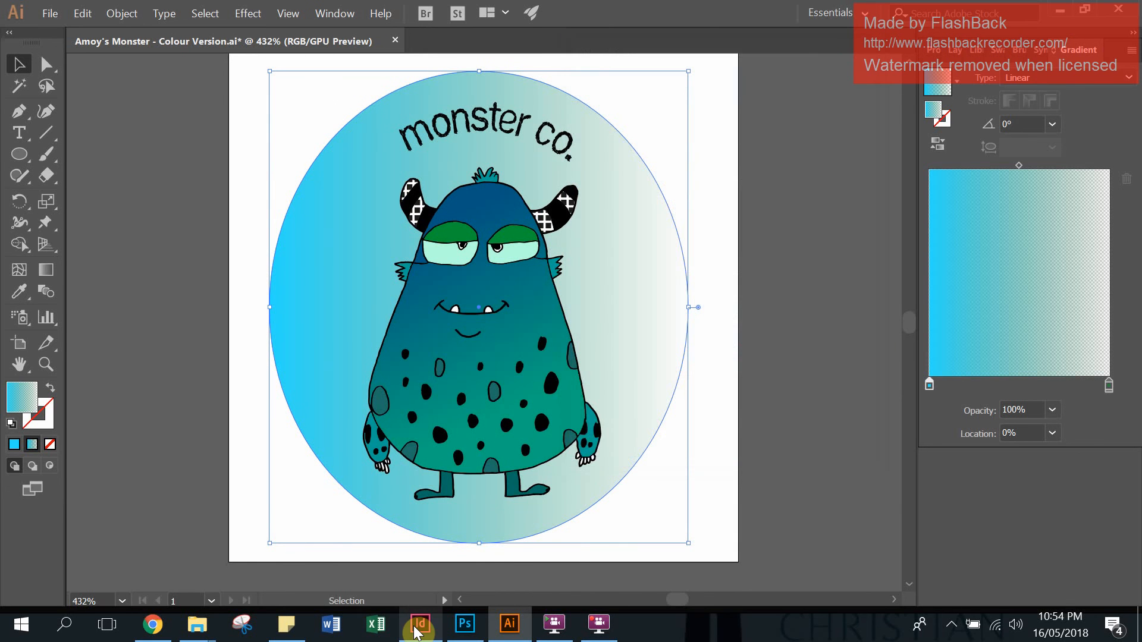
# Step: Switch to InDesign and place the PNG ending in "Colour Version 3" on the folio sheet, below the first monster and aligned with its left edge
pyautogui.click(419, 624)
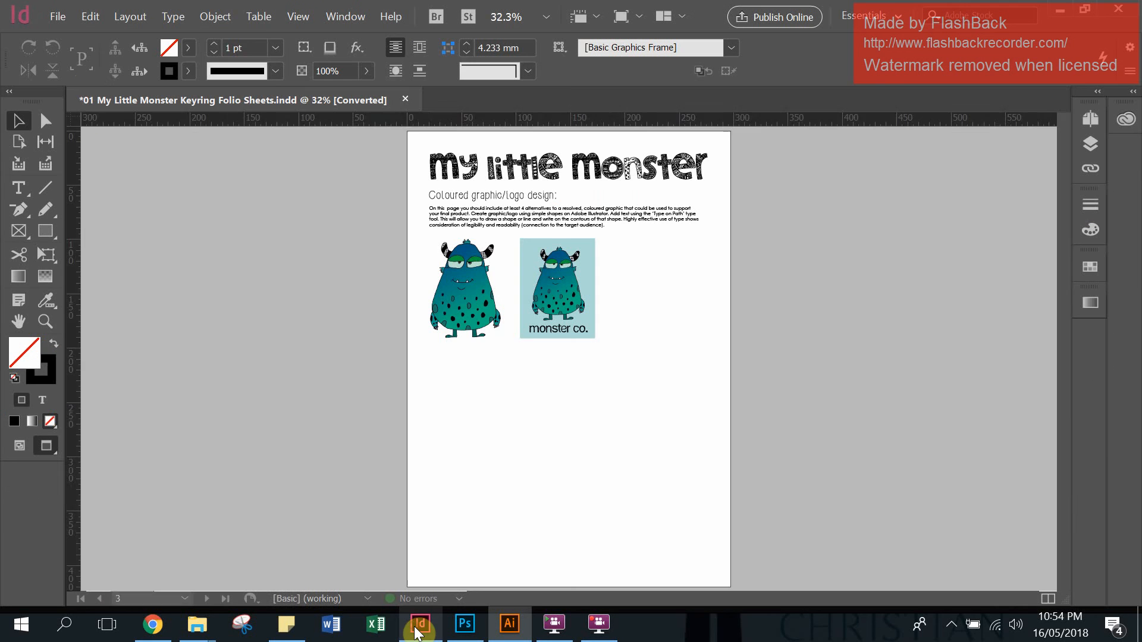
pyautogui.click(57, 22)
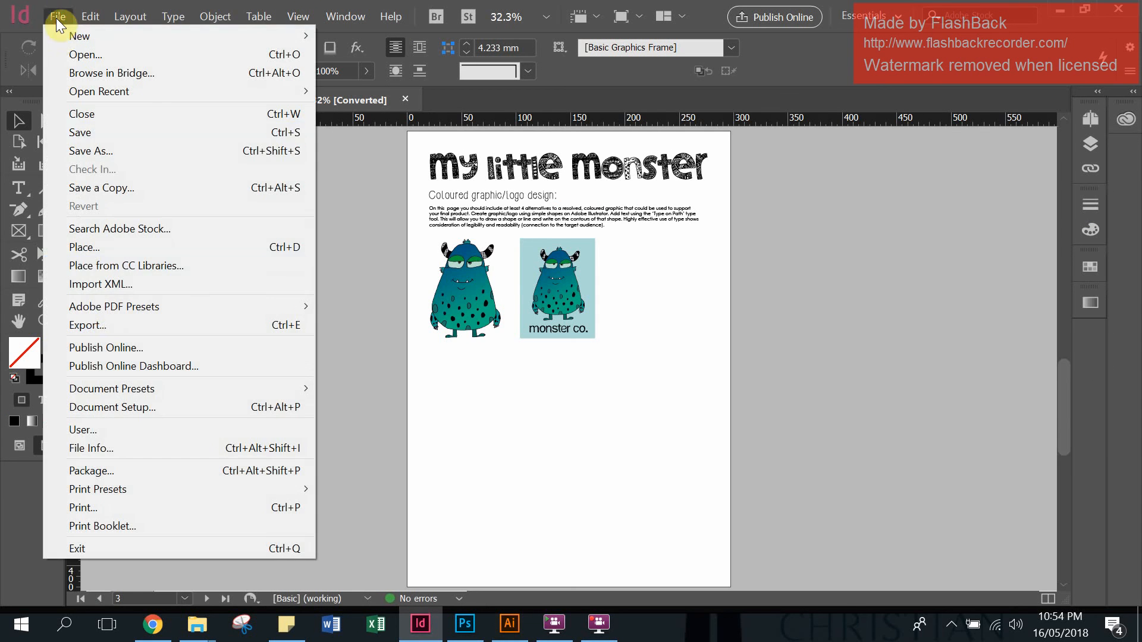
pyautogui.click(113, 247)
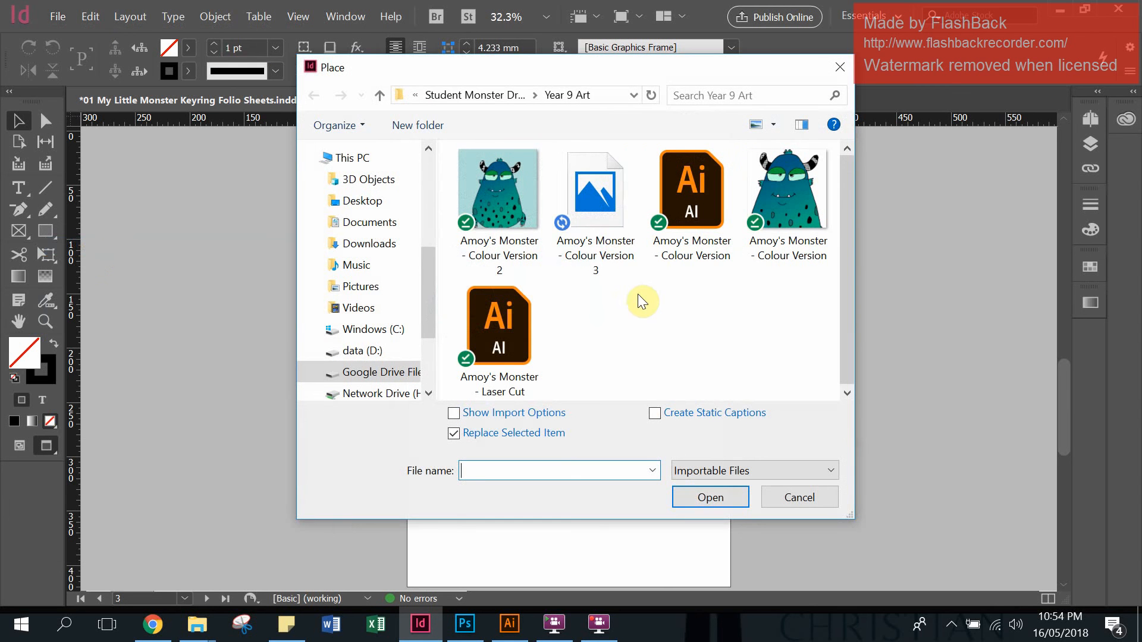
pyautogui.click(589, 244)
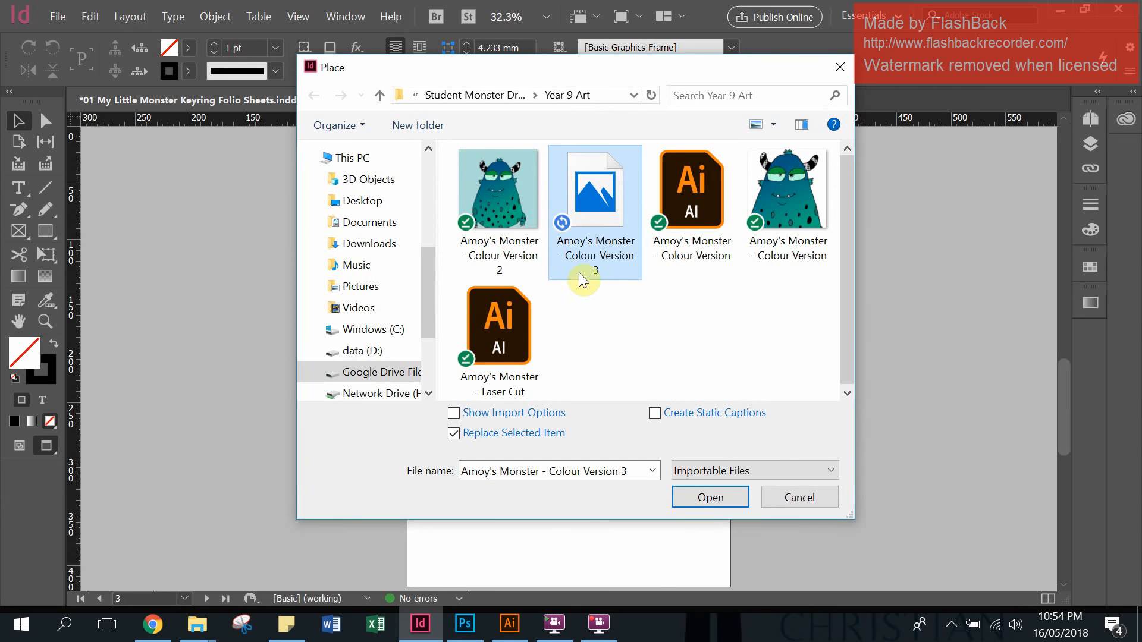
pyautogui.click(726, 506)
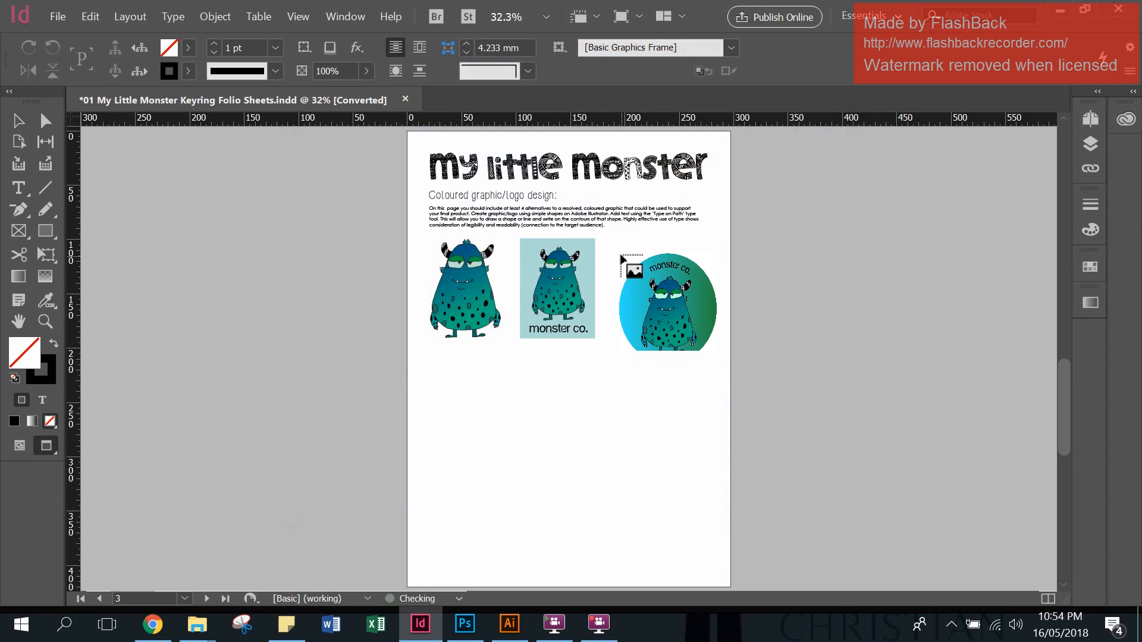
pyautogui.moveTo(429, 354); pyautogui.dragTo(518, 473)
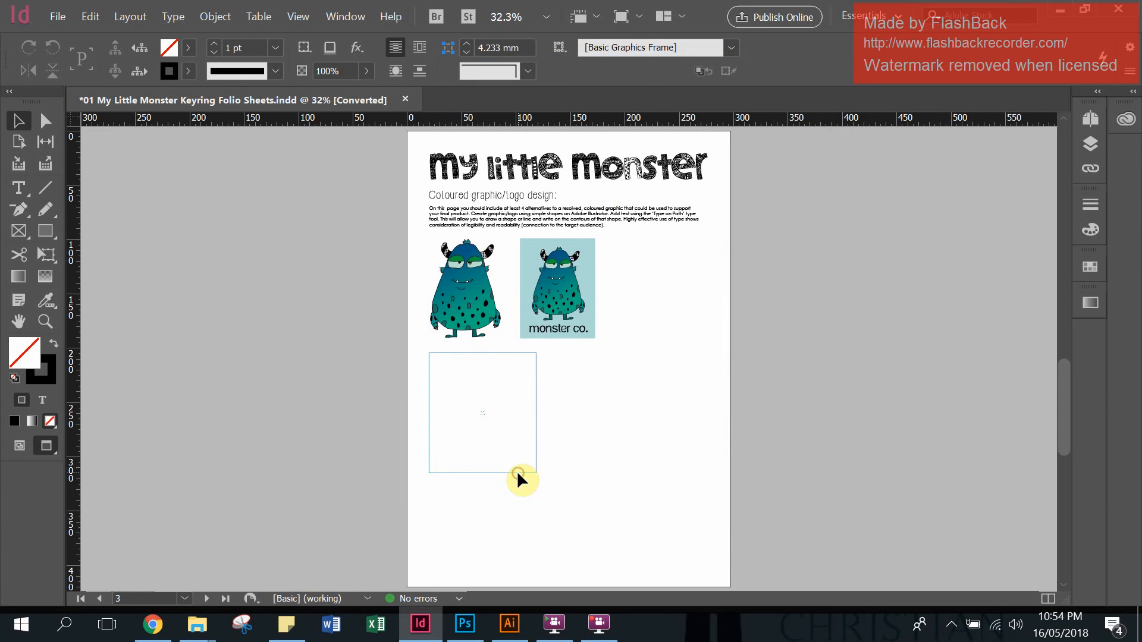
pyautogui.click(597, 393)
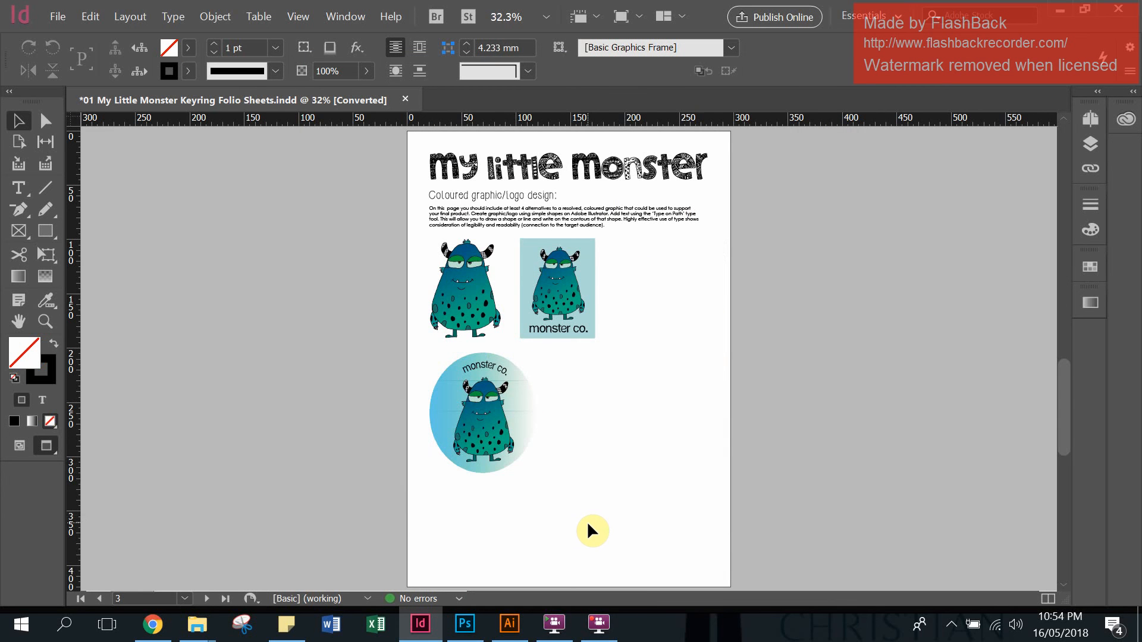
pyautogui.hotkey('ctrl', '=')
pyautogui.hotkey('ctrl', '=')
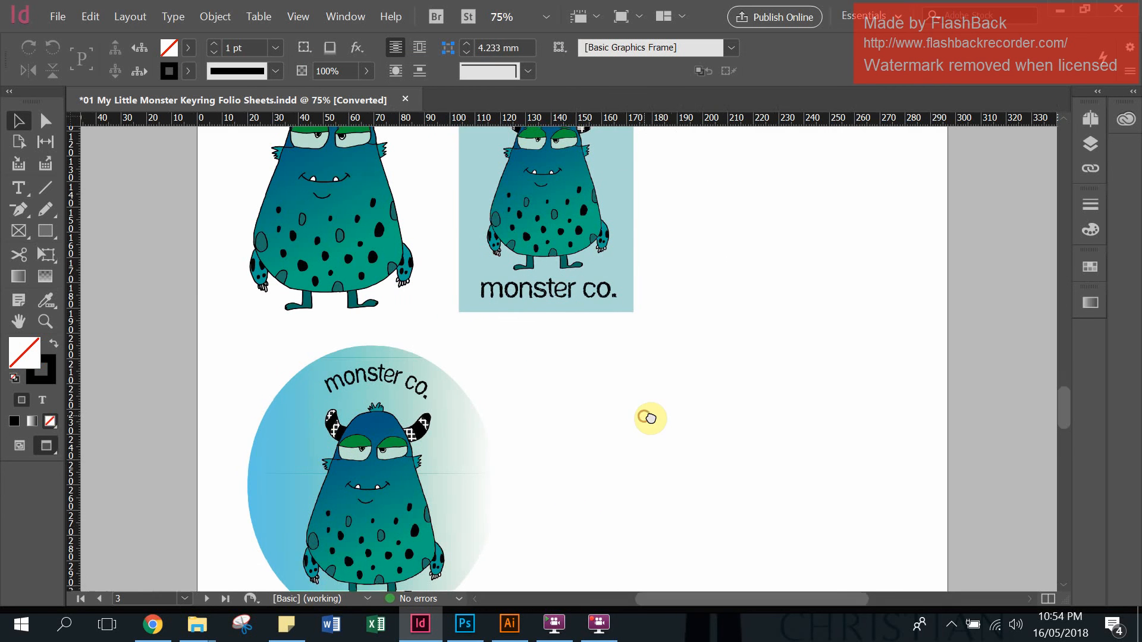
pyautogui.moveTo(647, 416); pyautogui.dragTo(752, 500)
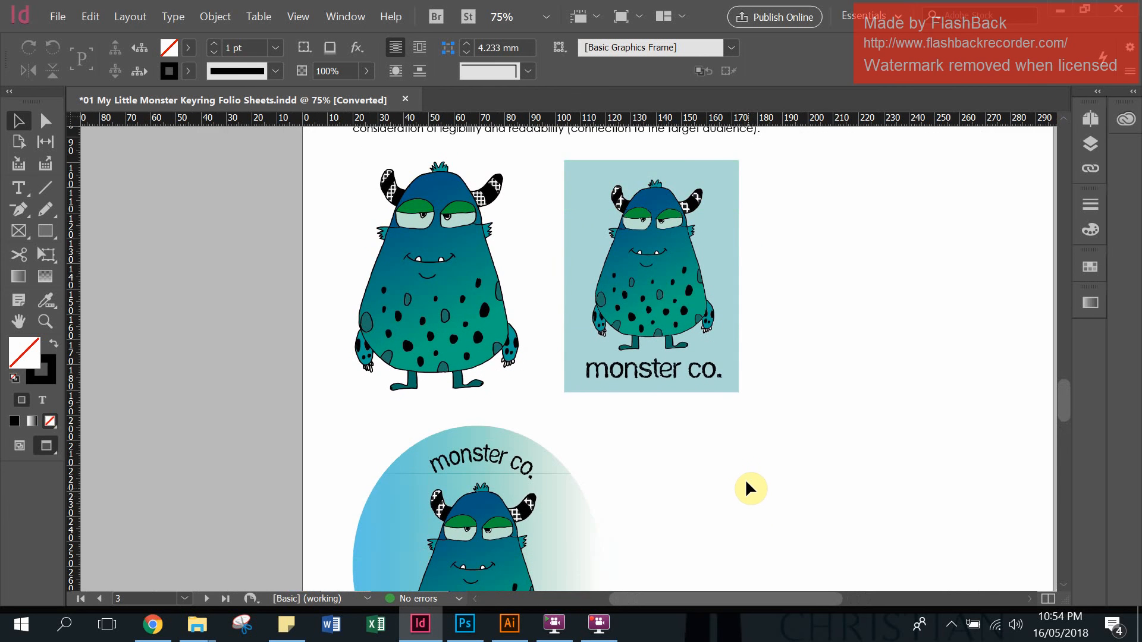
pyautogui.scroll(-1, 751, 490)
pyautogui.hotkey('ctrl', '0')
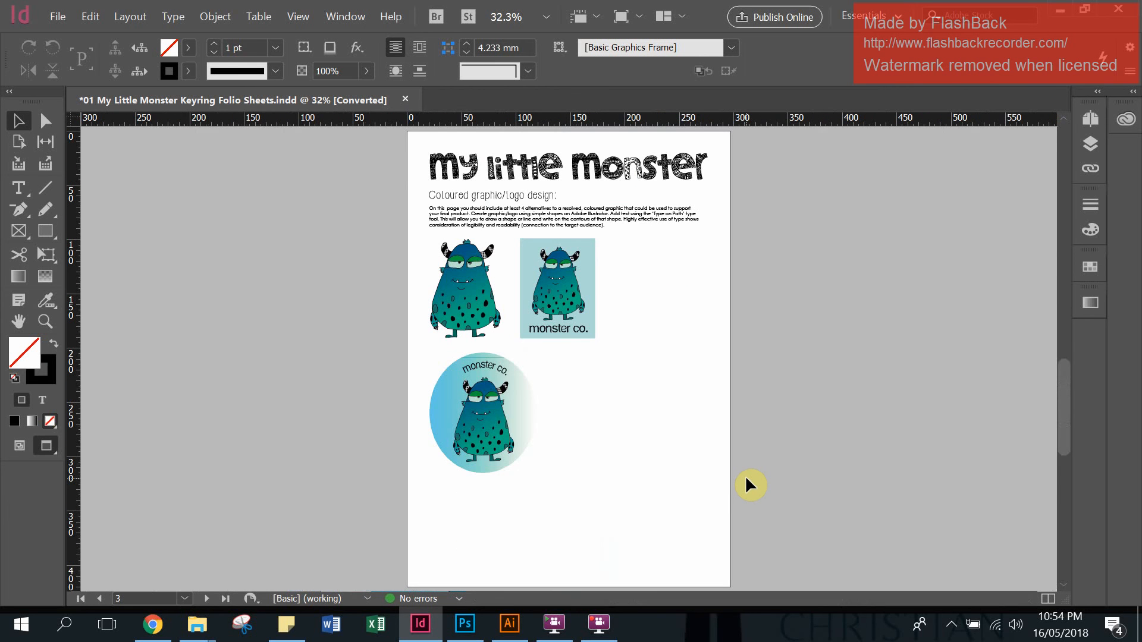